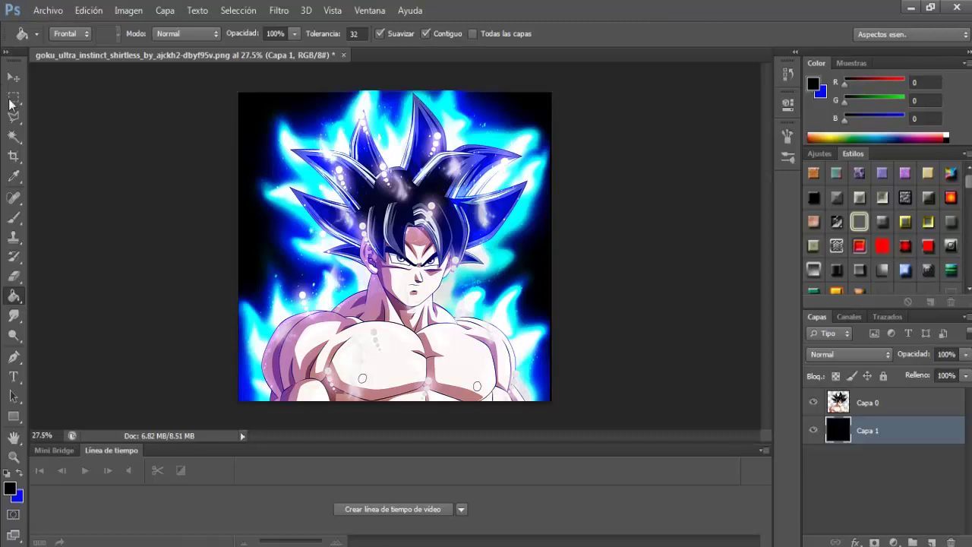
- Switch to the Brush tool to paint over the black-backed Goku image
{"action": "left_click", "coordinate": [13, 217]}
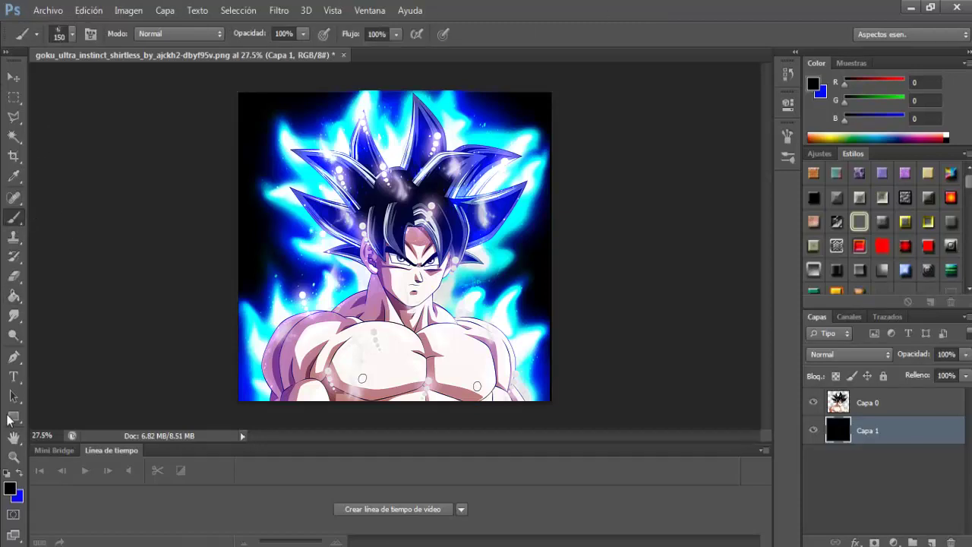
- Make blue the foreground colour and set a soft round 400 px brush tip
{"action": "left_click", "coordinate": [19, 472]}
{"action": "left_click", "coordinate": [69, 34]}
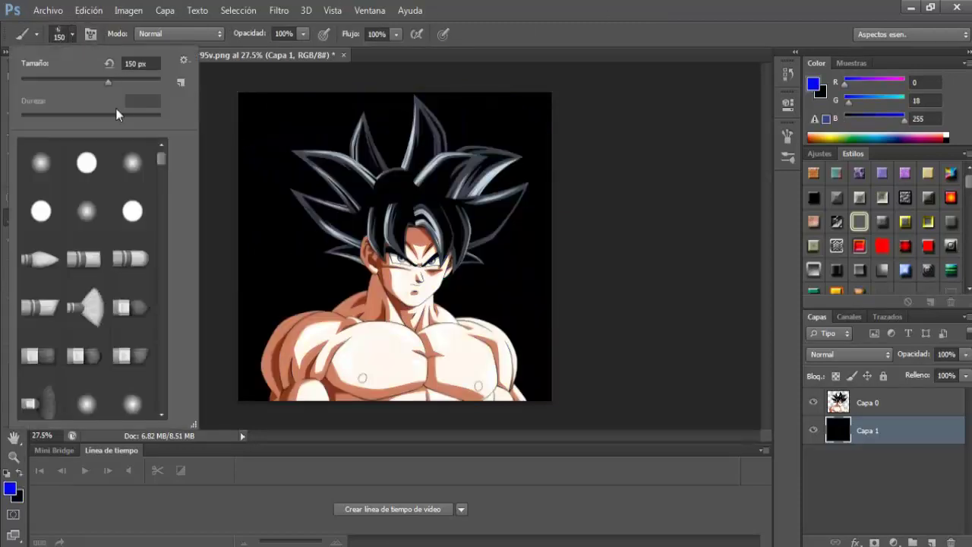
{"action": "left_click", "coordinate": [45, 175]}
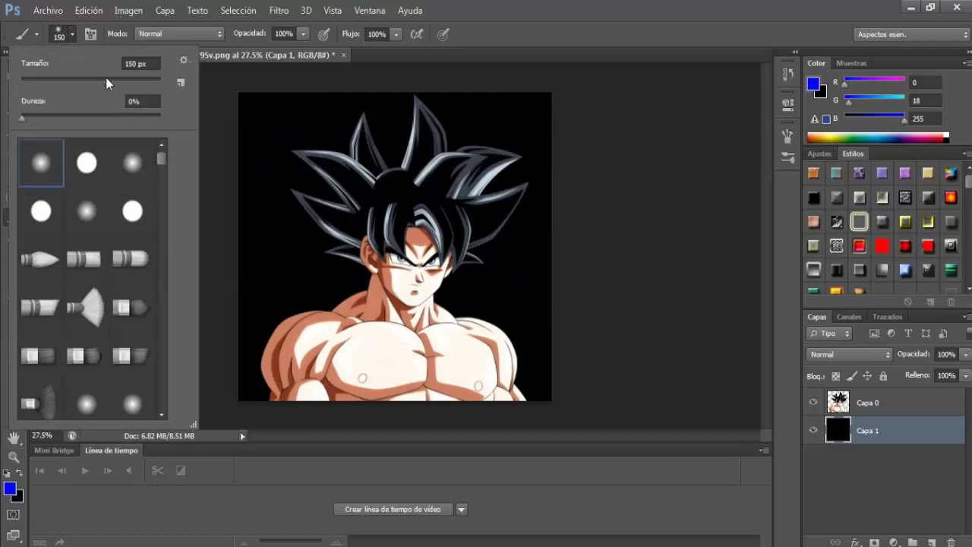
{"action": "left_click_drag", "start_coordinate": [106, 78], "coordinate": [129, 78]}
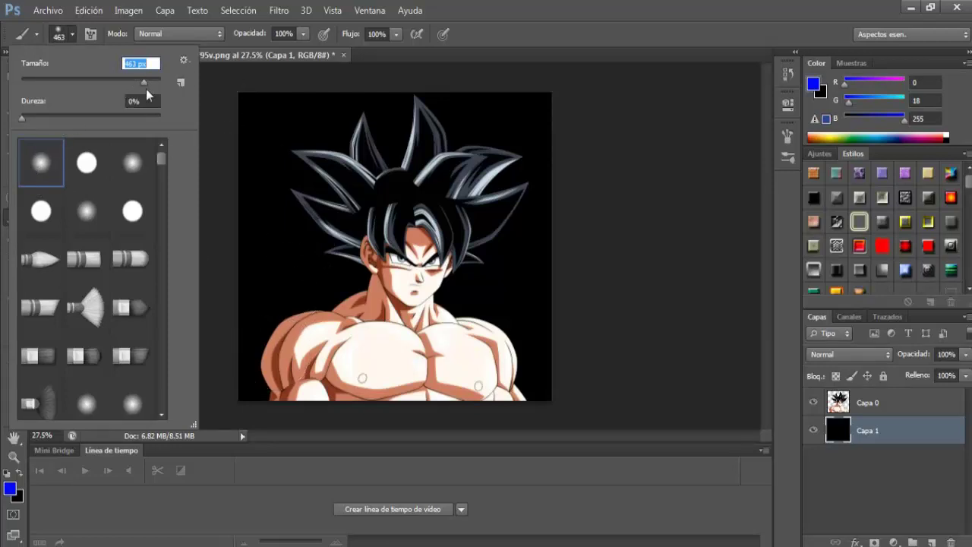
{"action": "type", "text": "400"}
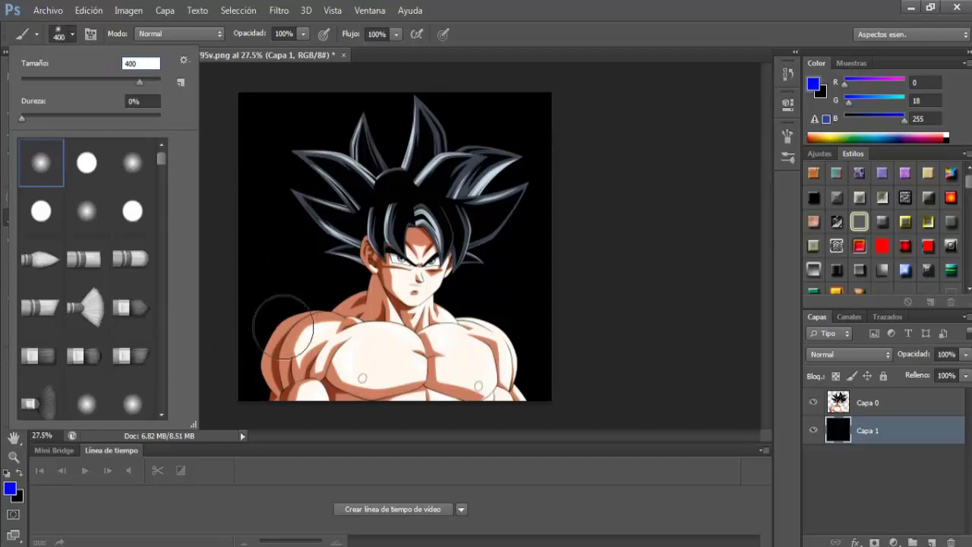
{"action": "left_click", "coordinate": [73, 37]}
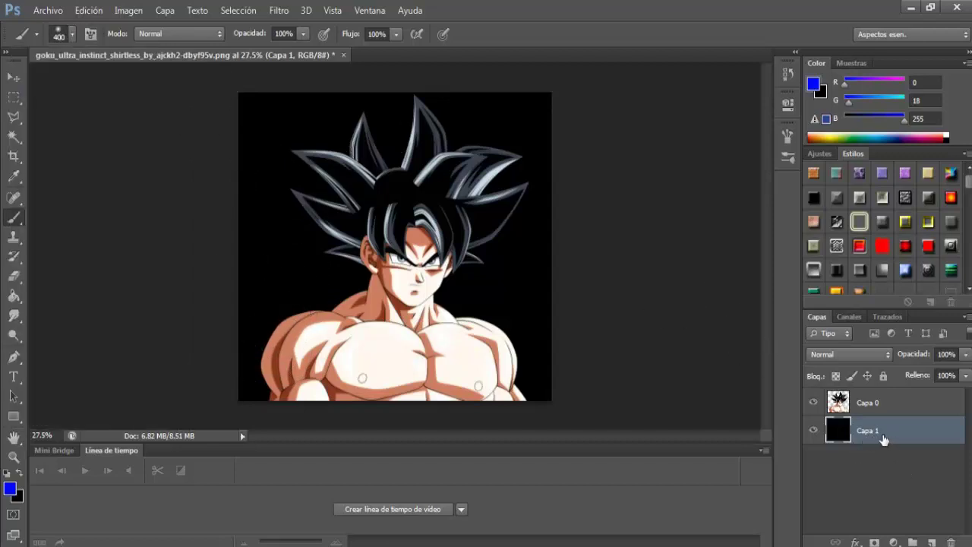
{"action": "left_click", "coordinate": [813, 430]}
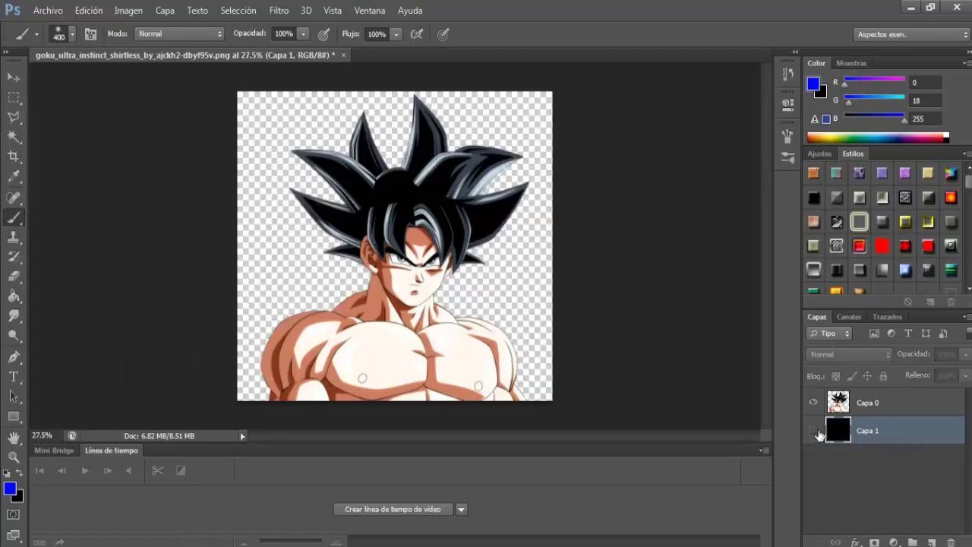
{"action": "left_click", "coordinate": [814, 431]}
- Add new layer Capa 2 and brush soft blue strokes around Goku's silhouette
{"action": "left_click", "coordinate": [931, 543]}
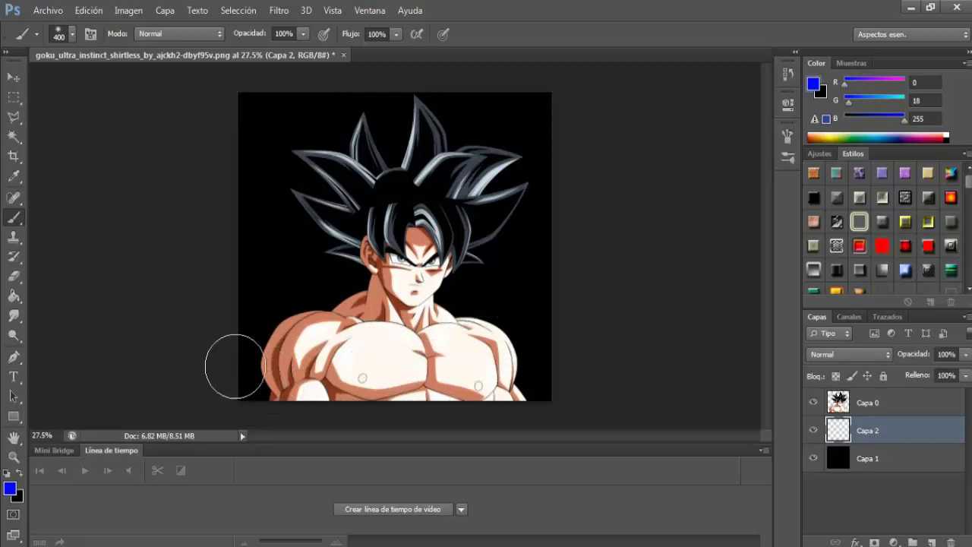
{"action": "left_click", "coordinate": [253, 384]}
{"action": "mouse_move", "coordinate": [253, 384]}
{"action": "left_mouse_down"}
{"action": "mouse_move", "coordinate": [402, 121]}
{"action": "mouse_move", "coordinate": [531, 379]}
{"action": "left_mouse_up"}
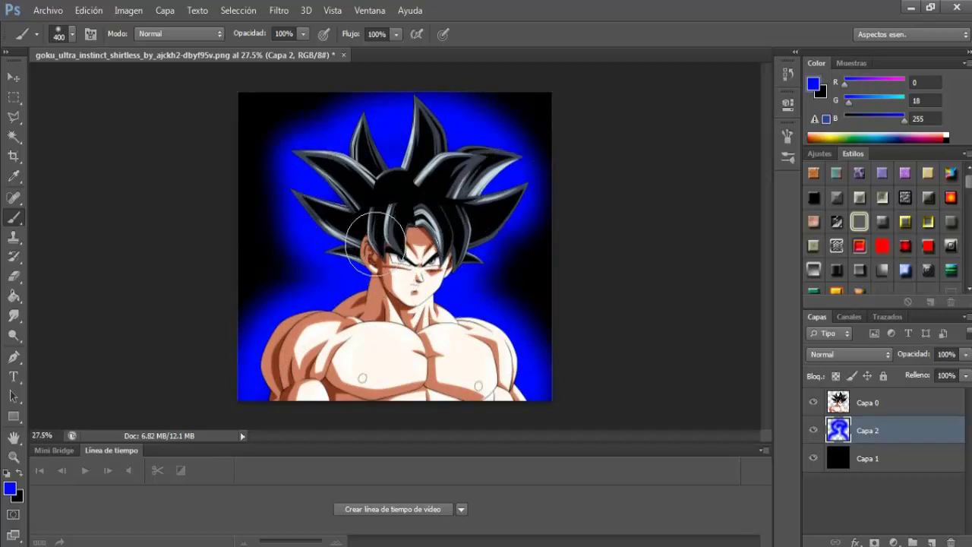
{"action": "left_click", "coordinate": [21, 474]}
- Set the foreground colour to cyan #00FFDE
{"action": "left_click", "coordinate": [9, 488]}
{"action": "left_click_drag", "start_coordinate": [635, 227], "coordinate": [694, 156]}
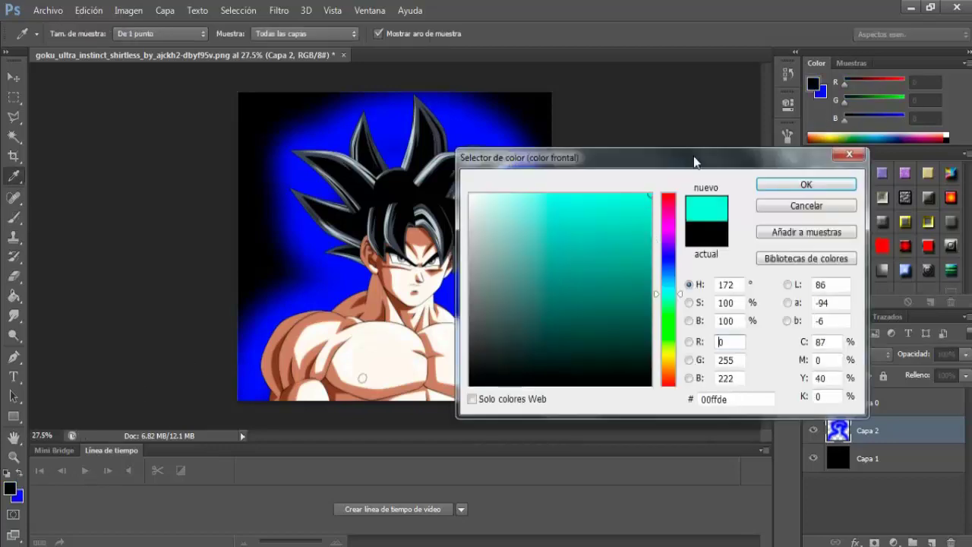
{"action": "left_click", "coordinate": [767, 185]}
- Reduce the brush to 150 px and paint cyan along Goku's lower-left outline
{"action": "left_click", "coordinate": [72, 33]}
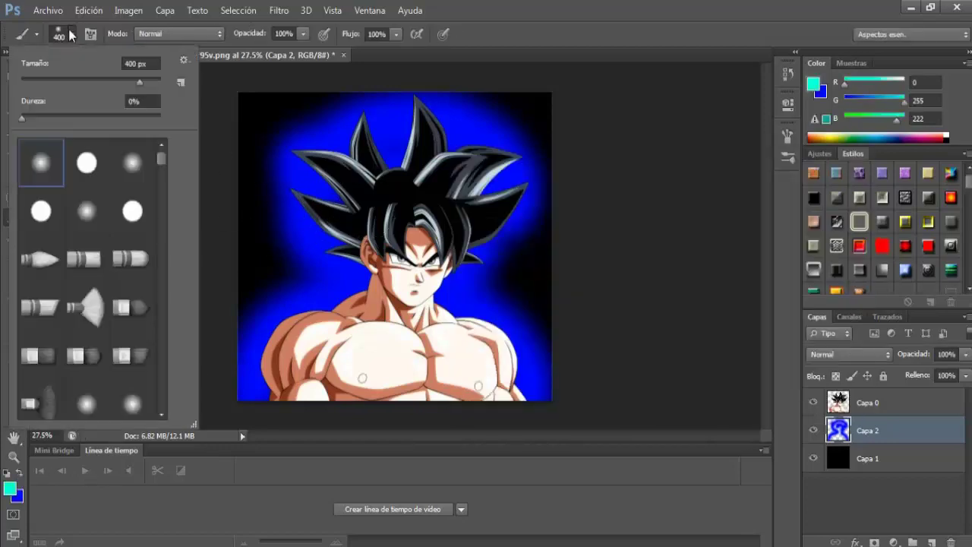
{"action": "left_click_drag", "start_coordinate": [110, 80], "coordinate": [123, 79]}
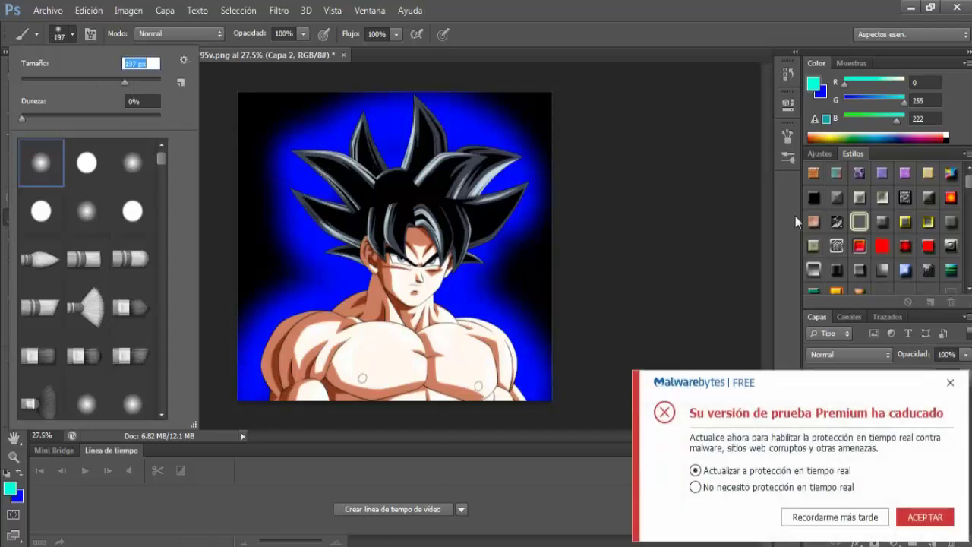
{"action": "left_click", "coordinate": [949, 382]}
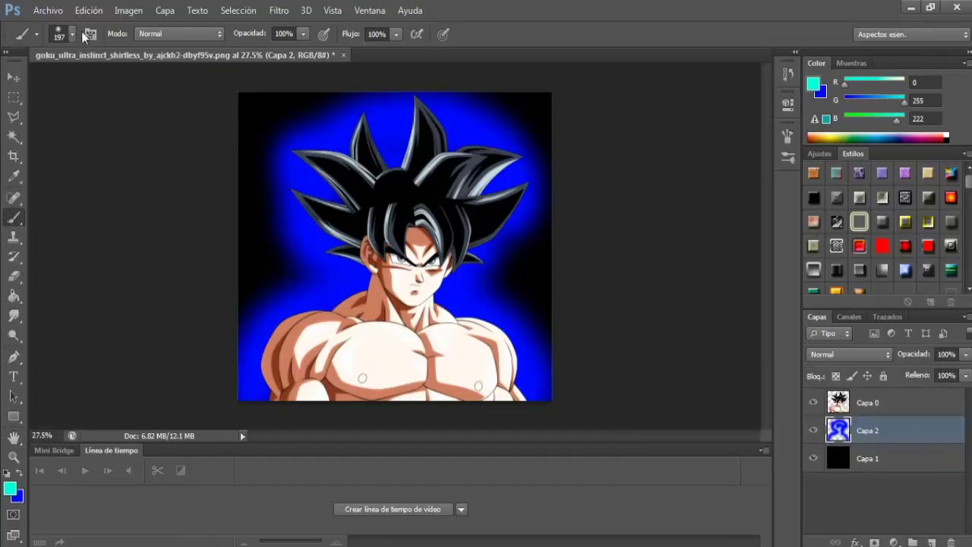
{"action": "left_click", "coordinate": [76, 30]}
{"action": "left_click_drag", "start_coordinate": [140, 64], "coordinate": [92, 68]}
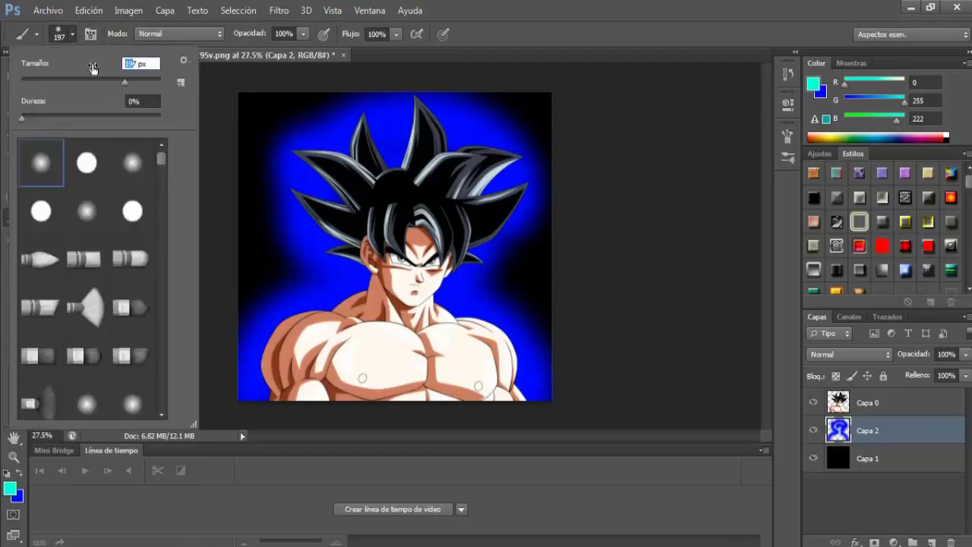
{"action": "type", "text": "156"}
{"action": "type", "text": "150"}
{"action": "left_click", "coordinate": [74, 34]}
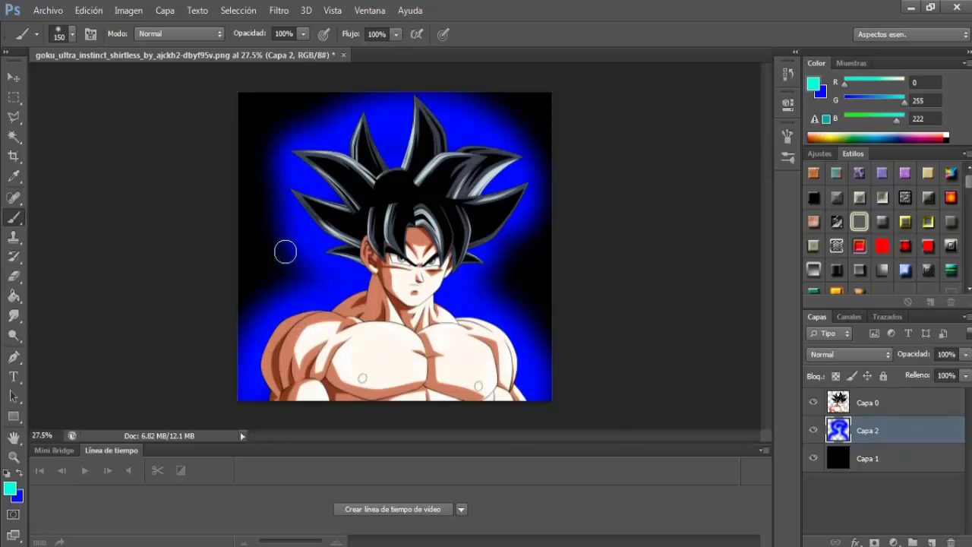
{"action": "mouse_move", "coordinate": [265, 401]}
{"action": "left_mouse_down"}
{"action": "mouse_move", "coordinate": [275, 327]}
{"action": "mouse_move", "coordinate": [351, 258]}
{"action": "mouse_move", "coordinate": [327, 184]}
{"action": "mouse_move", "coordinate": [413, 114]}
{"action": "mouse_move", "coordinate": [516, 174]}
{"action": "mouse_move", "coordinate": [522, 203]}
{"action": "mouse_move", "coordinate": [465, 282]}
{"action": "mouse_move", "coordinate": [455, 313]}
{"action": "mouse_move", "coordinate": [517, 357]}
{"action": "mouse_move", "coordinate": [533, 403]}
{"action": "left_mouse_up"}
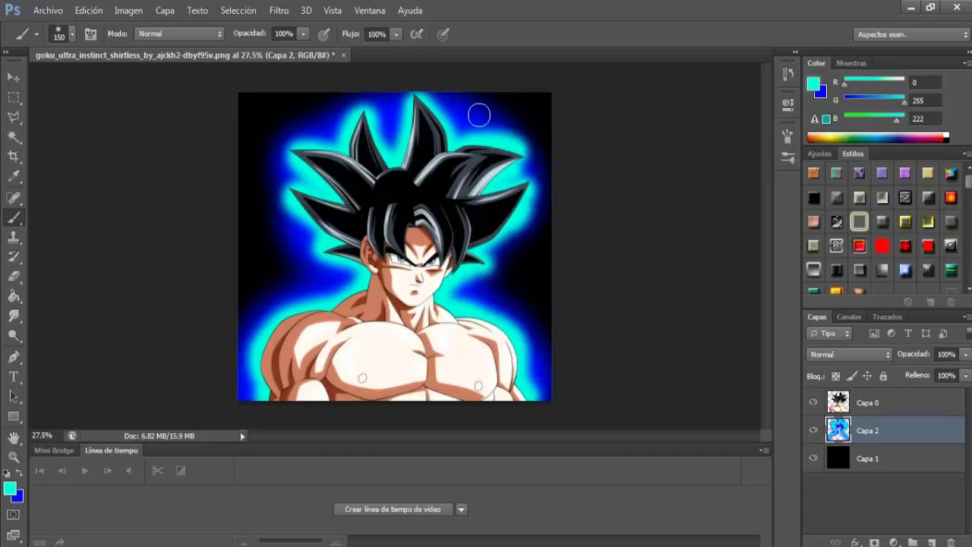
- Select the Smudge tool (Herramienta Dedo) from the blur tool group
{"action": "left_click", "coordinate": [16, 318]}
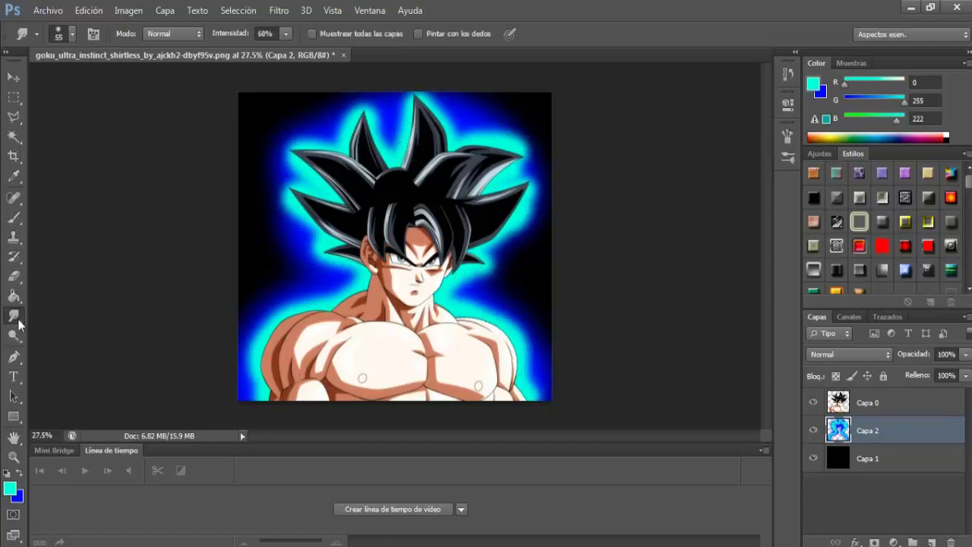
{"action": "right_click", "coordinate": [18, 320]}
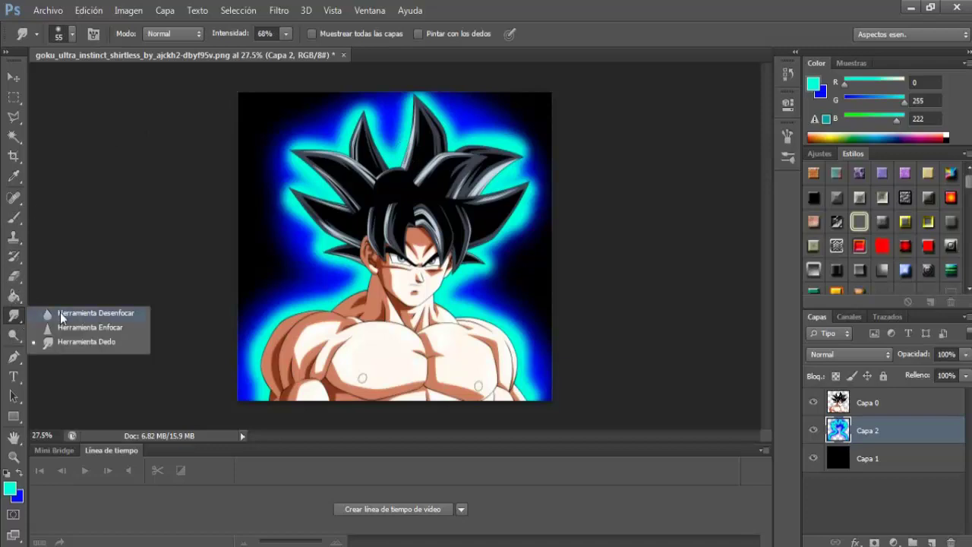
{"action": "left_click", "coordinate": [61, 313]}
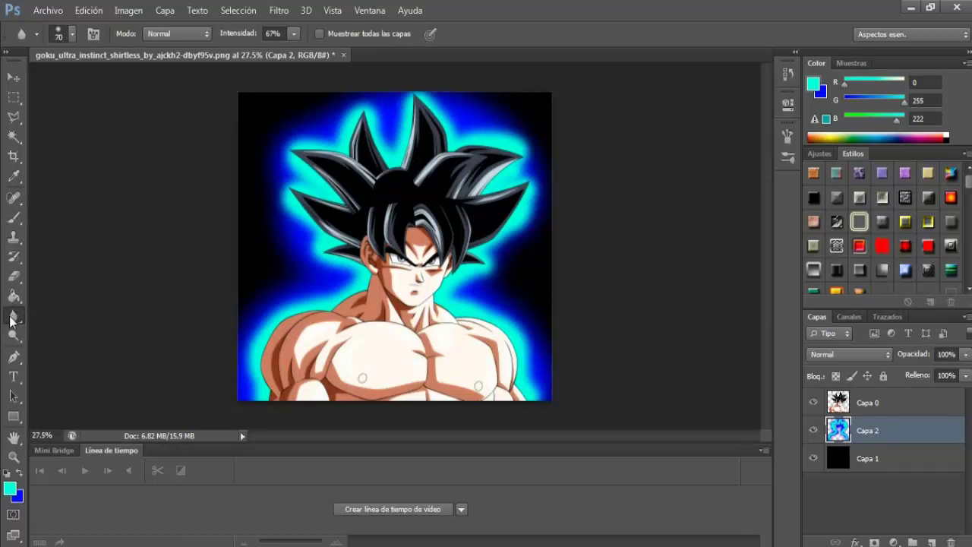
{"action": "right_click", "coordinate": [11, 320]}
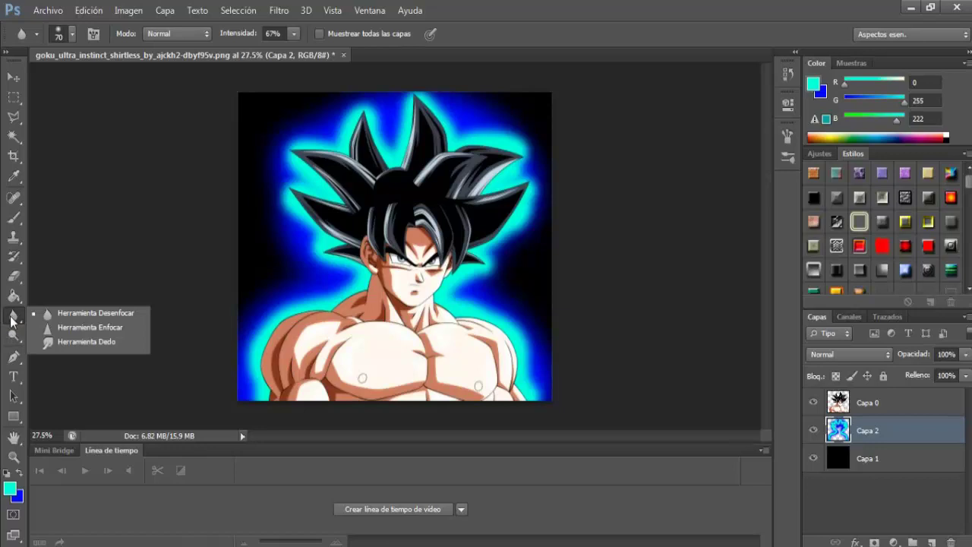
{"action": "left_click", "coordinate": [84, 341]}
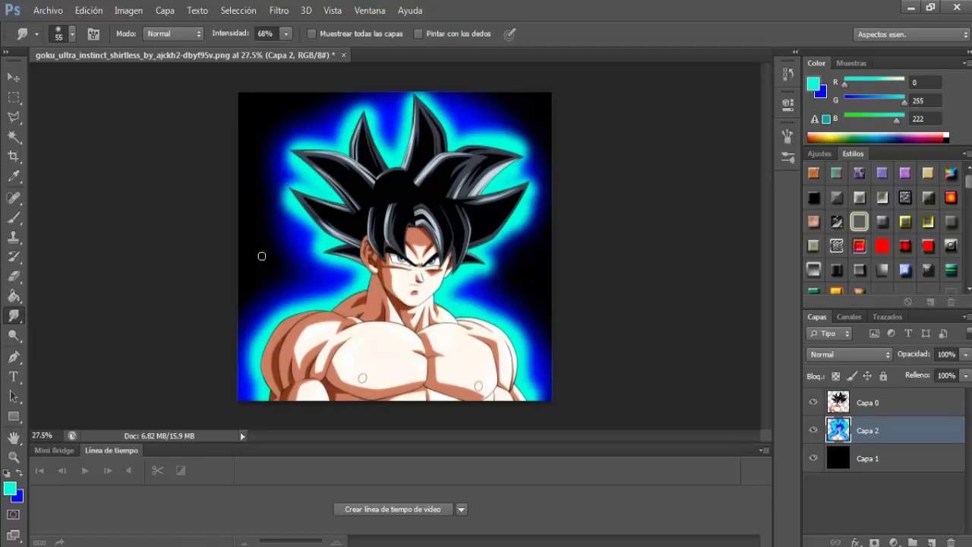
- Set the smudge strength to 65% and the tip size to 125 px
{"action": "left_click", "coordinate": [70, 34]}
{"action": "left_click", "coordinate": [84, 81]}
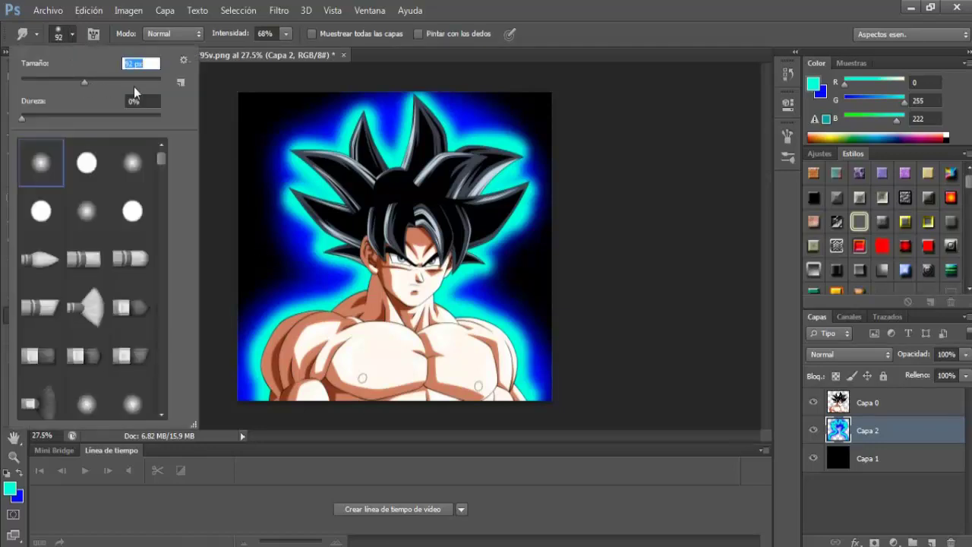
{"action": "left_click", "coordinate": [120, 78]}
{"action": "type", "text": "100"}
{"action": "left_click", "coordinate": [286, 33]}
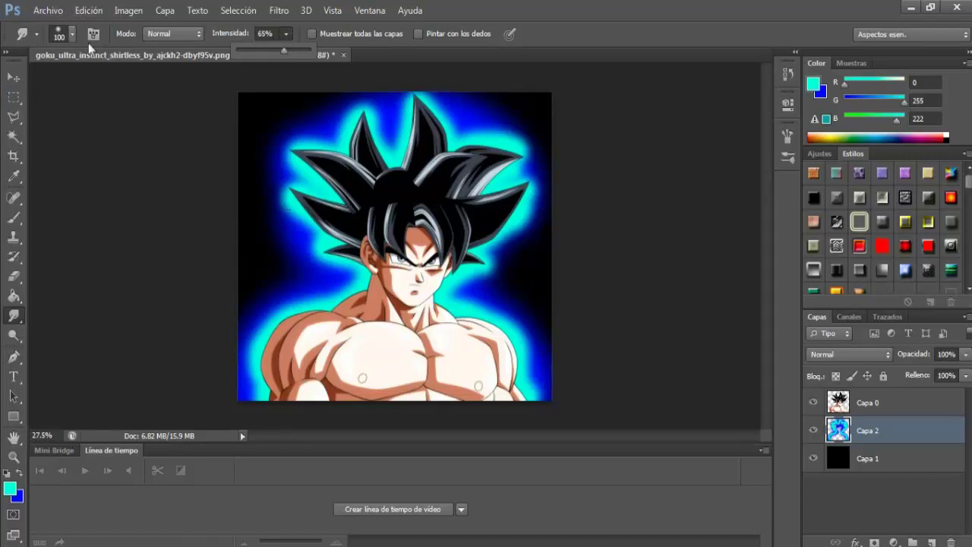
{"action": "left_click", "coordinate": [71, 34]}
{"action": "left_click", "coordinate": [99, 82]}
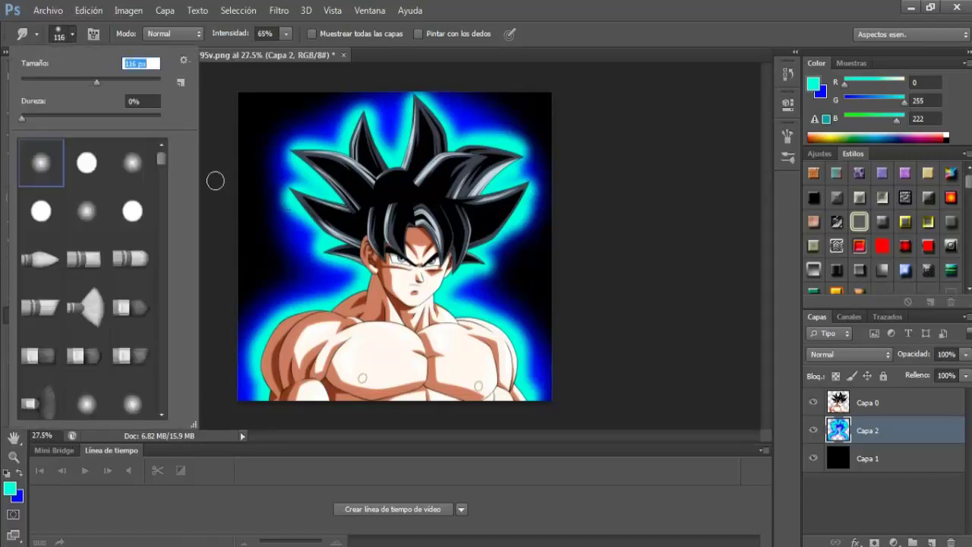
{"action": "type", "text": "125"}
{"action": "key", "text": "Return"}
- Smear the cyan glow left of Goku's shoulder upward into flame shapes
{"action": "left_click_drag", "start_coordinate": [294, 315], "coordinate": [279, 264]}
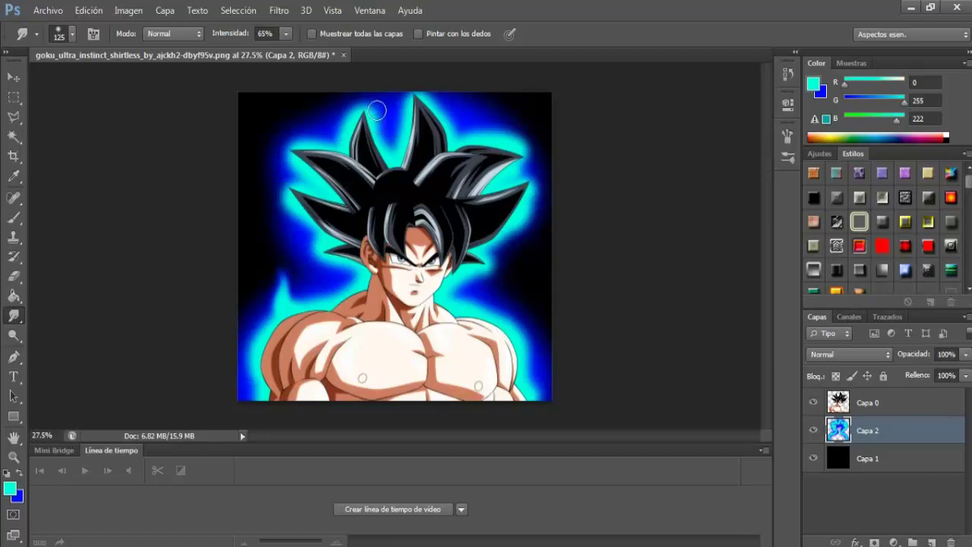
{"action": "left_click", "coordinate": [72, 33]}
{"action": "left_click_drag", "start_coordinate": [98, 81], "coordinate": [105, 82]}
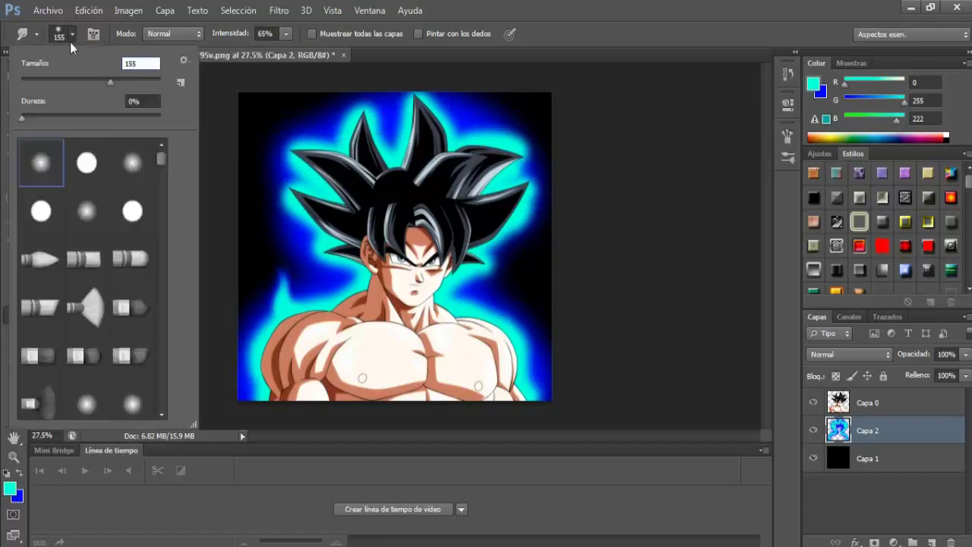
{"action": "left_click", "coordinate": [71, 35]}
{"action": "left_click_drag", "start_coordinate": [281, 298], "coordinate": [245, 258]}
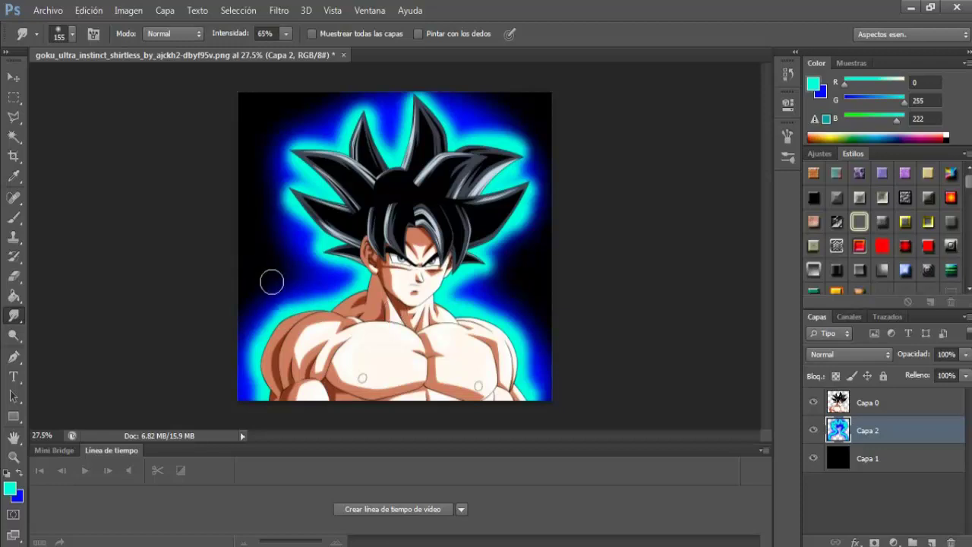
{"action": "mouse_move", "coordinate": [284, 308]}
{"action": "left_mouse_down"}
{"action": "mouse_move", "coordinate": [282, 266]}
{"action": "mouse_move", "coordinate": [262, 319]}
{"action": "mouse_move", "coordinate": [266, 271]}
{"action": "left_mouse_up"}
{"action": "left_click", "coordinate": [72, 33]}
{"action": "left_click", "coordinate": [72, 34]}
{"action": "left_click", "coordinate": [72, 33]}
- Streak the glow beside the left shoulder into brighter cyan wisps
{"action": "left_click", "coordinate": [72, 33]}
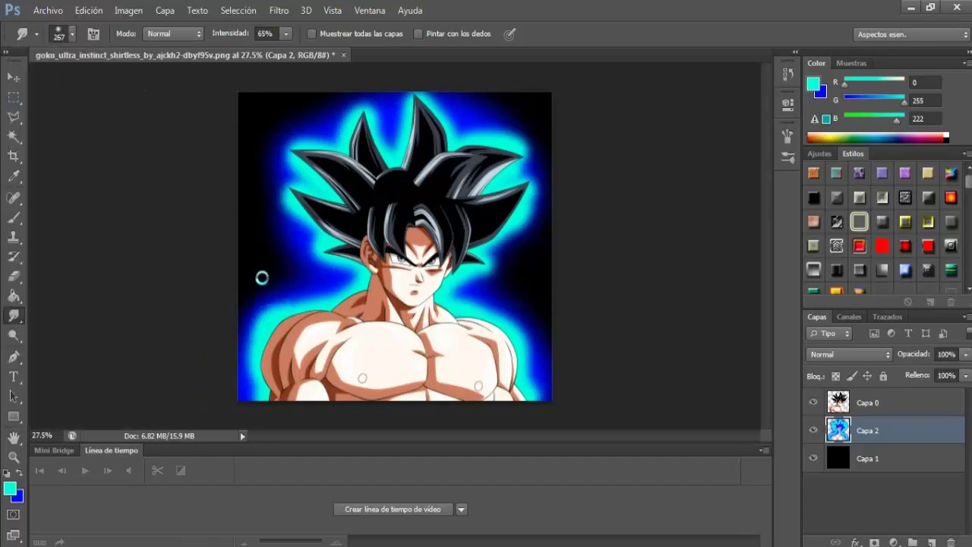
{"action": "left_click_drag", "start_coordinate": [266, 326], "coordinate": [262, 272]}
{"action": "left_click", "coordinate": [72, 33]}
{"action": "left_click", "coordinate": [72, 33]}
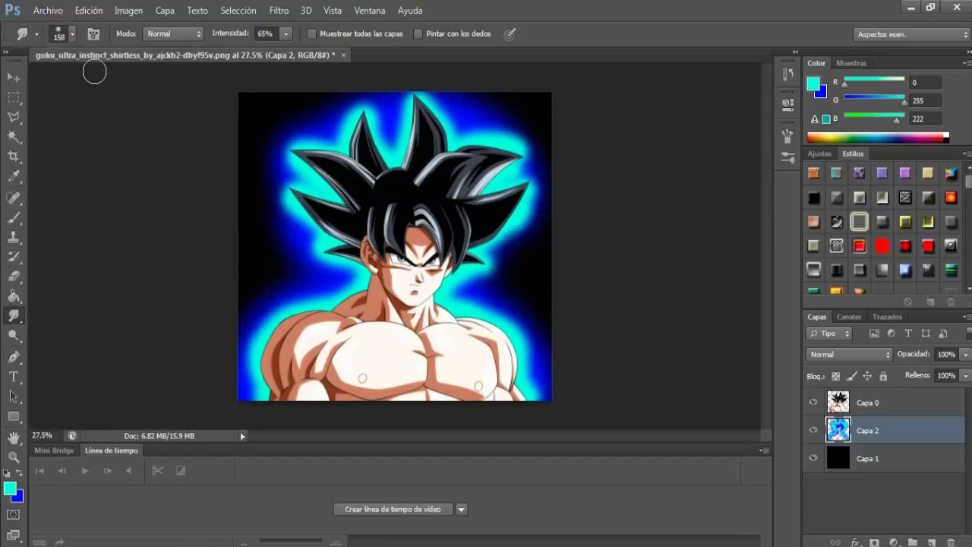
{"action": "scroll", "coordinate": [229, 299], "scroll_direction": "up", "scroll_amount": 1}
{"action": "scroll", "coordinate": [229, 299], "scroll_direction": "down", "scroll_amount": 1}
{"action": "scroll", "coordinate": [256, 249], "scroll_direction": "down", "scroll_amount": 1}
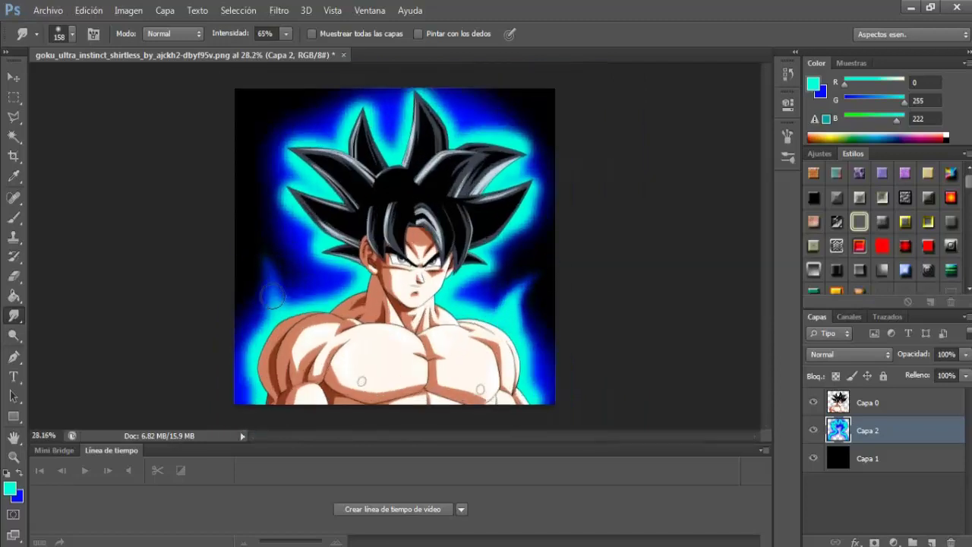
{"action": "left_click_drag", "start_coordinate": [273, 289], "coordinate": [250, 314]}
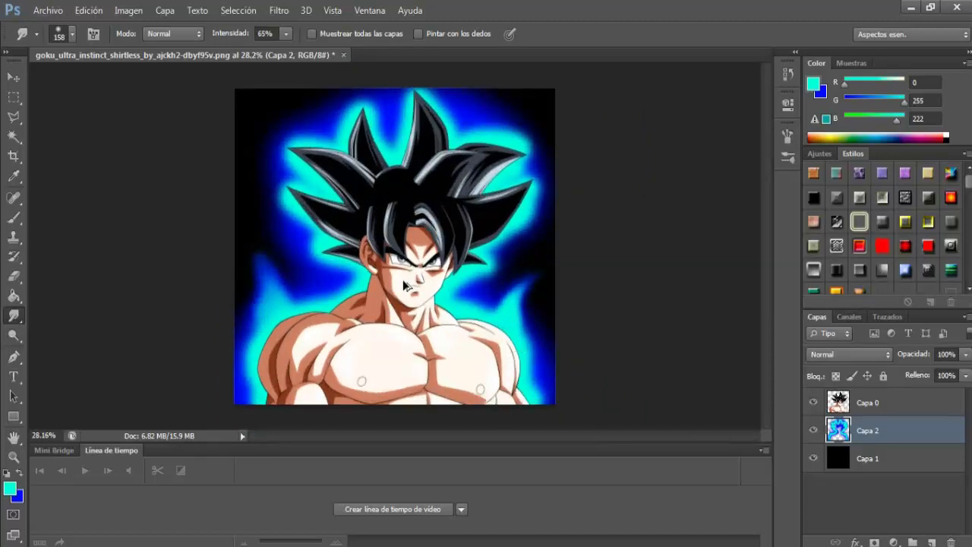
{"action": "mouse_move", "coordinate": [266, 260]}
{"action": "left_mouse_down"}
{"action": "mouse_move", "coordinate": [223, 297]}
{"action": "mouse_move", "coordinate": [246, 338]}
{"action": "left_mouse_up"}
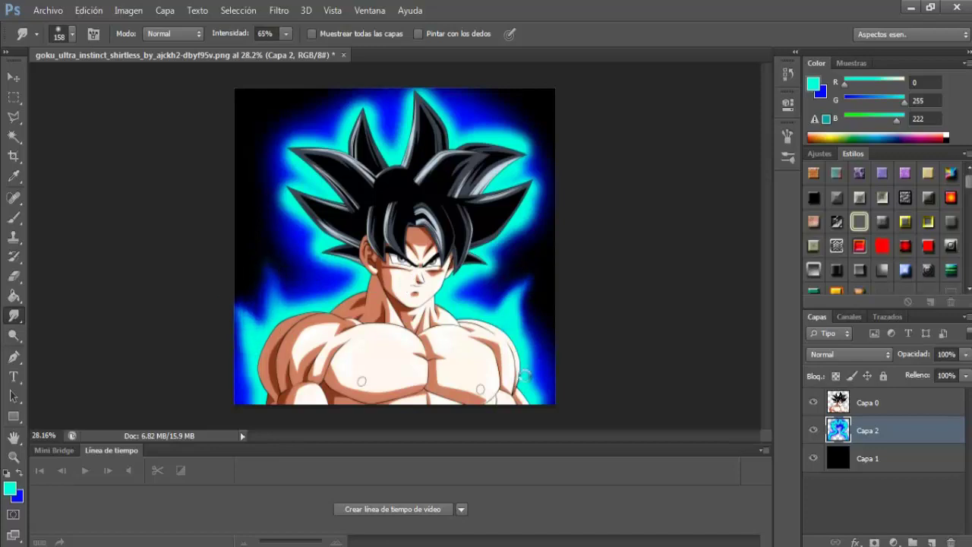
- Smear the glow on the right side and above the hair into upward streaks
{"action": "left_click_drag", "start_coordinate": [556, 326], "coordinate": [535, 343]}
{"action": "left_click_drag", "start_coordinate": [531, 254], "coordinate": [494, 266]}
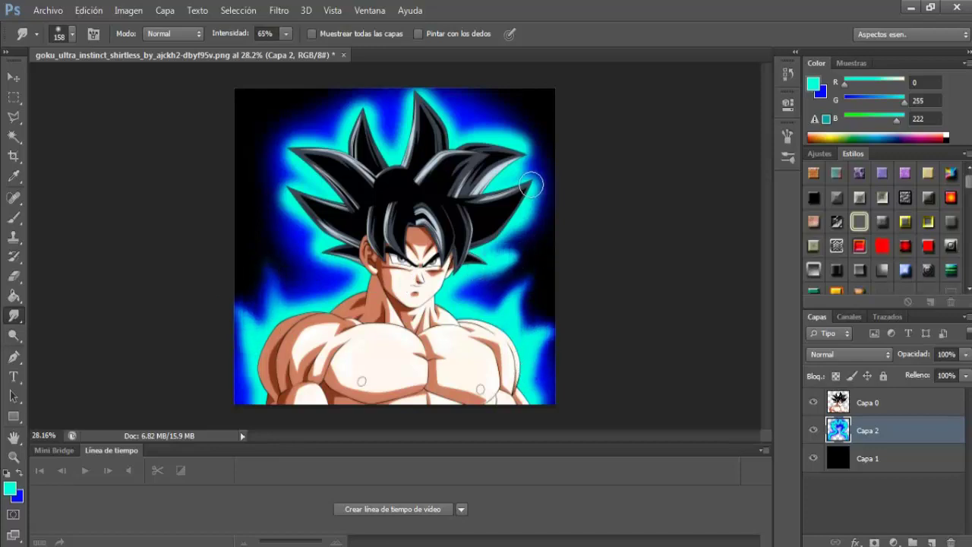
{"action": "mouse_move", "coordinate": [531, 186]}
{"action": "left_mouse_down"}
{"action": "mouse_move", "coordinate": [539, 86]}
{"action": "mouse_move", "coordinate": [527, 123]}
{"action": "left_mouse_up"}
{"action": "left_click_drag", "start_coordinate": [525, 167], "coordinate": [531, 129]}
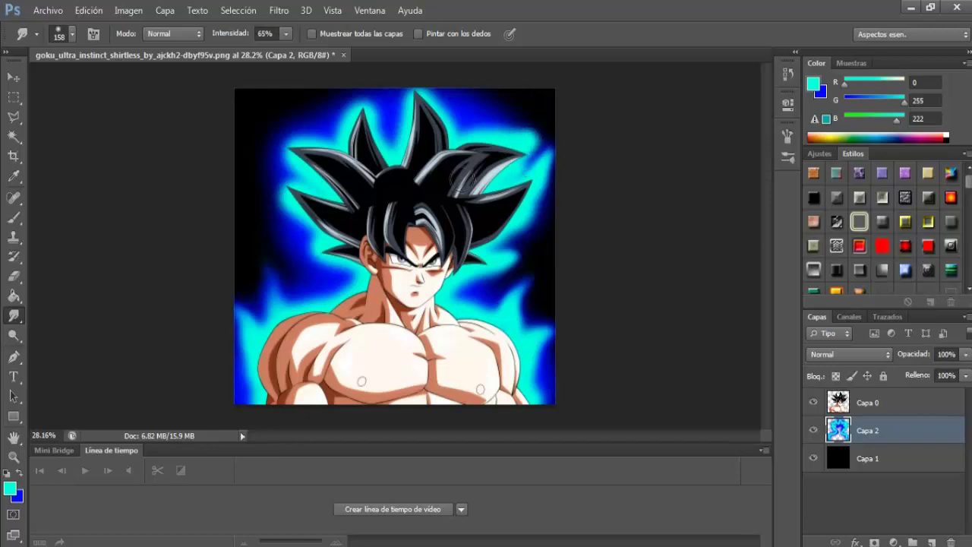
{"action": "left_click_drag", "start_coordinate": [391, 143], "coordinate": [375, 80]}
{"action": "mouse_move", "coordinate": [288, 152]}
{"action": "left_mouse_down"}
{"action": "mouse_move", "coordinate": [274, 111]}
{"action": "mouse_move", "coordinate": [285, 201]}
{"action": "mouse_move", "coordinate": [254, 177]}
{"action": "mouse_move", "coordinate": [282, 253]}
{"action": "mouse_move", "coordinate": [254, 186]}
{"action": "left_mouse_up"}
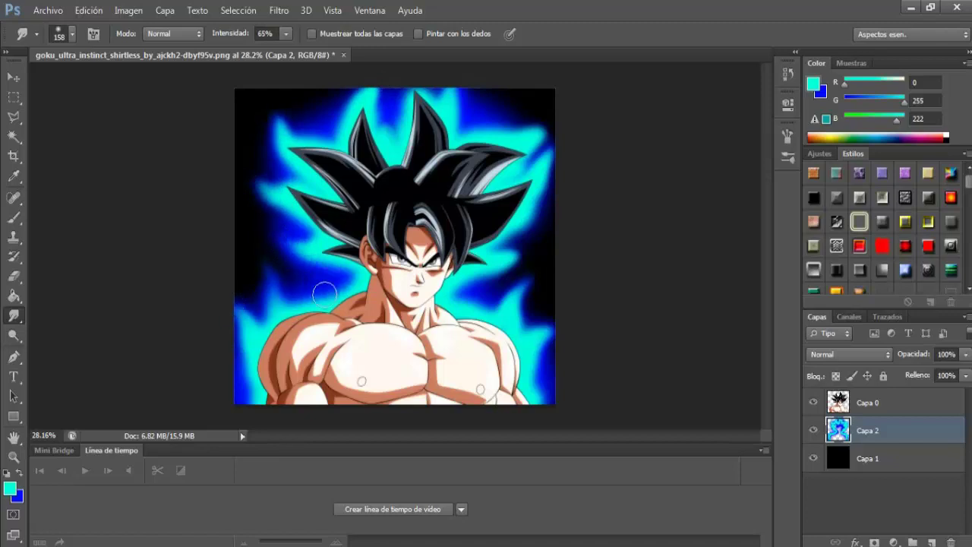
- Set the smudge tip to 100 px and smear the glow left of the chest
{"action": "left_click", "coordinate": [71, 34]}
{"action": "left_click", "coordinate": [319, 288]}
{"action": "left_click", "coordinate": [71, 34]}
{"action": "type", "text": "100"}
{"action": "key", "text": "Return"}
{"action": "left_click_drag", "start_coordinate": [325, 274], "coordinate": [326, 300]}
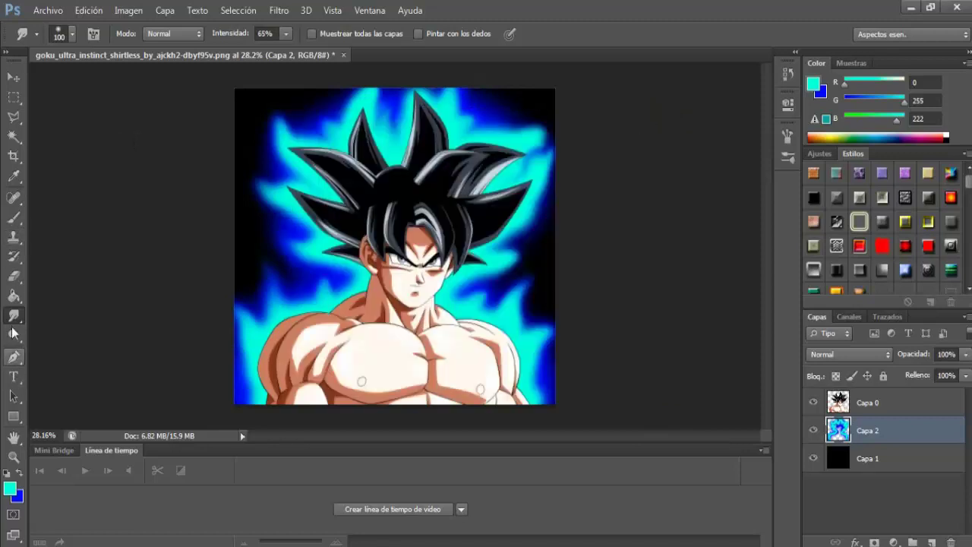
- Set the foreground colour to light grey e0e0e0, trying white first
{"action": "left_click", "coordinate": [11, 488]}
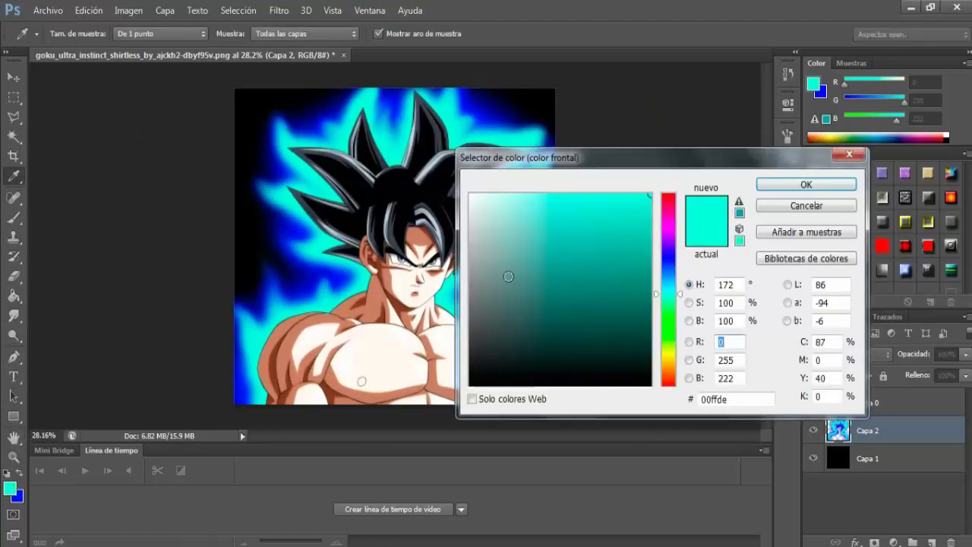
{"action": "left_click_drag", "start_coordinate": [511, 278], "coordinate": [447, 202]}
{"action": "left_click", "coordinate": [806, 186]}
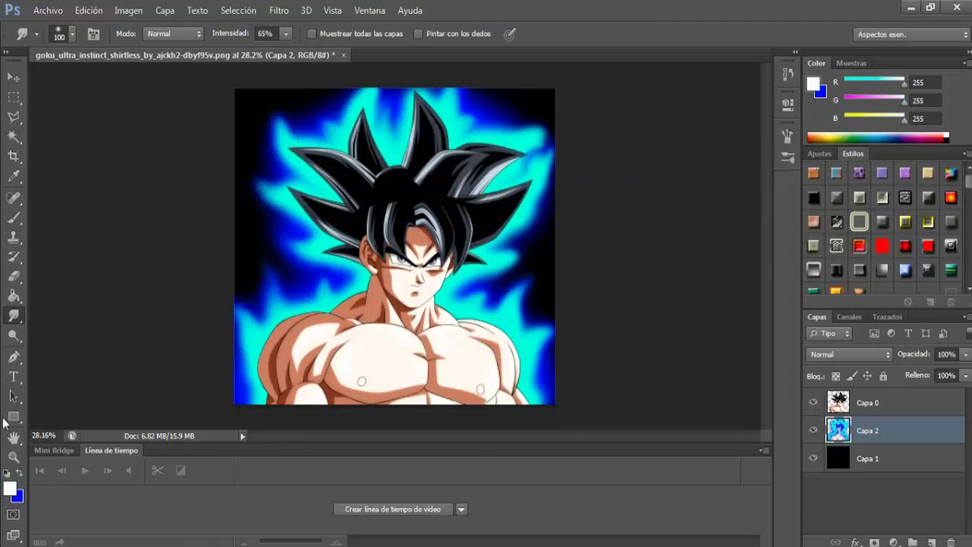
{"action": "left_click", "coordinate": [12, 490]}
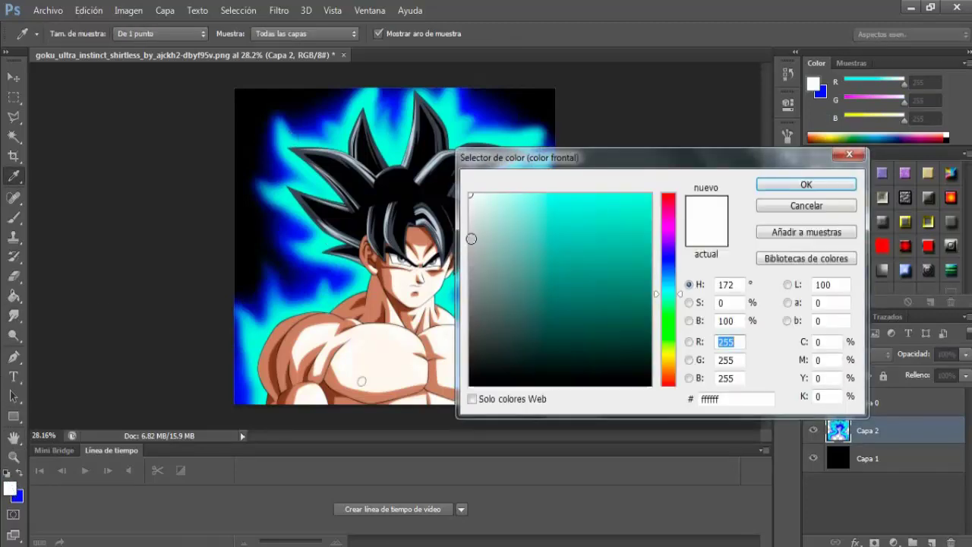
{"action": "left_click_drag", "start_coordinate": [452, 232], "coordinate": [435, 217]}
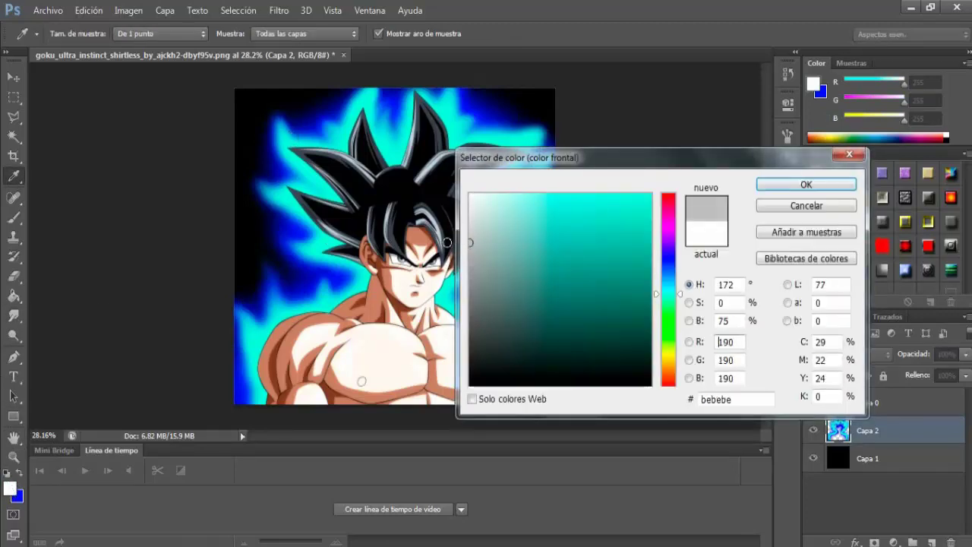
{"action": "left_click", "coordinate": [828, 186]}
- Switch to the Brush tool with a soft 100 px tip
{"action": "key", "text": "r"}
{"action": "left_click", "coordinate": [14, 217]}
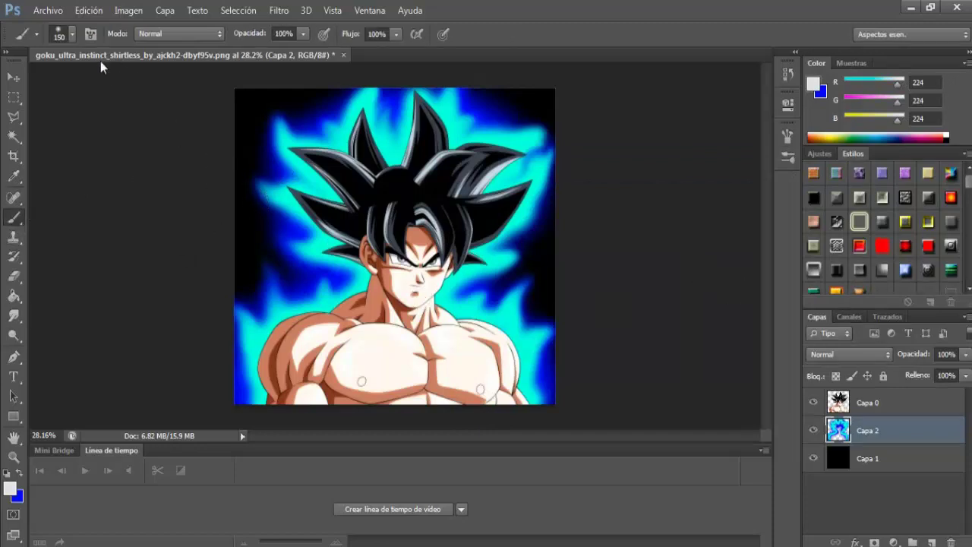
{"action": "left_click", "coordinate": [73, 33]}
{"action": "left_click_drag", "start_coordinate": [73, 84], "coordinate": [51, 85]}
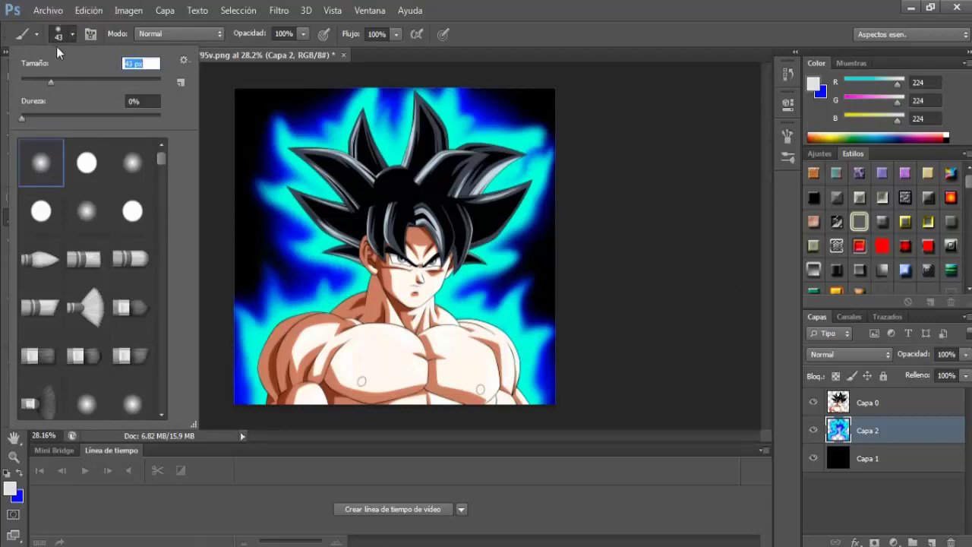
{"action": "left_click", "coordinate": [83, 80]}
{"action": "type", "text": "100"}
{"action": "left_click", "coordinate": [73, 31]}
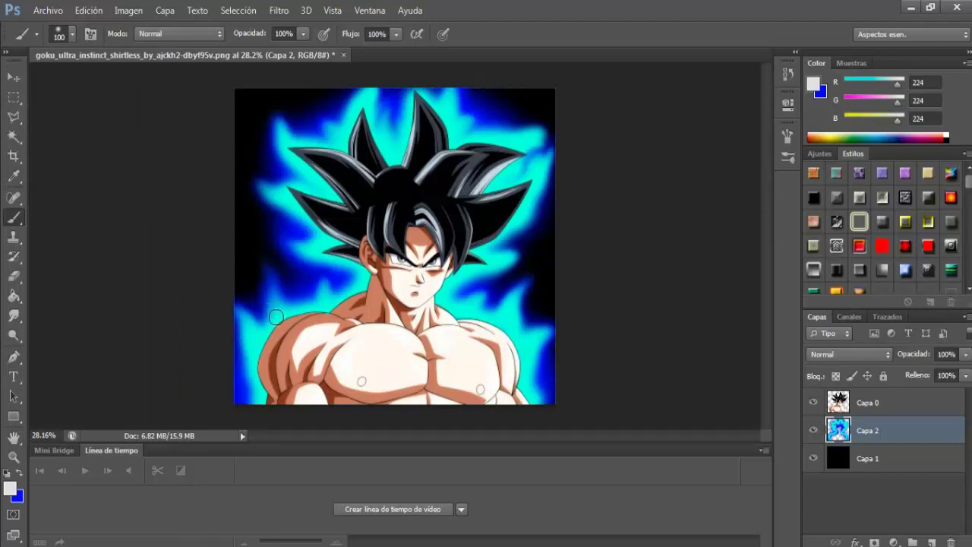
- Dab light-grey dots around both shoulders and the hair spikes in the aura
{"action": "left_click_drag", "start_coordinate": [268, 311], "coordinate": [282, 362]}
{"action": "left_click", "coordinate": [256, 350]}
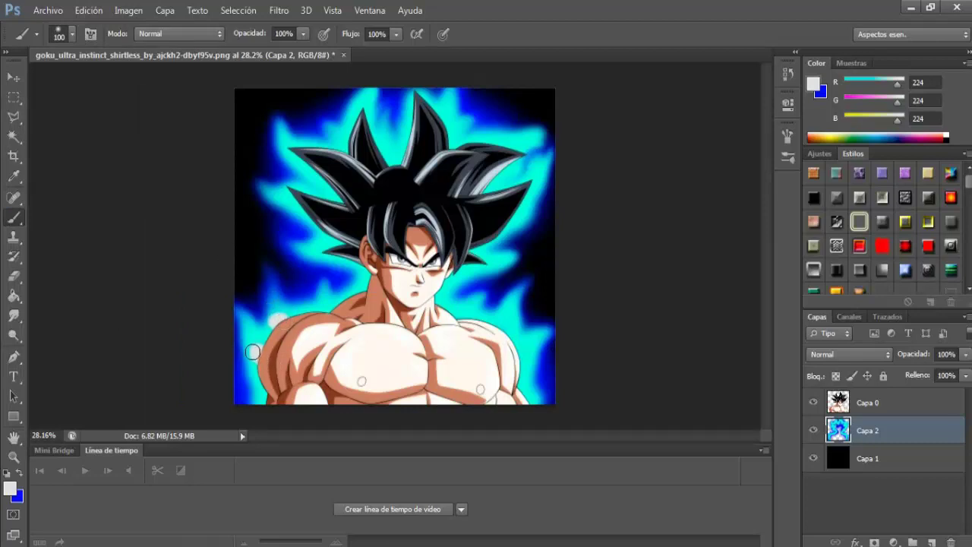
{"action": "left_click", "coordinate": [325, 307]}
{"action": "left_click", "coordinate": [320, 249]}
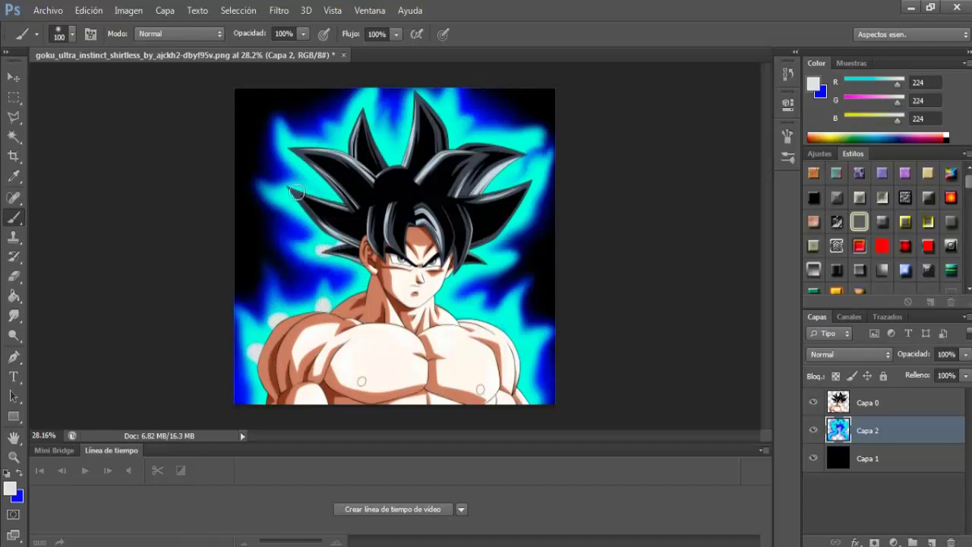
{"action": "left_click", "coordinate": [289, 144]}
{"action": "left_click", "coordinate": [335, 196]}
{"action": "left_click", "coordinate": [365, 100]}
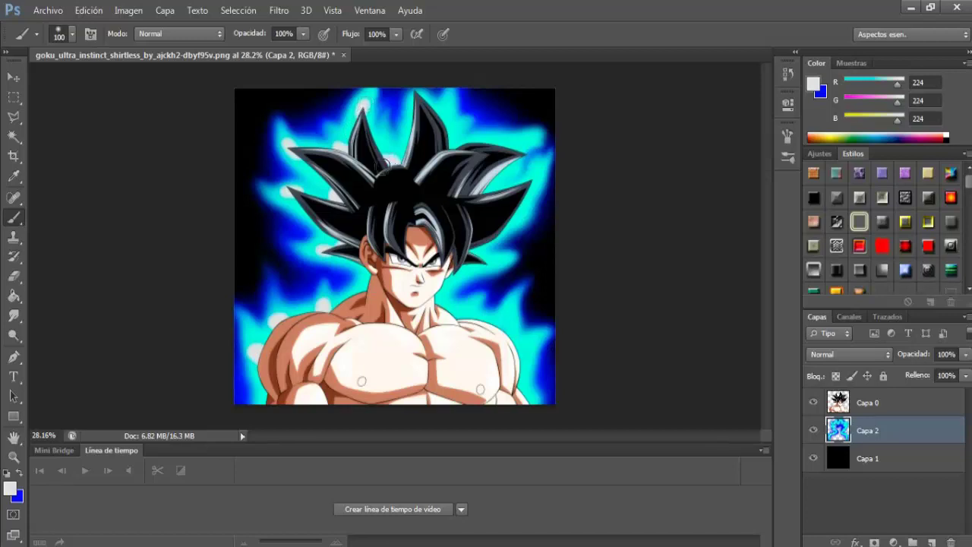
{"action": "left_click", "coordinate": [452, 144]}
{"action": "left_click", "coordinate": [488, 187]}
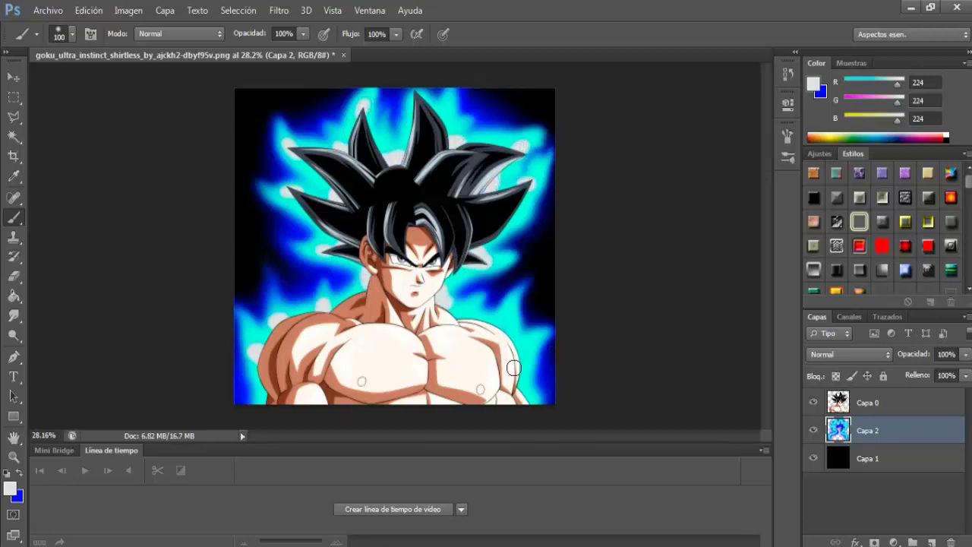
{"action": "left_click", "coordinate": [531, 346]}
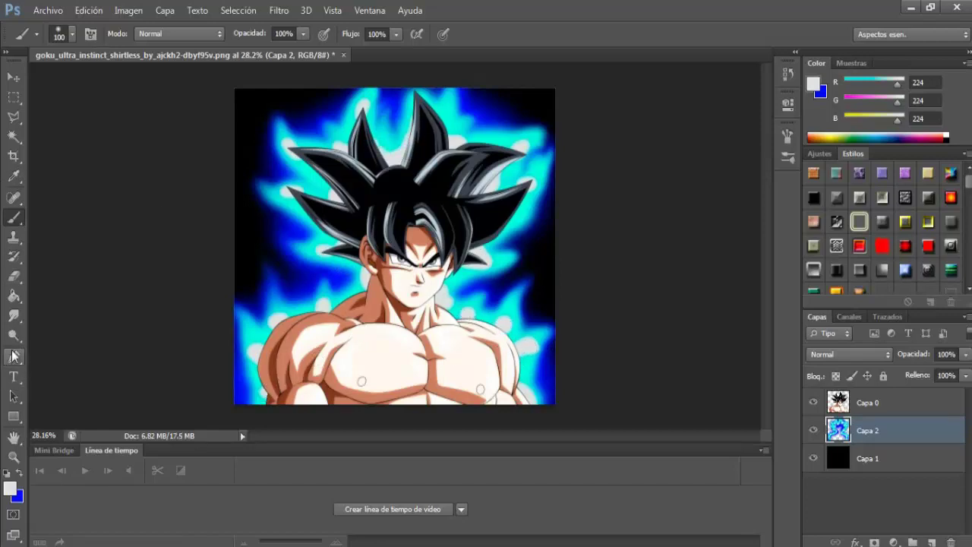
- Switch back to the Smudge tool with a 69 px tip
{"action": "left_click", "coordinate": [14, 320]}
{"action": "left_click", "coordinate": [73, 33]}
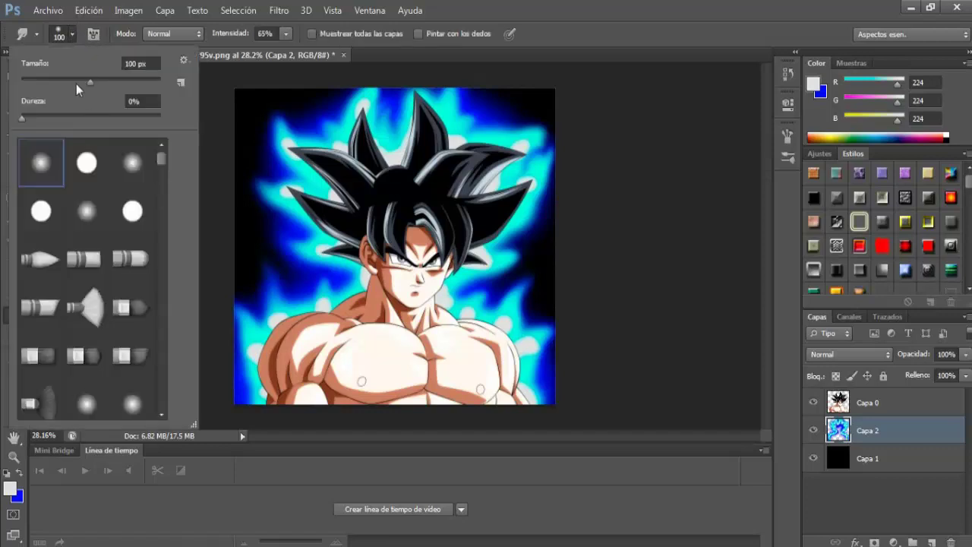
{"action": "left_click_drag", "start_coordinate": [76, 79], "coordinate": [71, 79]}
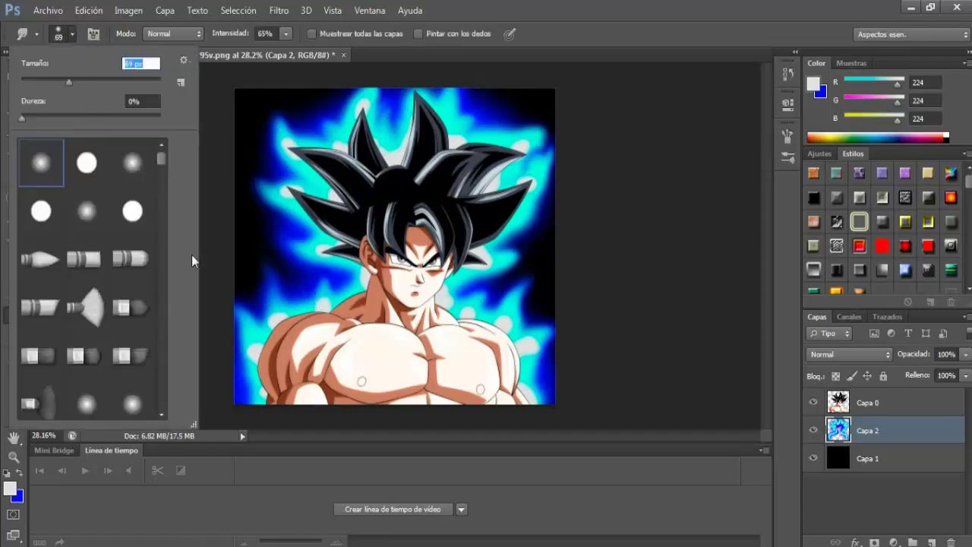
{"action": "left_click", "coordinate": [74, 34]}
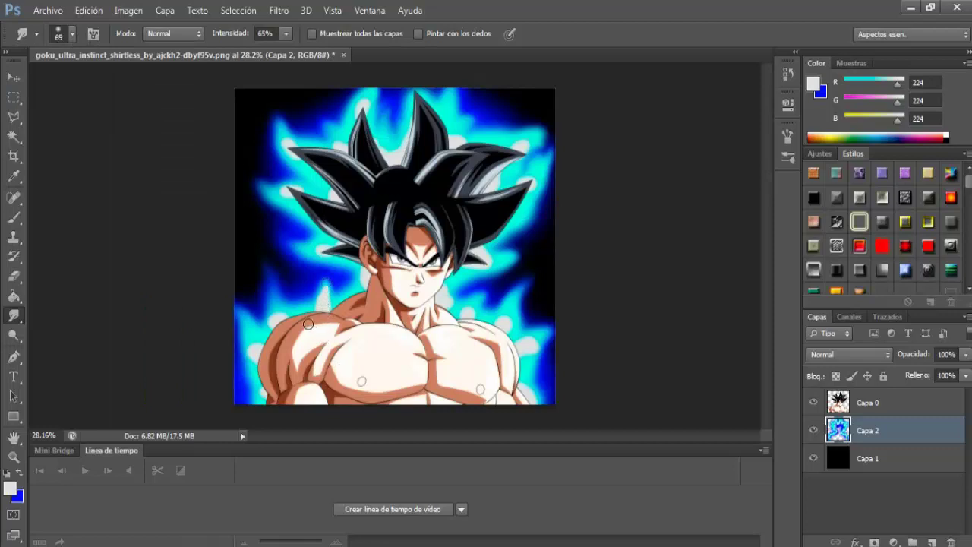
- Smear the light dots upward along the shoulders and hair edges into pale wisps
{"action": "mouse_move", "coordinate": [324, 289]}
{"action": "left_mouse_down"}
{"action": "mouse_move", "coordinate": [324, 271]}
{"action": "mouse_move", "coordinate": [273, 315]}
{"action": "mouse_move", "coordinate": [258, 360]}
{"action": "mouse_move", "coordinate": [242, 308]}
{"action": "mouse_move", "coordinate": [272, 382]}
{"action": "left_mouse_up"}
{"action": "mouse_move", "coordinate": [516, 352]}
{"action": "left_mouse_down"}
{"action": "mouse_move", "coordinate": [509, 304]}
{"action": "mouse_move", "coordinate": [510, 331]}
{"action": "mouse_move", "coordinate": [470, 302]}
{"action": "mouse_move", "coordinate": [427, 304]}
{"action": "left_mouse_up"}
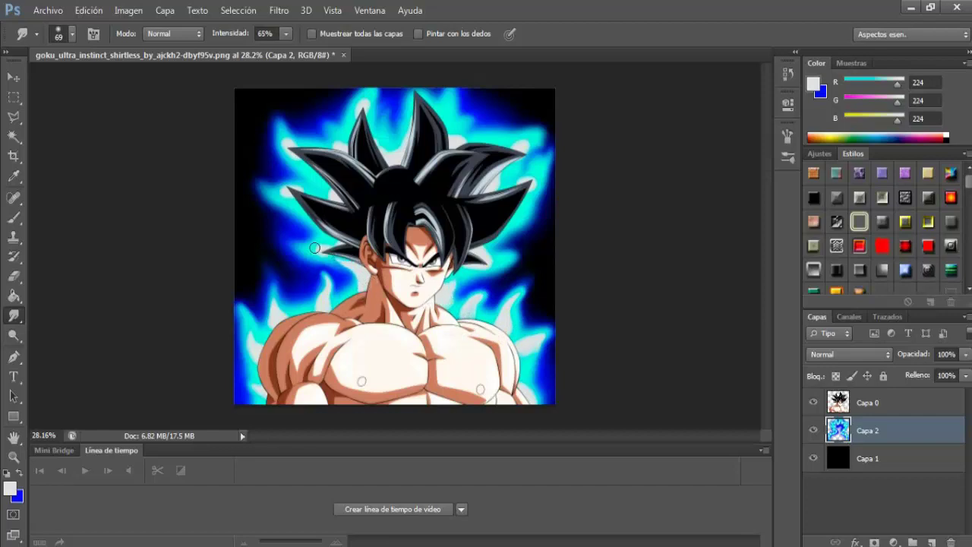
{"action": "left_click_drag", "start_coordinate": [332, 257], "coordinate": [292, 242]}
{"action": "left_click_drag", "start_coordinate": [290, 192], "coordinate": [268, 180]}
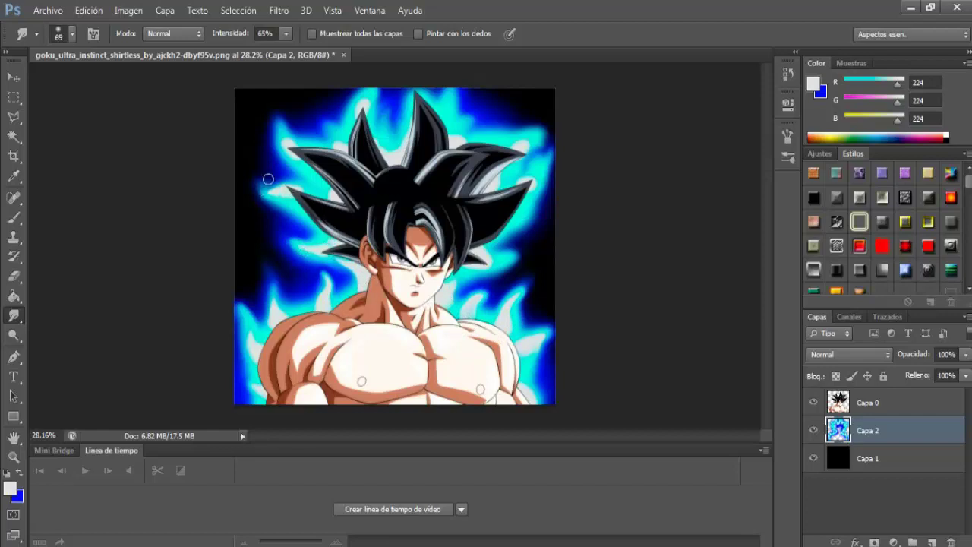
{"action": "mouse_move", "coordinate": [325, 196]}
{"action": "left_mouse_down"}
{"action": "mouse_move", "coordinate": [286, 144]}
{"action": "mouse_move", "coordinate": [339, 141]}
{"action": "mouse_move", "coordinate": [363, 94]}
{"action": "mouse_move", "coordinate": [387, 116]}
{"action": "mouse_move", "coordinate": [455, 128]}
{"action": "mouse_move", "coordinate": [445, 102]}
{"action": "mouse_move", "coordinate": [538, 134]}
{"action": "left_mouse_up"}
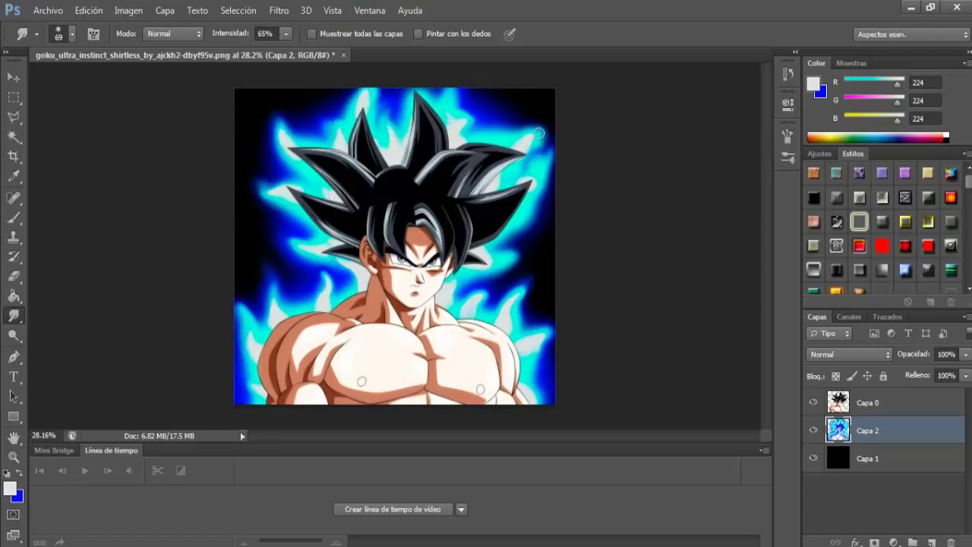
{"action": "left_click_drag", "start_coordinate": [529, 174], "coordinate": [504, 180]}
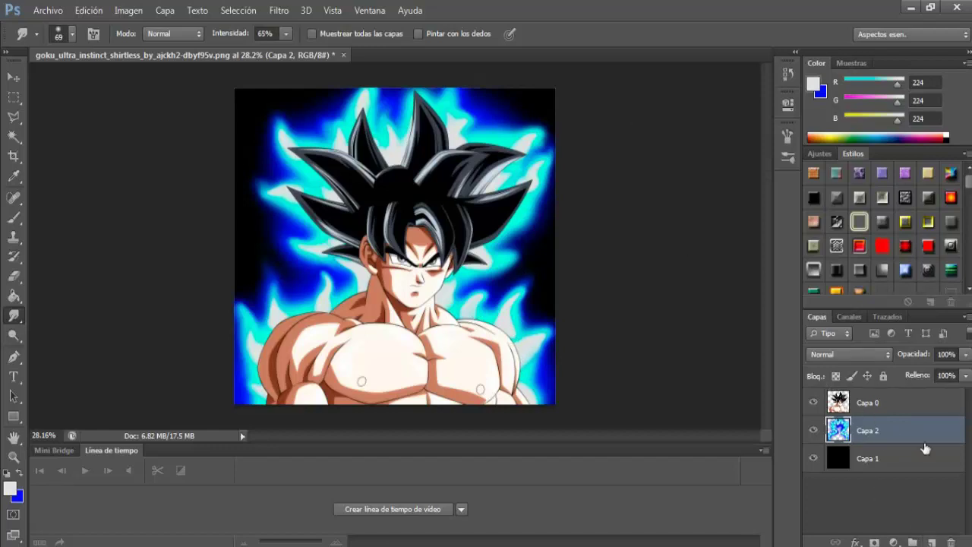
- Add new layer Capa 3 above Capa 0 and clip it to the Goku layer
{"action": "left_click", "coordinate": [911, 410]}
{"action": "left_click", "coordinate": [931, 542]}
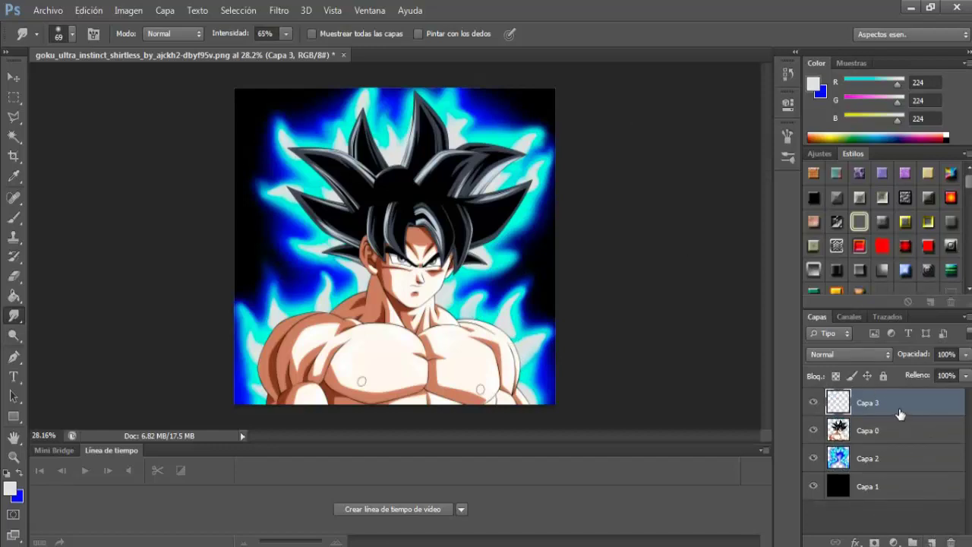
{"action": "left_click_drag", "start_coordinate": [899, 413], "coordinate": [898, 413]}
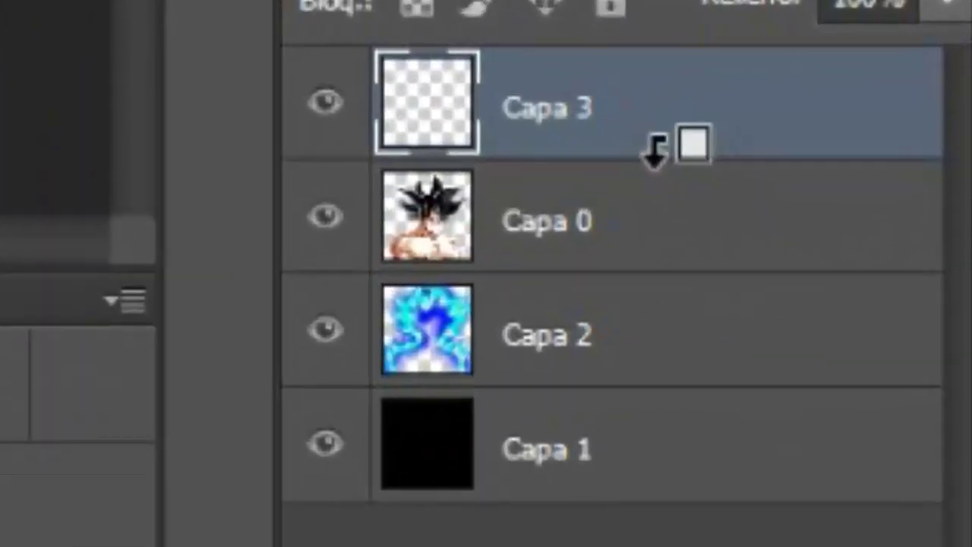
{"action": "left_click", "coordinate": [766, 146], "text": "alt"}
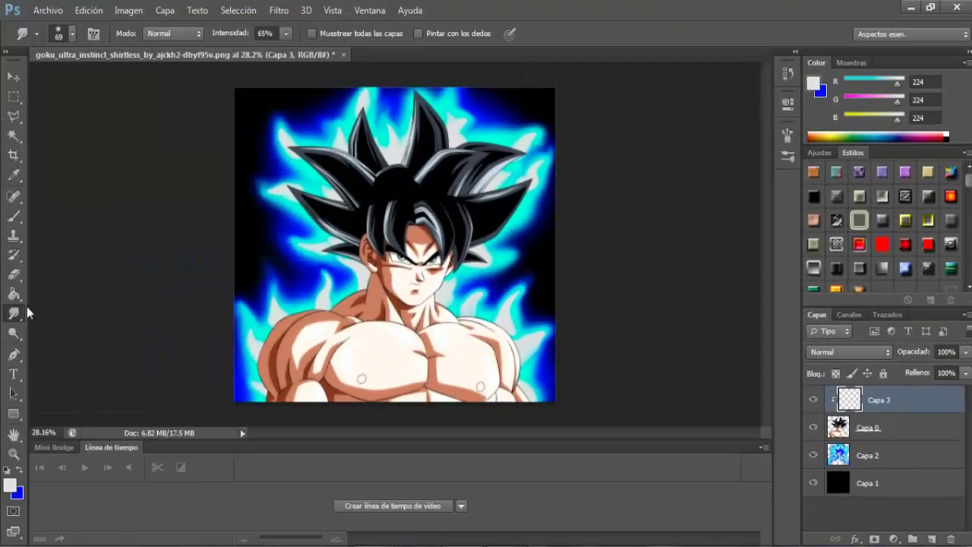
- Select the Brush at 45% flow with blue as the foreground colour
{"action": "left_click", "coordinate": [14, 224]}
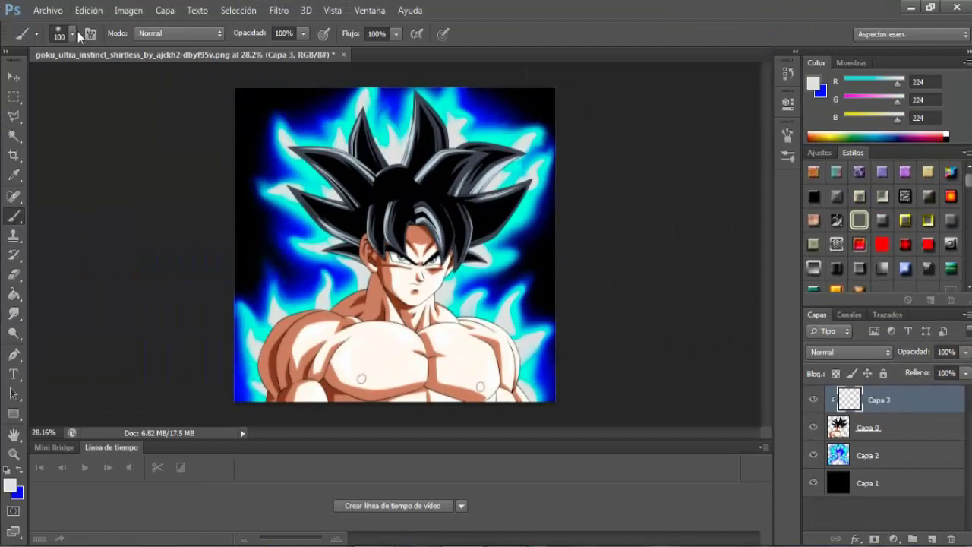
{"action": "left_click", "coordinate": [396, 33]}
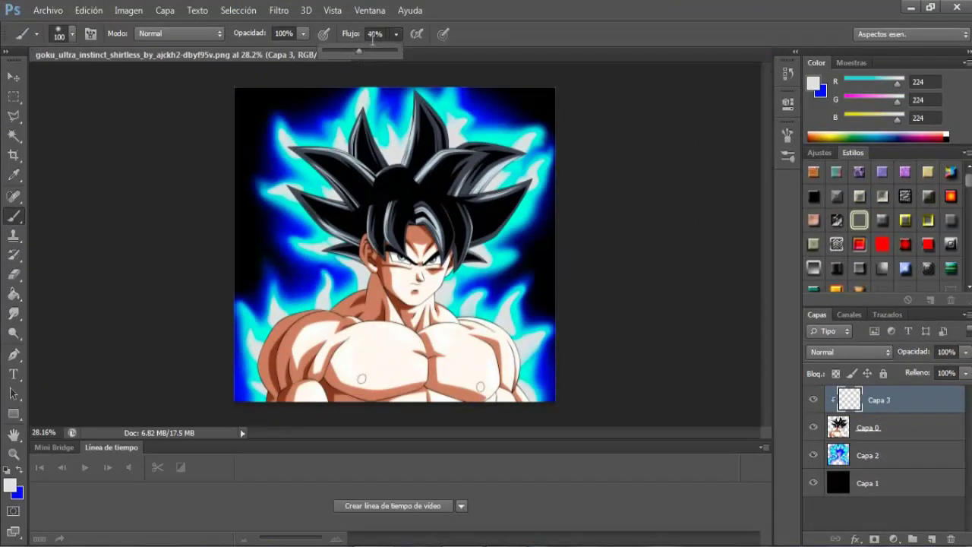
{"action": "left_click", "coordinate": [375, 34]}
{"action": "type", "text": "45"}
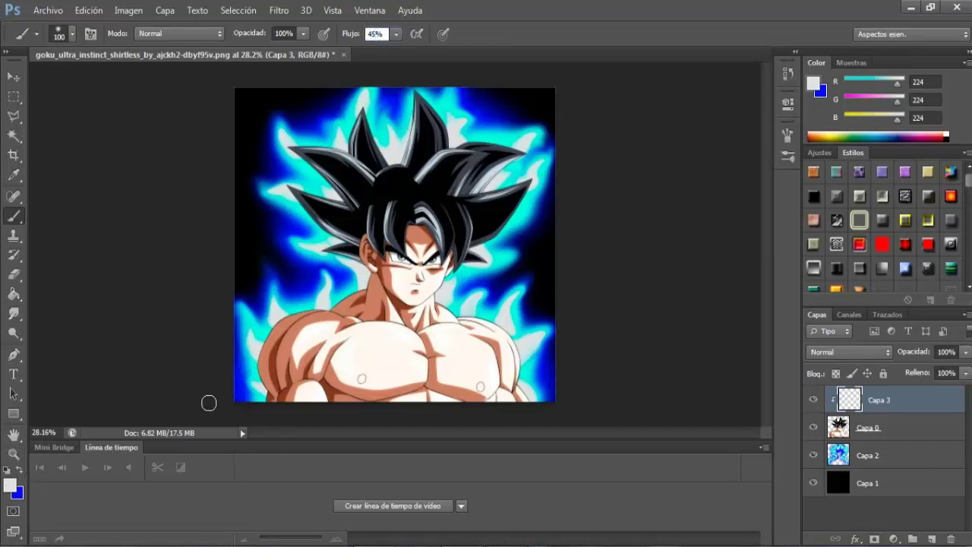
{"action": "left_click", "coordinate": [19, 471]}
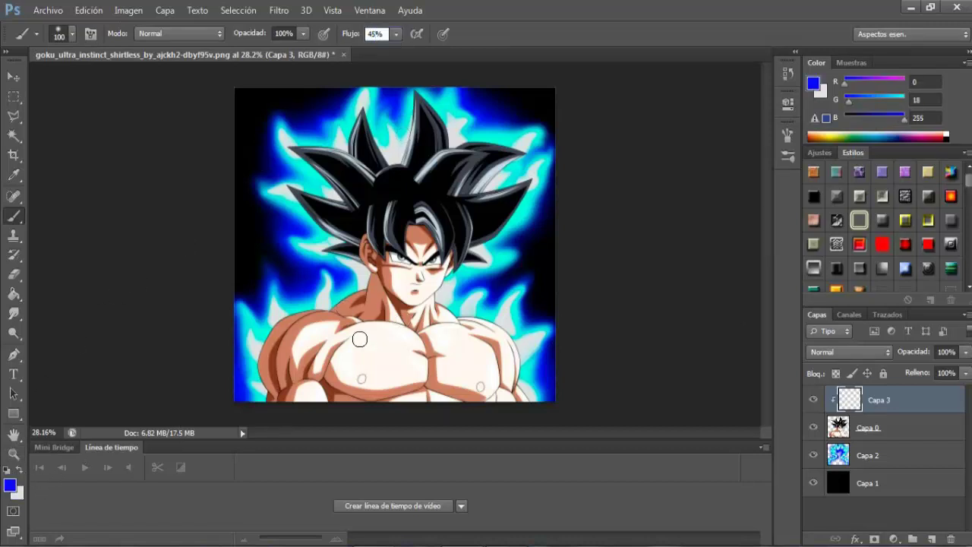
{"action": "left_click", "coordinate": [76, 33]}
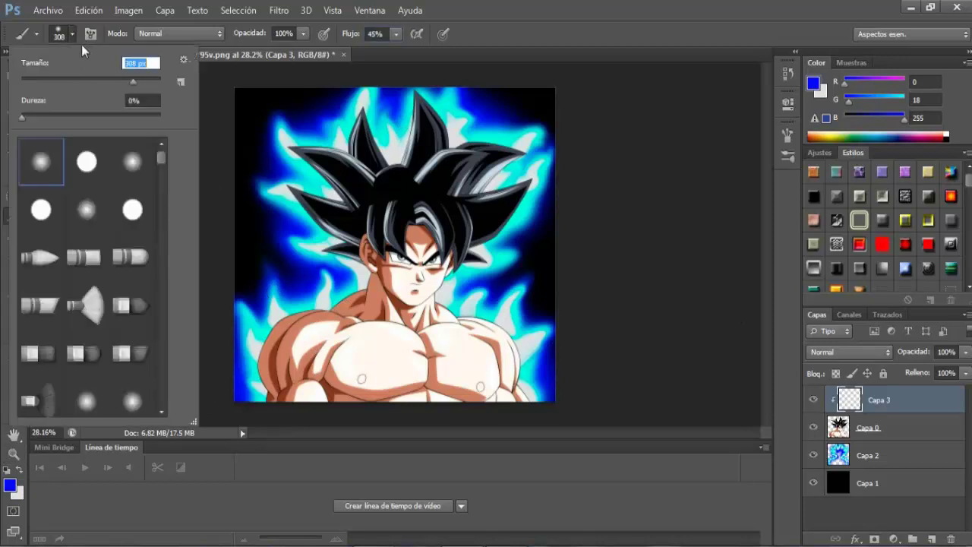
{"action": "key", "text": "Return"}
- Enlarge the soft brush to 401 px and paint blue over shoulder, face and hair
{"action": "mouse_move", "coordinate": [277, 402]}
{"action": "left_mouse_down"}
{"action": "mouse_move", "coordinate": [388, 267]}
{"action": "mouse_move", "coordinate": [529, 274]}
{"action": "left_mouse_up"}
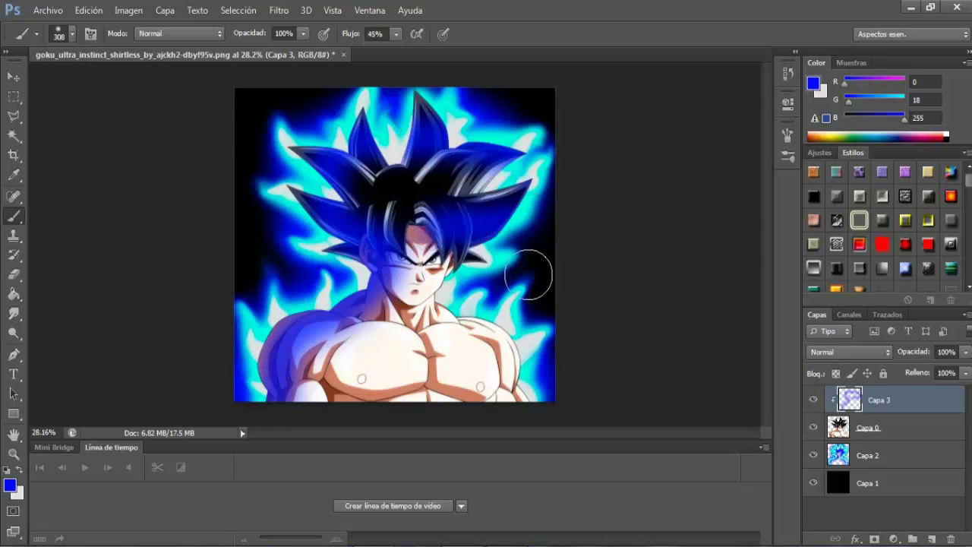
{"action": "key", "text": "ctrl+z"}
{"action": "left_click", "coordinate": [73, 33]}
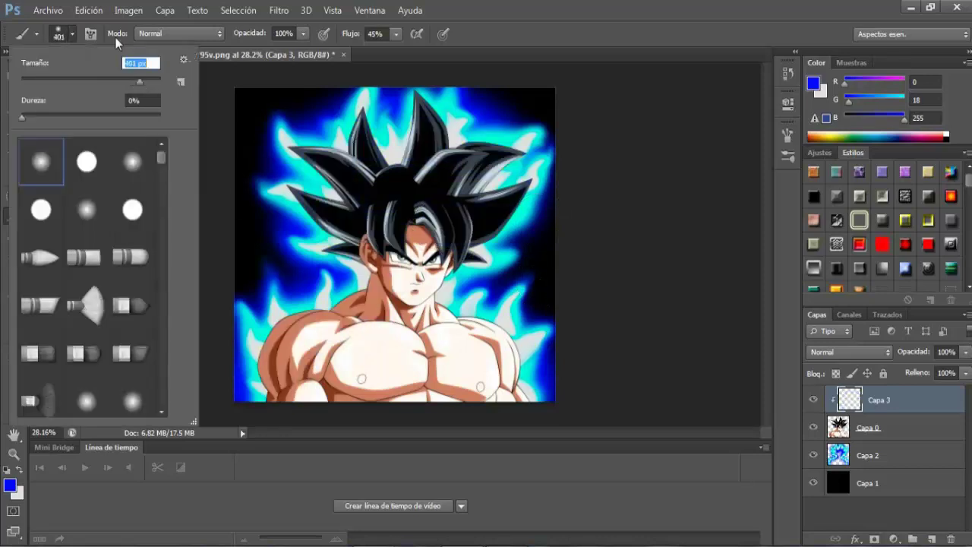
{"action": "key", "text": "Return"}
{"action": "mouse_move", "coordinate": [277, 410]}
{"action": "left_mouse_down"}
{"action": "mouse_move", "coordinate": [310, 169]}
{"action": "mouse_move", "coordinate": [535, 413]}
{"action": "left_mouse_up"}
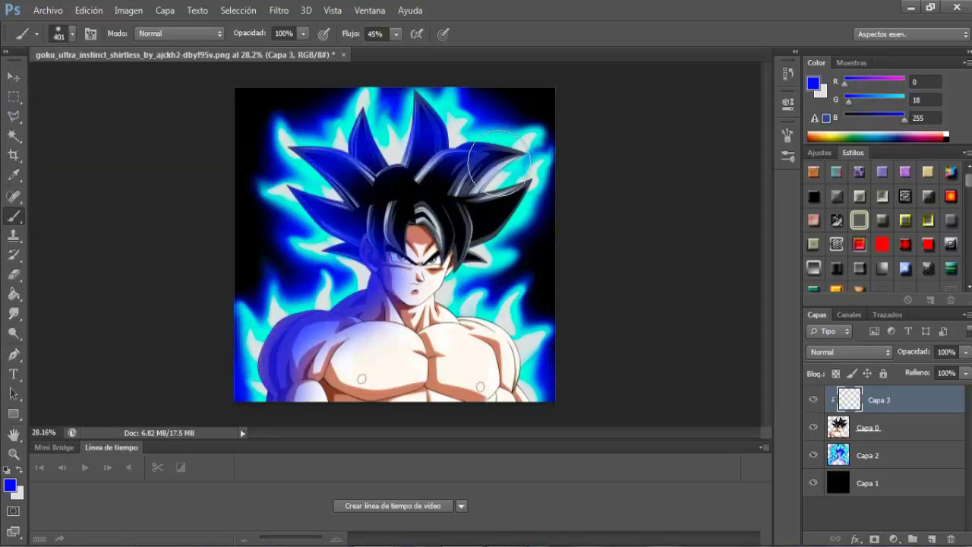
- Blend Capa 3 in Aclarar mode and paint a faint 12%-flow pass from hair to chest
{"action": "left_click", "coordinate": [882, 352]}
{"action": "left_click", "coordinate": [815, 116]}
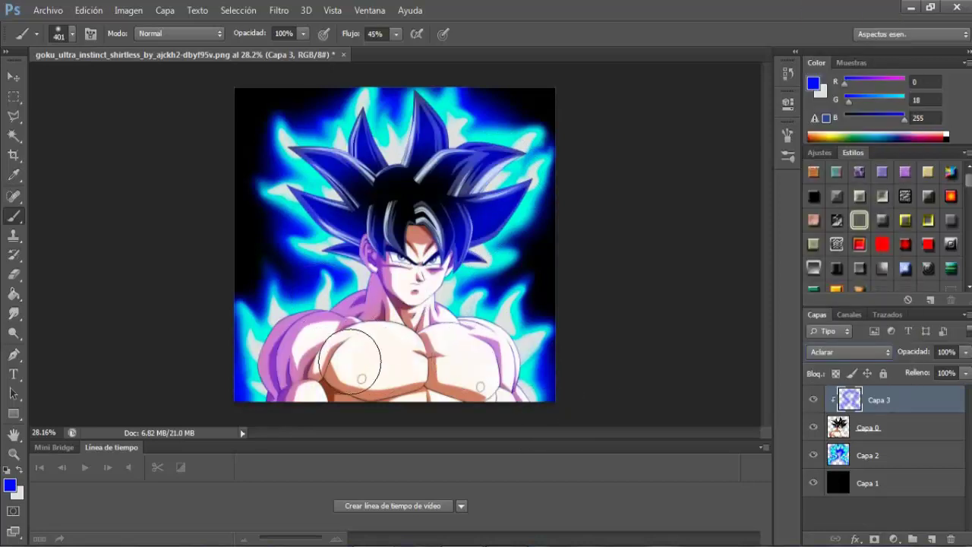
{"action": "left_click", "coordinate": [394, 34]}
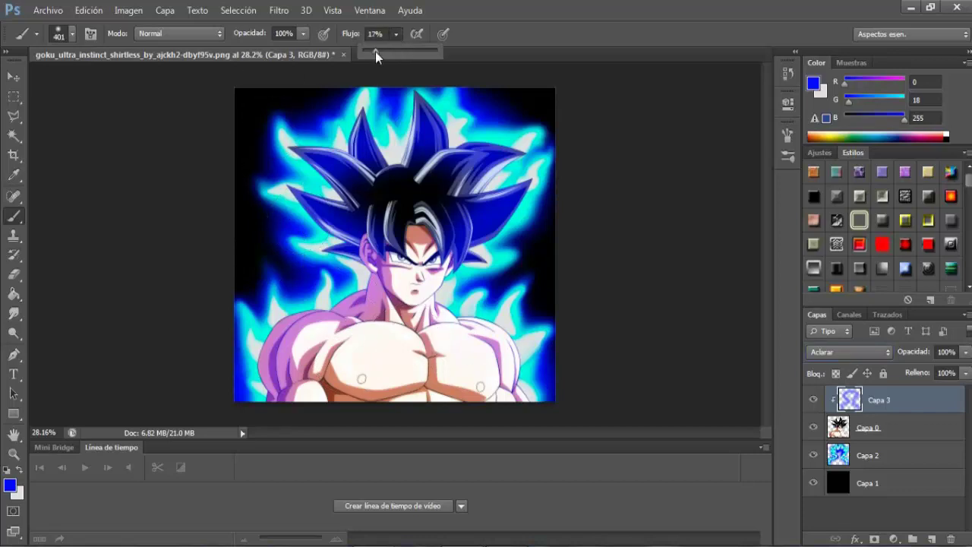
{"action": "left_click_drag", "start_coordinate": [369, 52], "coordinate": [372, 51]}
{"action": "left_click_drag", "start_coordinate": [387, 205], "coordinate": [397, 344]}
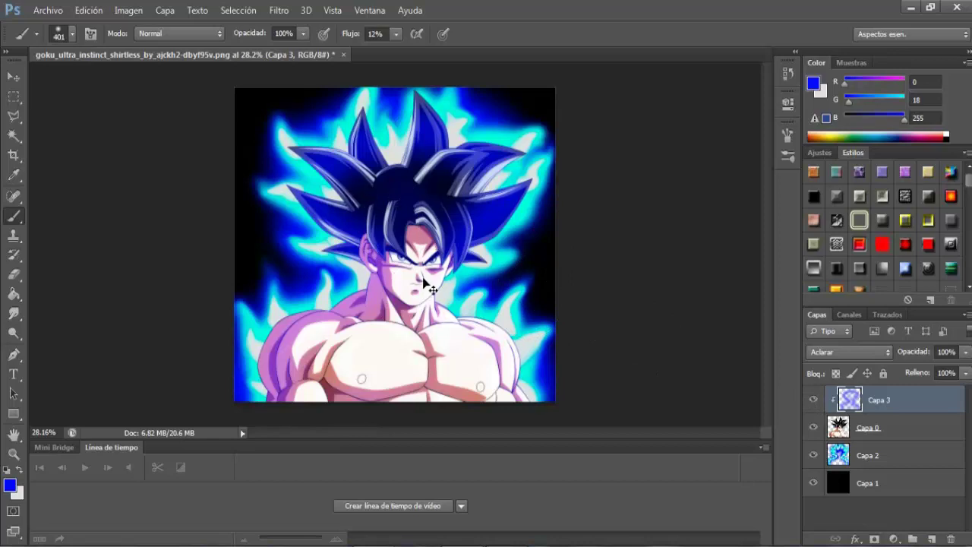
- Lower brush flow to 8%, brighten the chest faintly, and drop Capa 3 opacity to 70%
{"action": "left_click", "coordinate": [395, 34]}
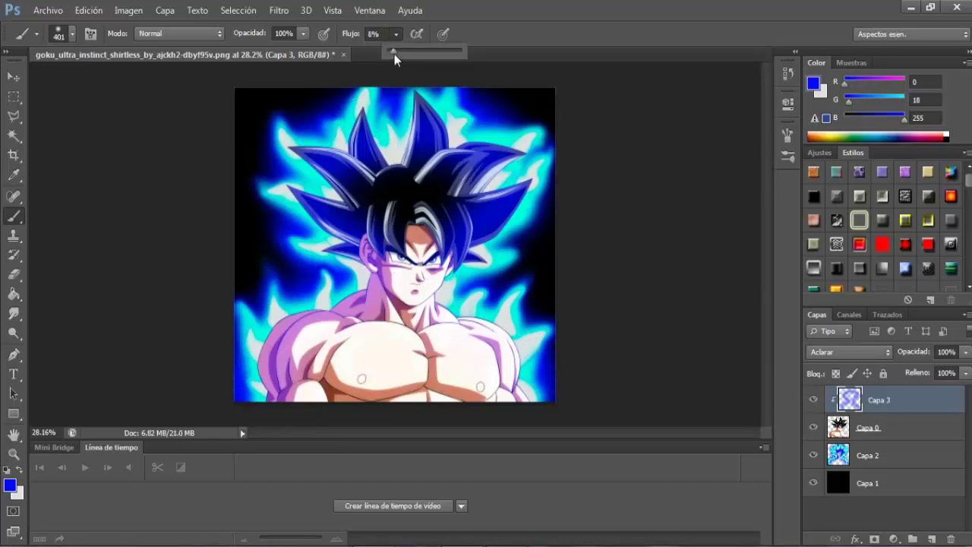
{"action": "left_click_drag", "start_coordinate": [392, 53], "coordinate": [393, 52]}
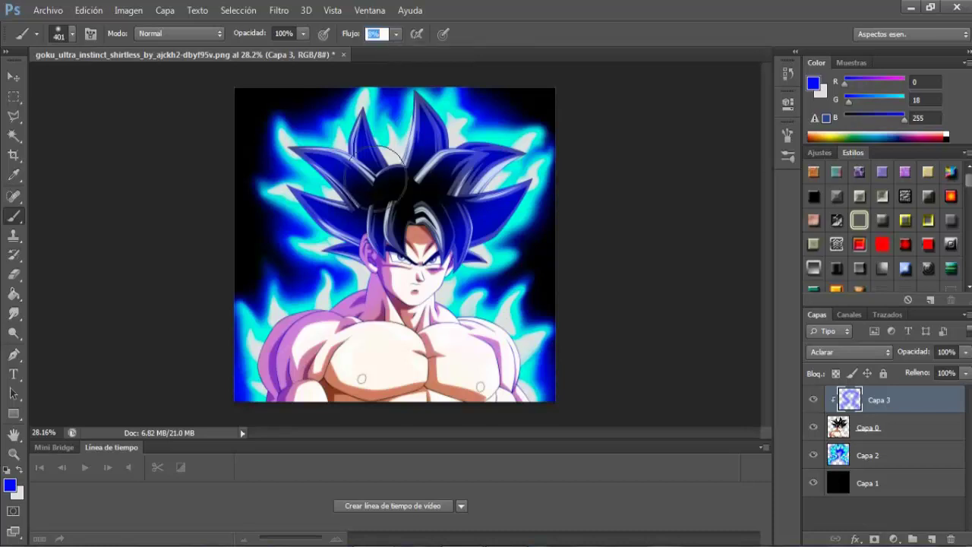
{"action": "left_click_drag", "start_coordinate": [422, 345], "coordinate": [412, 397]}
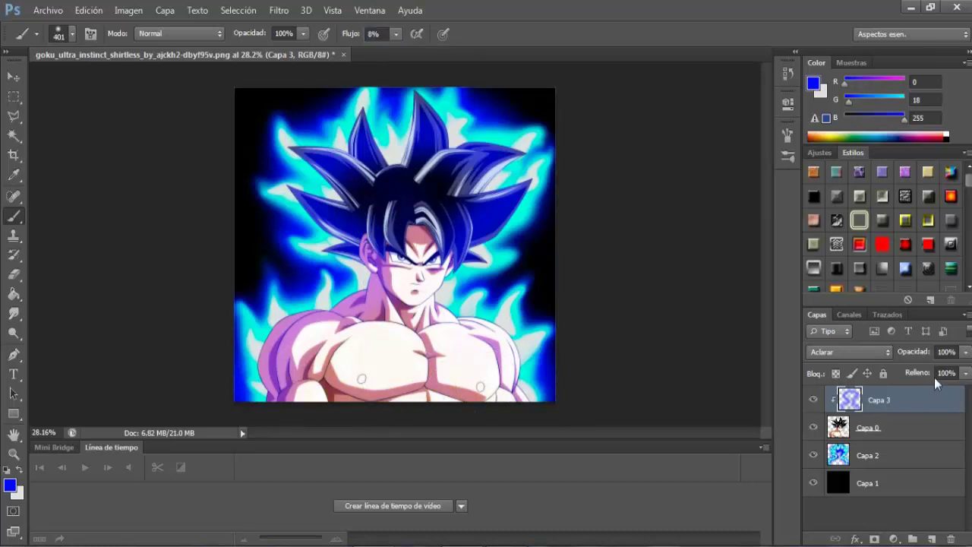
{"action": "left_click_drag", "start_coordinate": [965, 353], "coordinate": [946, 372]}
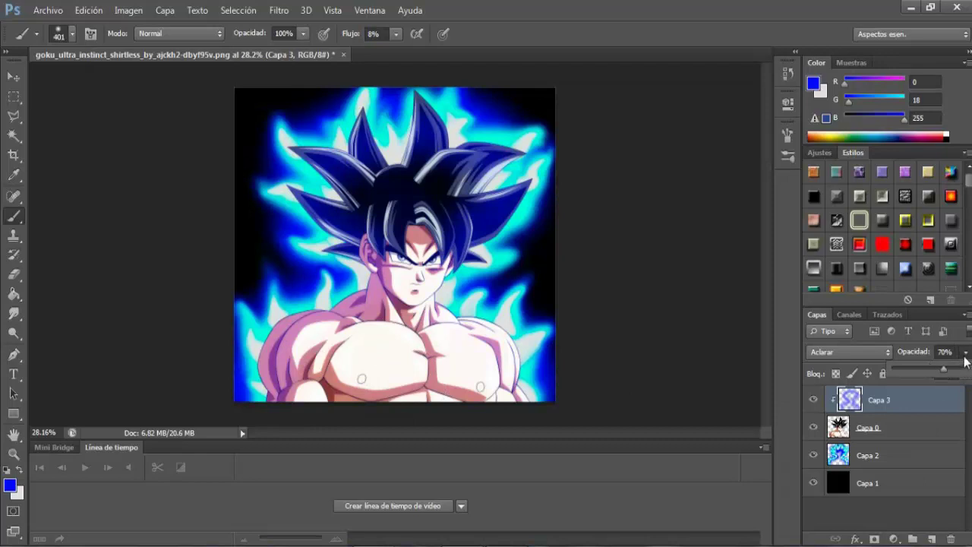
- Toggle Capa 3's visibility to compare the blue tint, leaving its fill unchanged
{"action": "left_click", "coordinate": [814, 399]}
{"action": "left_click", "coordinate": [816, 400]}
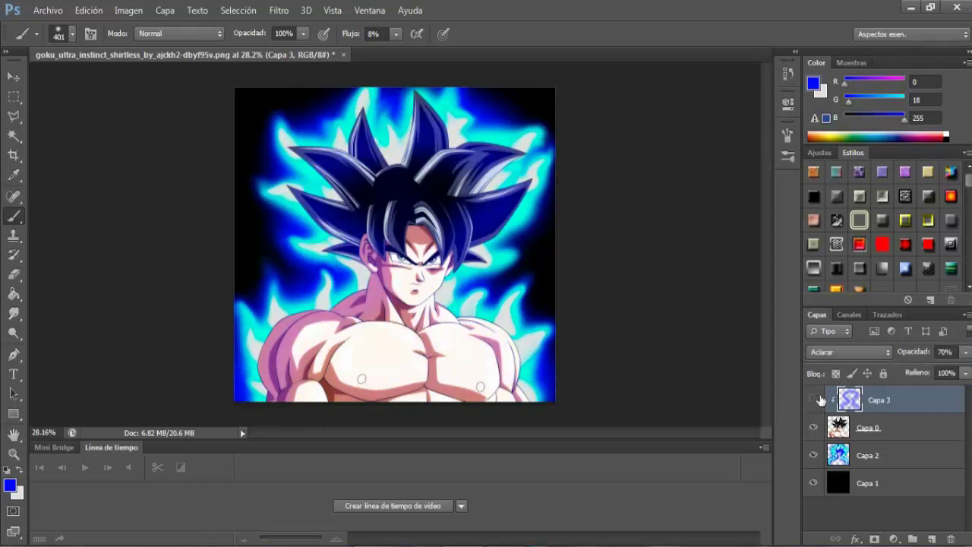
{"action": "left_click", "coordinate": [816, 399]}
{"action": "left_click", "coordinate": [815, 400]}
{"action": "left_click", "coordinate": [816, 400]}
{"action": "left_click", "coordinate": [815, 400]}
{"action": "left_click", "coordinate": [816, 399]}
{"action": "left_click", "coordinate": [816, 398]}
{"action": "left_click", "coordinate": [962, 374]}
{"action": "left_click", "coordinate": [952, 396]}
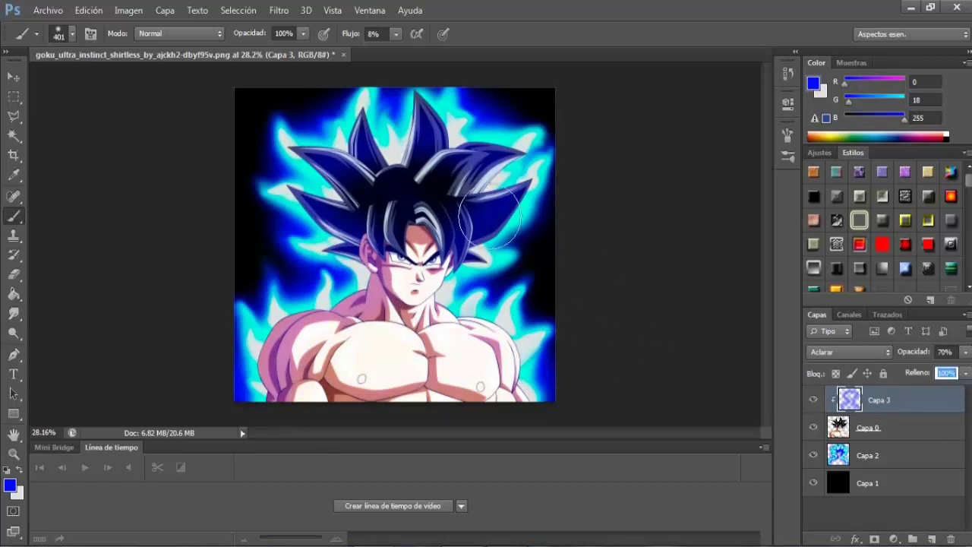
- Add a new empty layer above Capa 3 and name it Bolitas
{"action": "left_click", "coordinate": [932, 538]}
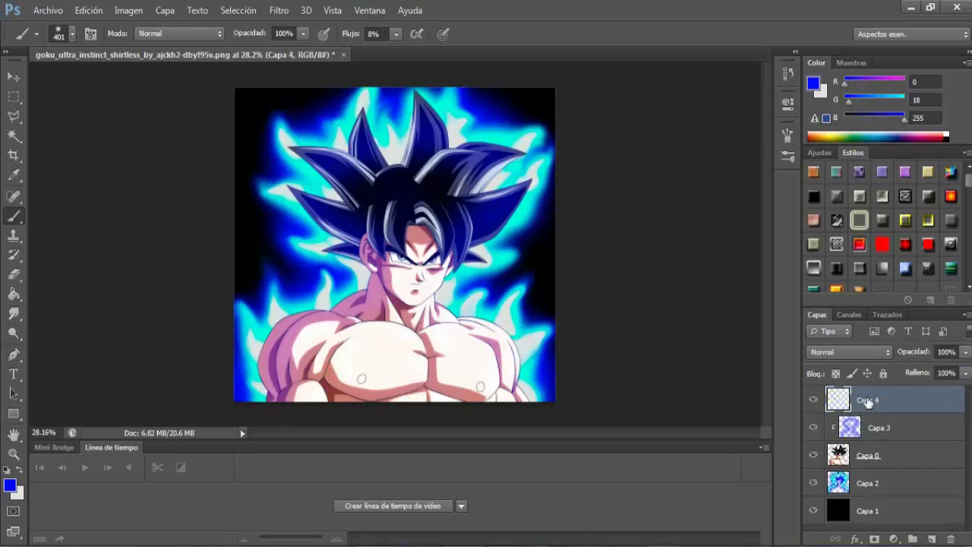
{"action": "double_click", "coordinate": [873, 399]}
{"action": "type", "text": "Bolitas"}
{"action": "key", "text": "Return"}
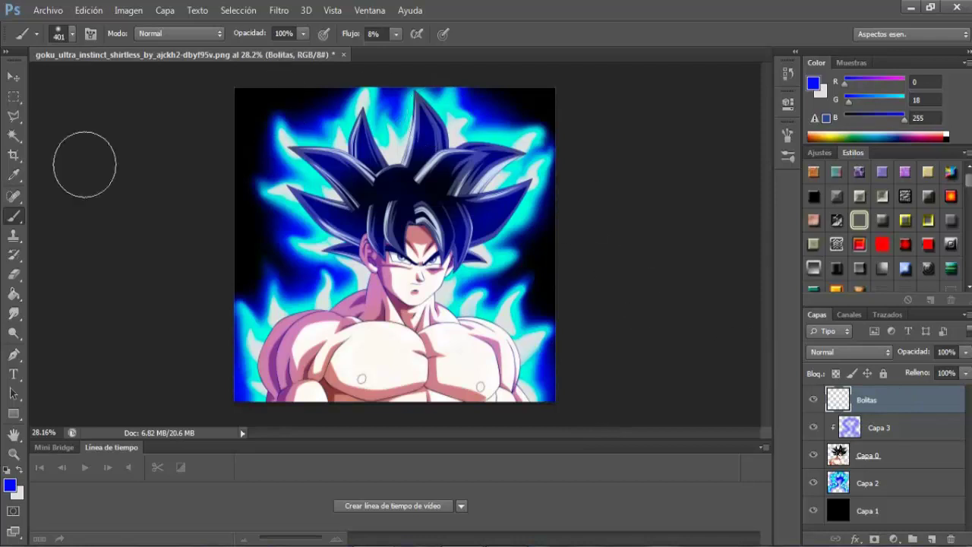
- Set the brush to a 15 px hard round tip
{"action": "right_click", "coordinate": [14, 219]}
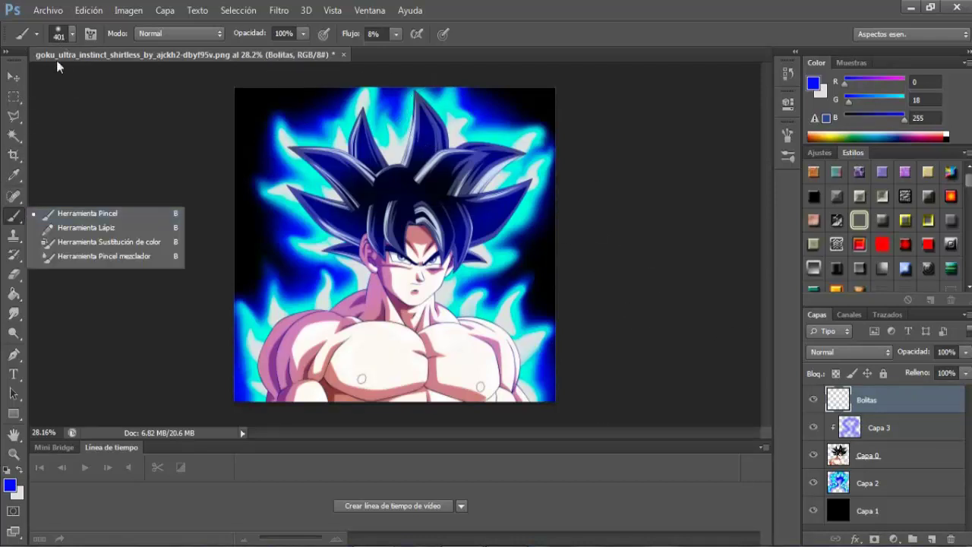
{"action": "left_click", "coordinate": [73, 34]}
{"action": "left_click_drag", "start_coordinate": [69, 76], "coordinate": [34, 80]}
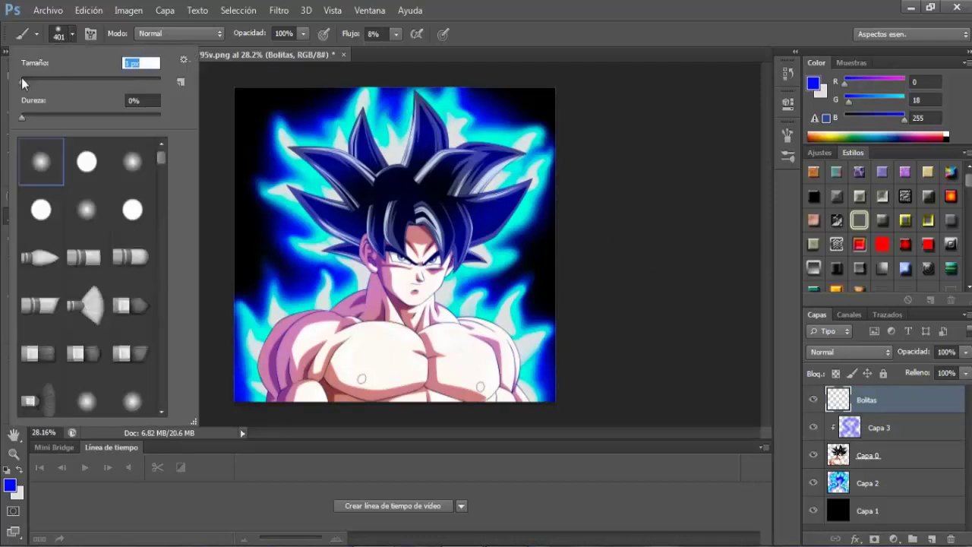
{"action": "type", "text": "15"}
{"action": "left_click", "coordinate": [86, 159]}
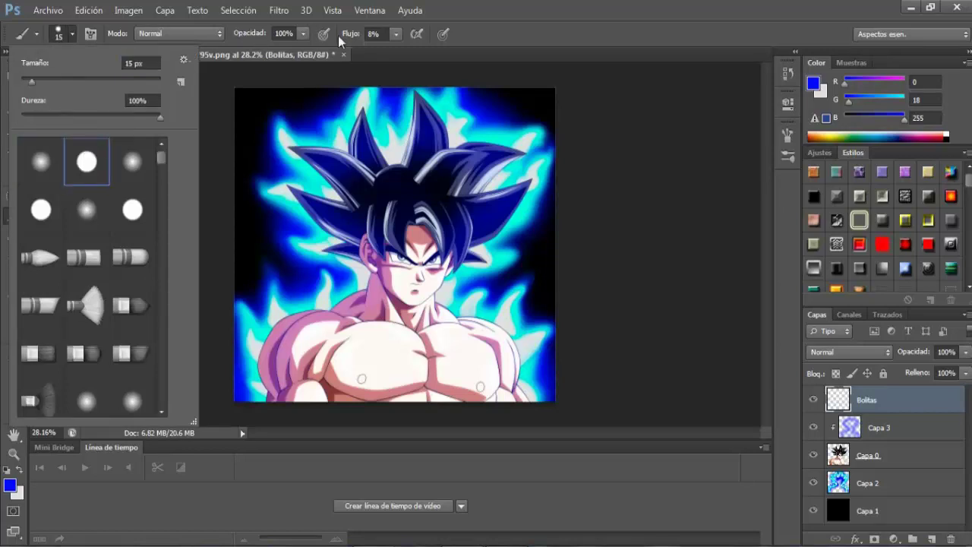
{"action": "left_click", "coordinate": [396, 35]}
{"action": "left_click", "coordinate": [396, 35]}
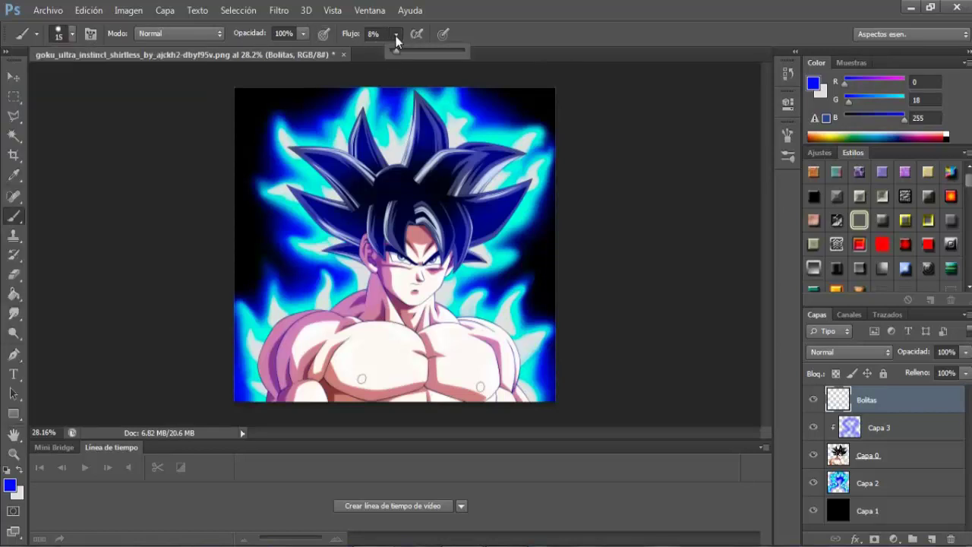
- Make white the foreground and paint two dots on the dark hair, the second at 12 px
{"action": "left_click", "coordinate": [22, 469]}
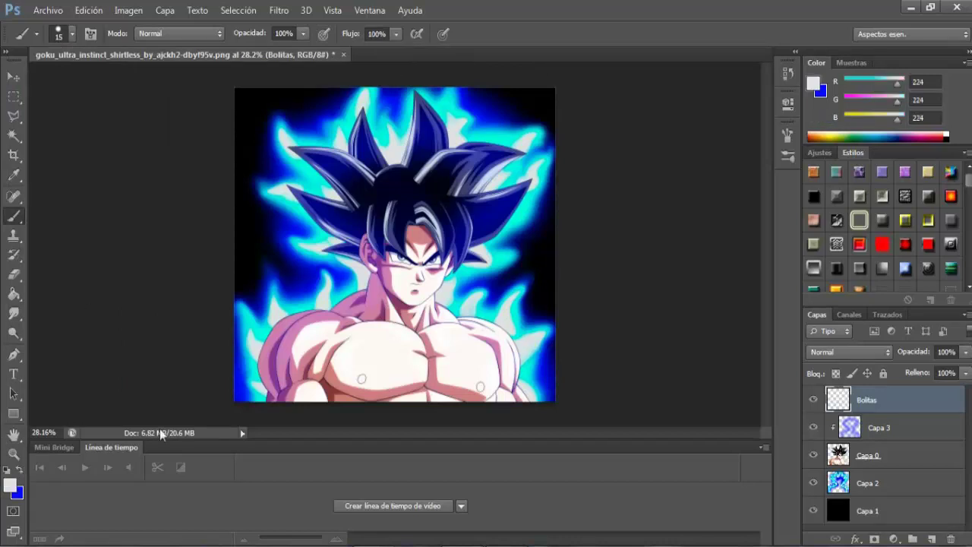
{"action": "scroll", "coordinate": [404, 186], "scroll_direction": "up", "scroll_amount": 2}
{"action": "scroll", "coordinate": [405, 186], "scroll_direction": "up", "scroll_amount": 2}
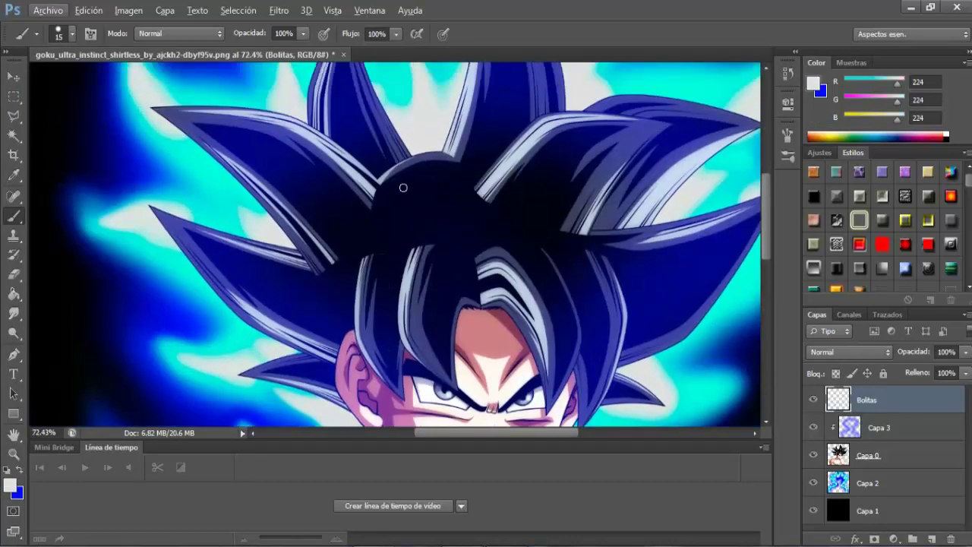
{"action": "scroll", "coordinate": [406, 184], "scroll_direction": "up", "scroll_amount": 3}
{"action": "scroll", "coordinate": [408, 183], "scroll_direction": "up", "scroll_amount": 2}
{"action": "left_click", "coordinate": [420, 185]}
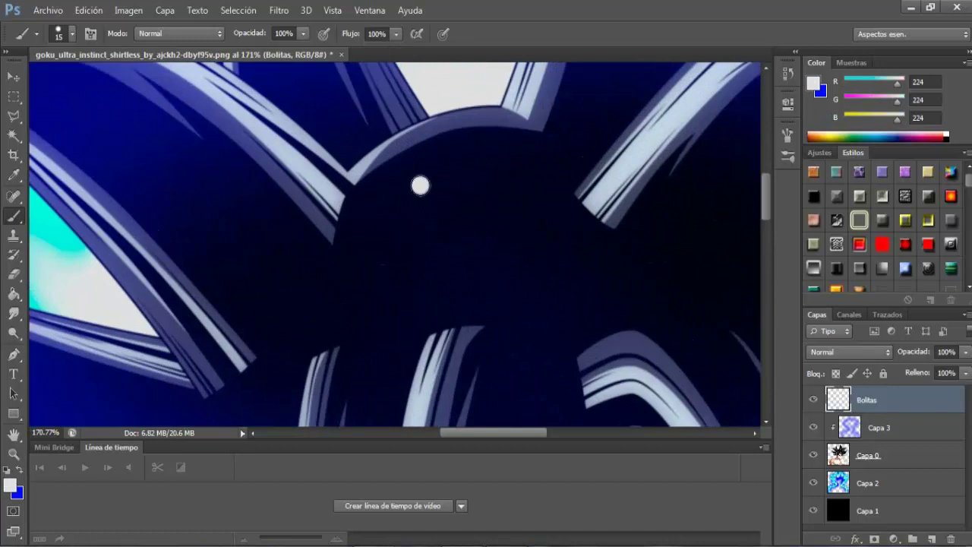
{"action": "left_click", "coordinate": [73, 33]}
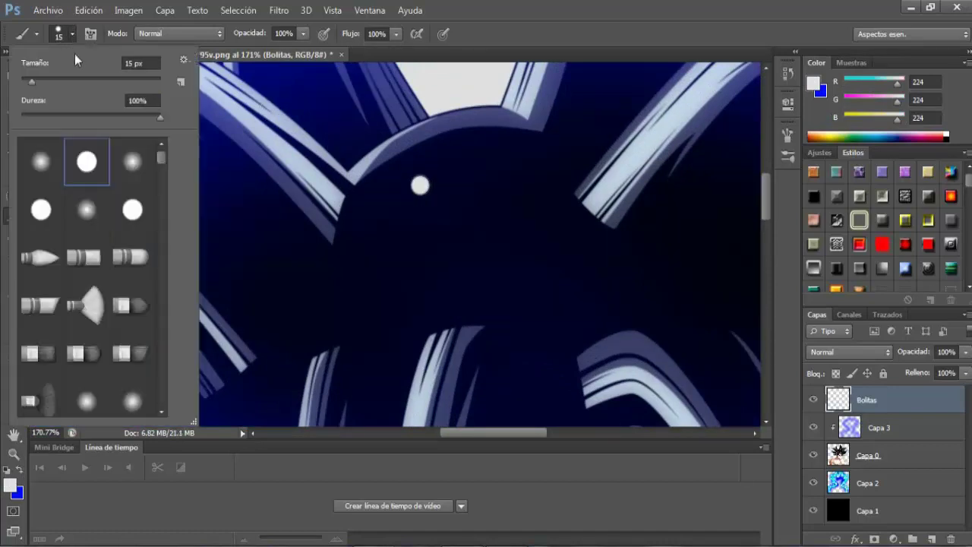
{"action": "left_click_drag", "start_coordinate": [137, 64], "coordinate": [100, 67]}
{"action": "type", "text": "12"}
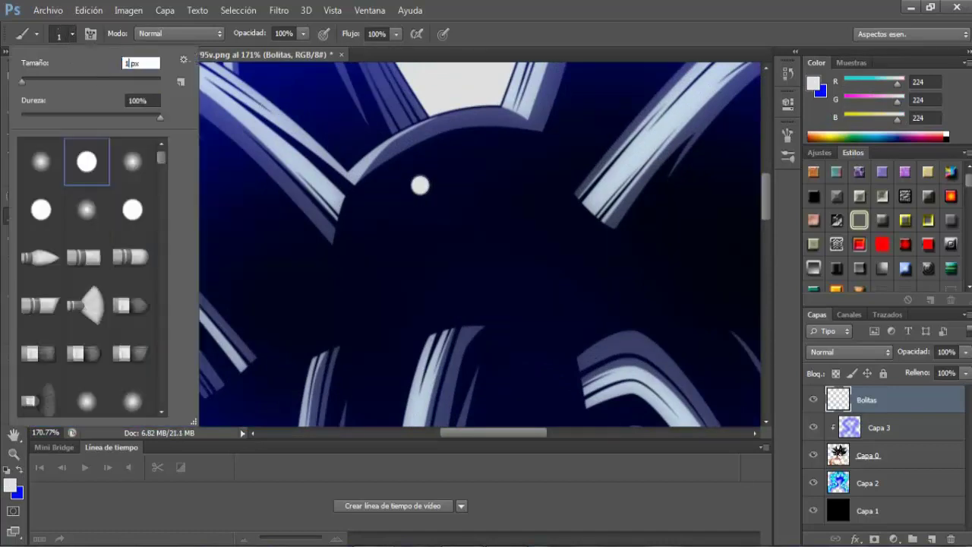
{"action": "left_click", "coordinate": [423, 206]}
- Continue the trail with 9 px and 6 px dots, then set the brush to 3 px
{"action": "right_click", "coordinate": [384, 220]}
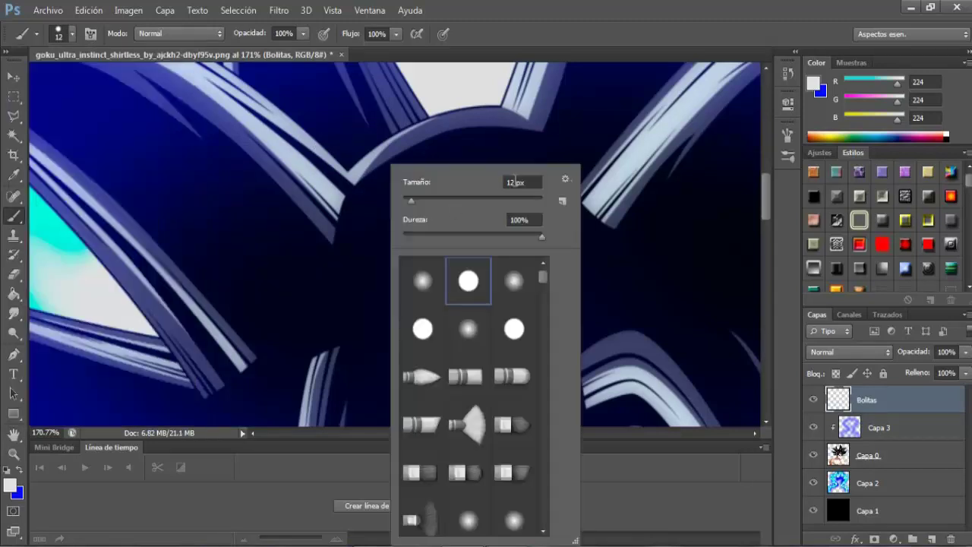
{"action": "double_click", "coordinate": [513, 183]}
{"action": "type", "text": "89"}
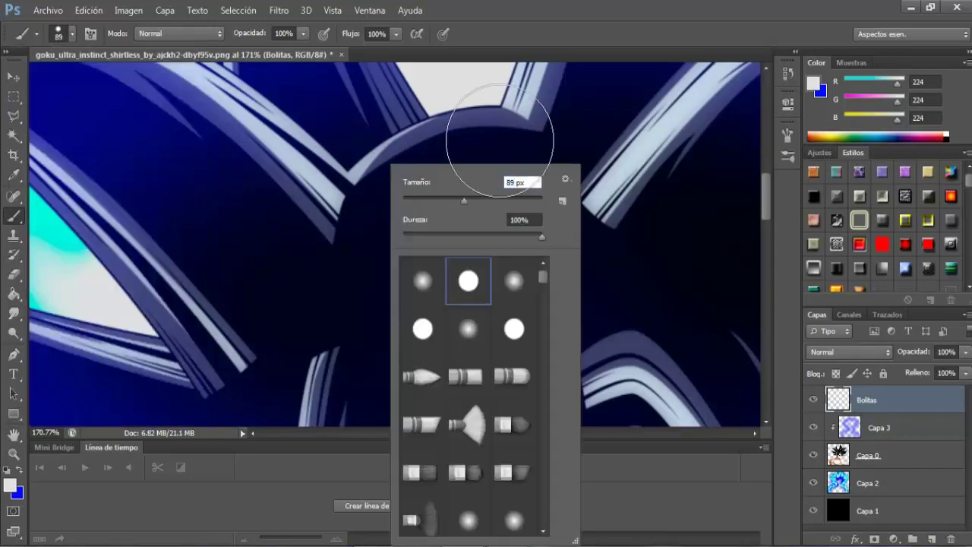
{"action": "key", "text": "BackSpace"}
{"action": "key", "text": "Return"}
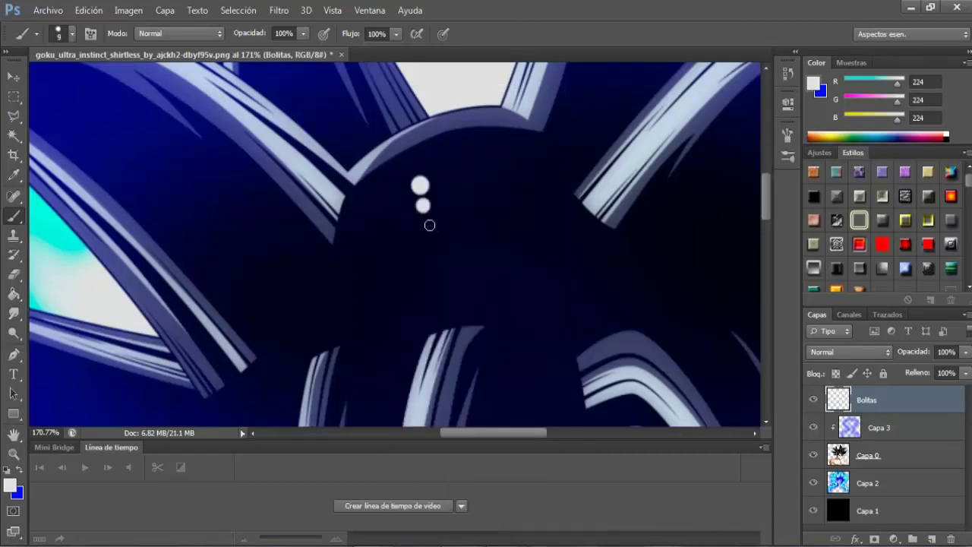
{"action": "left_click", "coordinate": [428, 224]}
{"action": "key", "text": "ctrl+z"}
{"action": "left_click", "coordinate": [427, 222]}
{"action": "right_click", "coordinate": [428, 221]}
{"action": "type", "text": "6"}
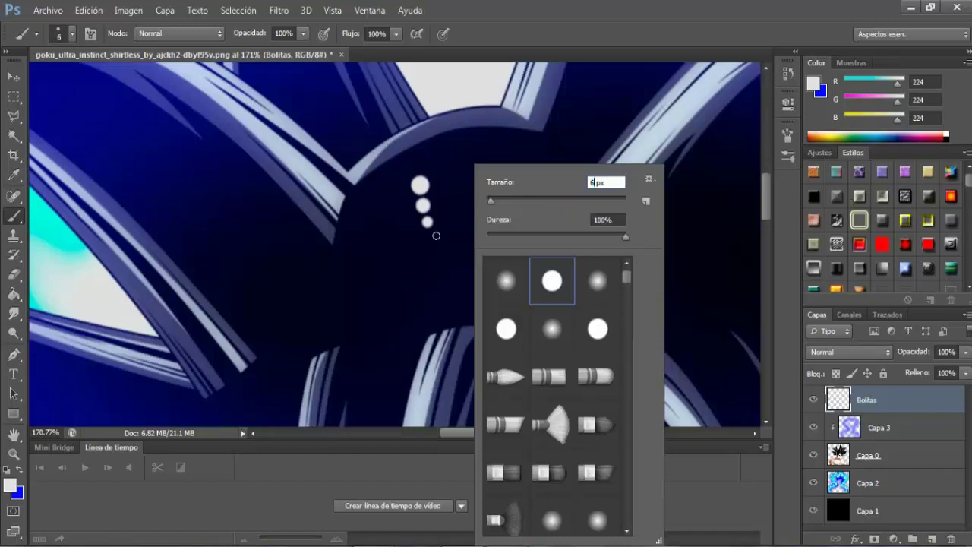
{"action": "left_click", "coordinate": [431, 233]}
{"action": "right_click", "coordinate": [456, 232]}
{"action": "type", "text": "3"}
{"action": "key", "text": "Return"}
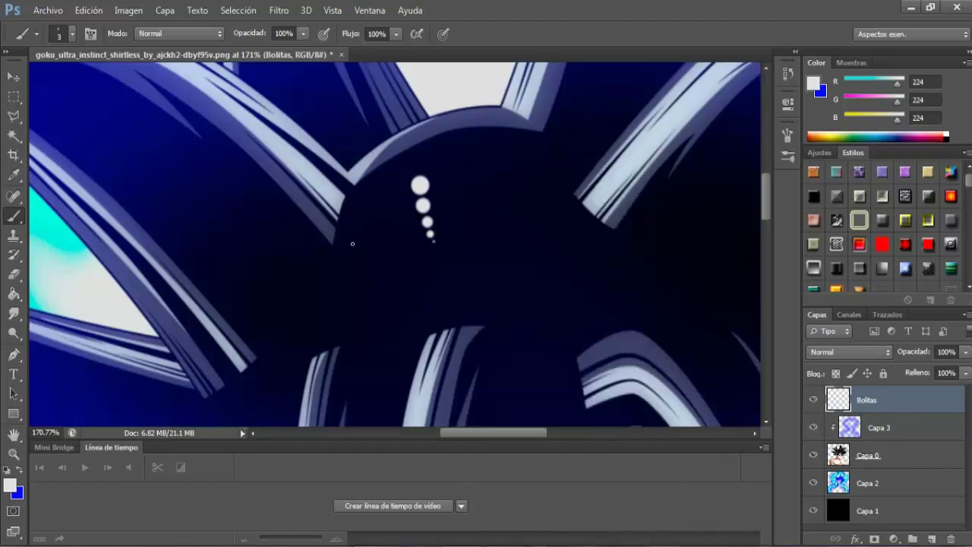
- Restart the trail with a 12 px dot and a second dot just below it
{"action": "left_click", "coordinate": [14, 174]}
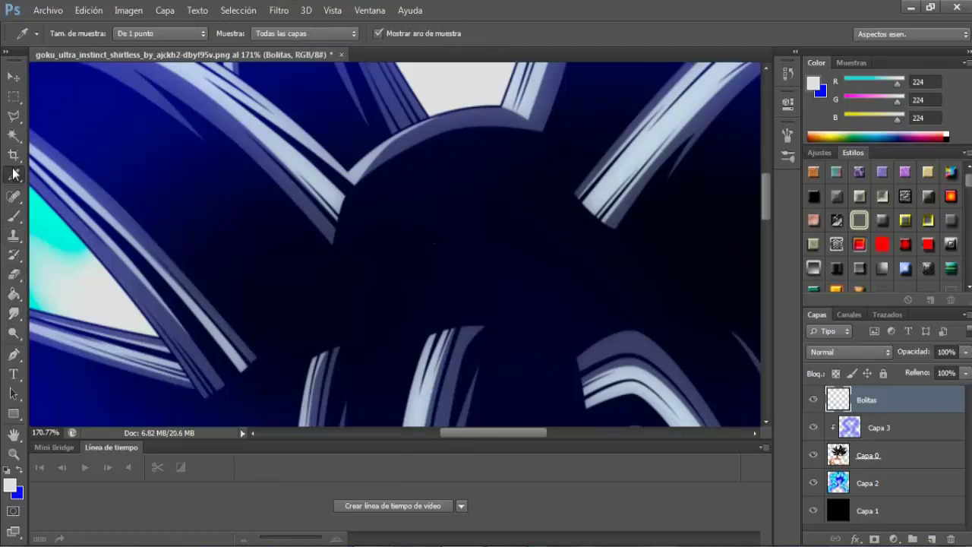
{"action": "left_click", "coordinate": [14, 215]}
{"action": "right_click", "coordinate": [338, 167]}
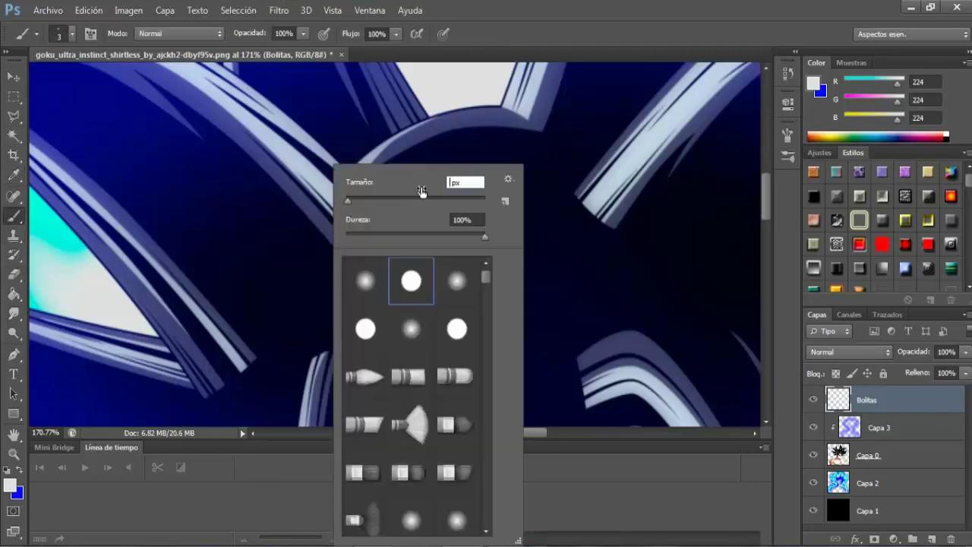
{"action": "type", "text": "12"}
{"action": "key", "text": "Return"}
{"action": "left_click", "coordinate": [409, 184]}
{"action": "right_click", "coordinate": [421, 170]}
{"action": "key", "text": "Return"}
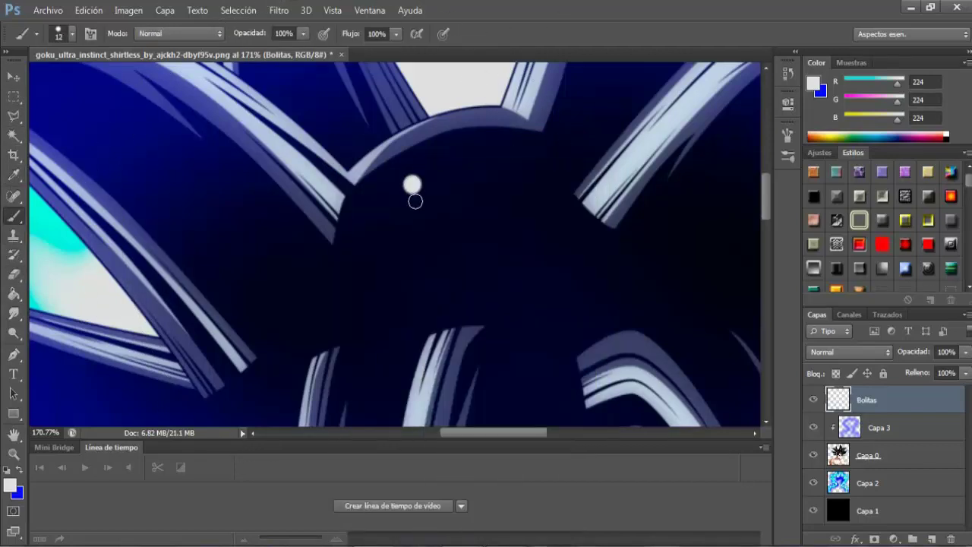
{"action": "left_click", "coordinate": [416, 204]}
{"action": "right_click", "coordinate": [461, 215]}
{"action": "key", "text": "Return"}
- Finish the trail with smaller dots, stepping the brush down through 9, 6 and 3 px
{"action": "right_click", "coordinate": [465, 196]}
{"action": "type", "text": "9"}
{"action": "key", "text": "Return"}
{"action": "right_click", "coordinate": [422, 220]}
{"action": "type", "text": "6"}
{"action": "key", "text": "Return"}
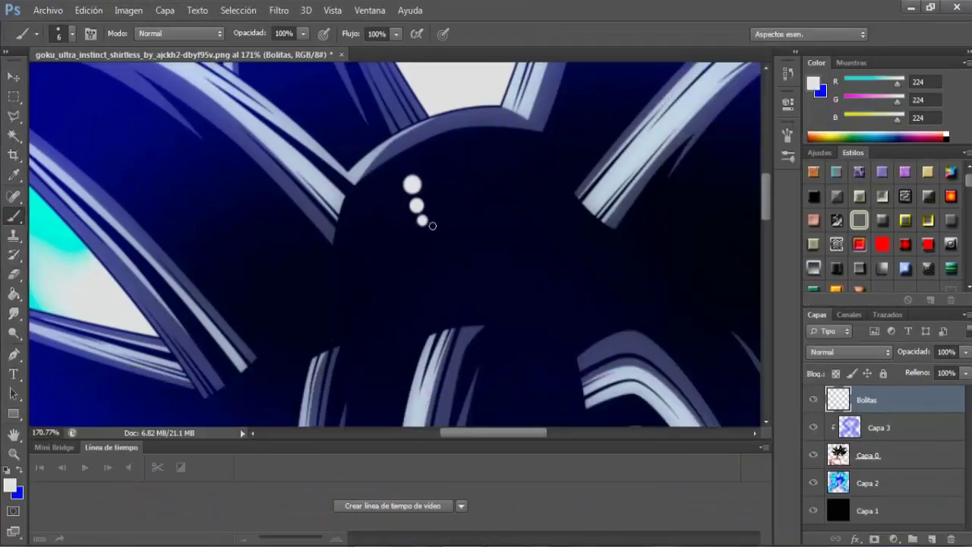
{"action": "left_click", "coordinate": [429, 232]}
{"action": "right_click", "coordinate": [429, 231]}
{"action": "type", "text": "3"}
{"action": "key", "text": "Return"}
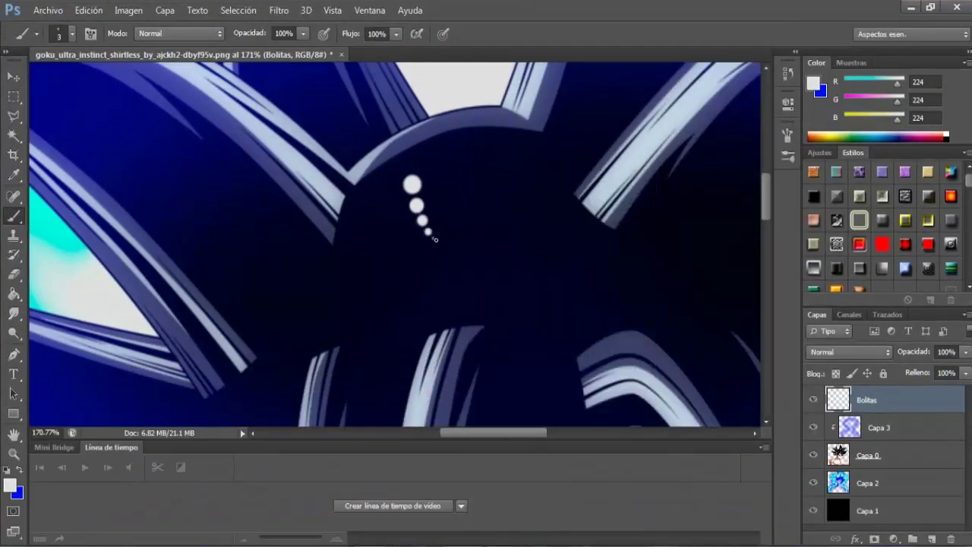
{"action": "left_click", "coordinate": [13, 97]}
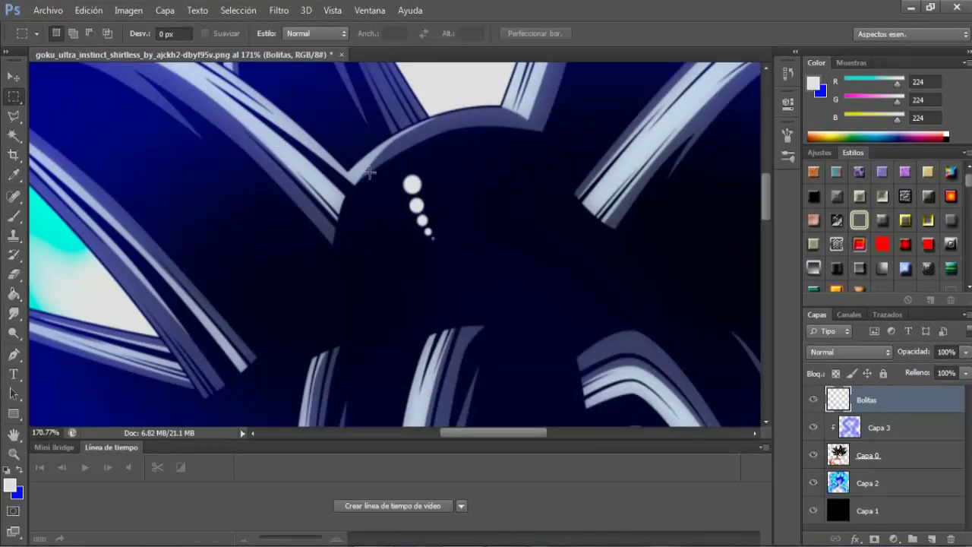
- Select the dot trail with a rectangle and move it onto the hair
{"action": "left_click_drag", "start_coordinate": [433, 218], "coordinate": [460, 263]}
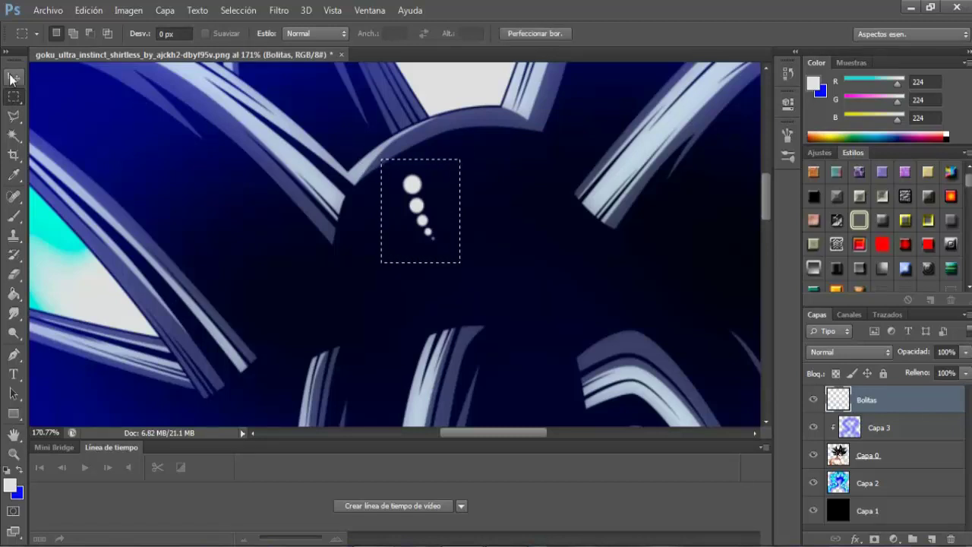
{"action": "left_click", "coordinate": [11, 78]}
{"action": "mouse_move", "coordinate": [425, 216]}
{"action": "left_mouse_down"}
{"action": "mouse_move", "coordinate": [516, 207]}
{"action": "mouse_move", "coordinate": [436, 191]}
{"action": "mouse_move", "coordinate": [429, 206]}
{"action": "left_mouse_up"}
{"action": "left_click", "coordinate": [426, 198]}
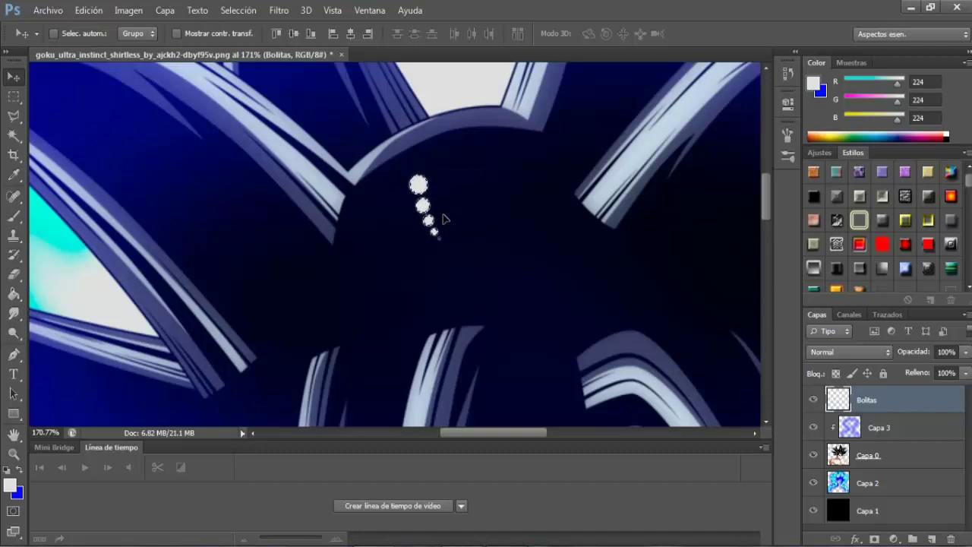
{"action": "scroll", "coordinate": [446, 243], "scroll_direction": "down", "scroll_amount": 5}
{"action": "scroll", "coordinate": [445, 243], "scroll_direction": "down", "scroll_amount": 3}
{"action": "scroll", "coordinate": [433, 232], "scroll_direction": "down", "scroll_amount": 2}
{"action": "scroll", "coordinate": [414, 220], "scroll_direction": "down", "scroll_amount": 2}
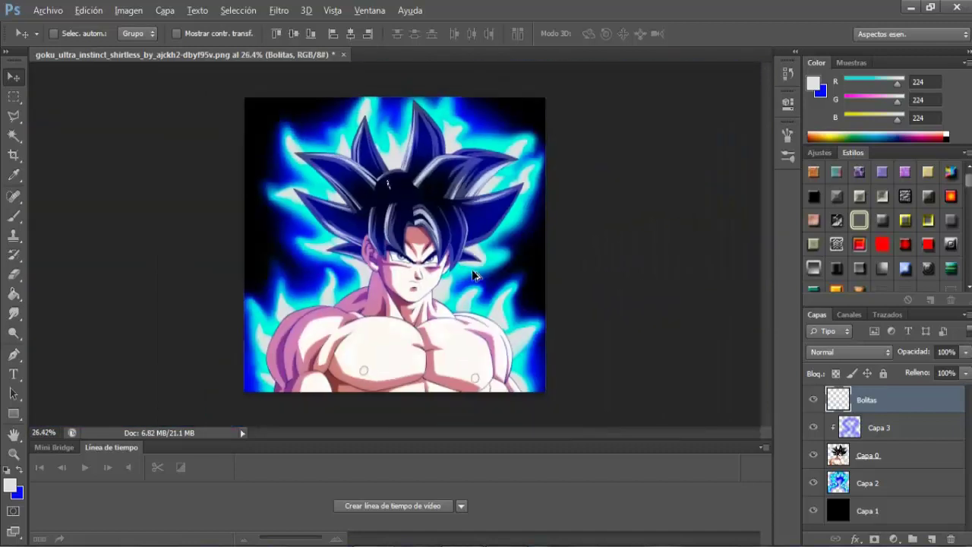
{"action": "scroll", "coordinate": [443, 199], "scroll_direction": "up", "scroll_amount": 1}
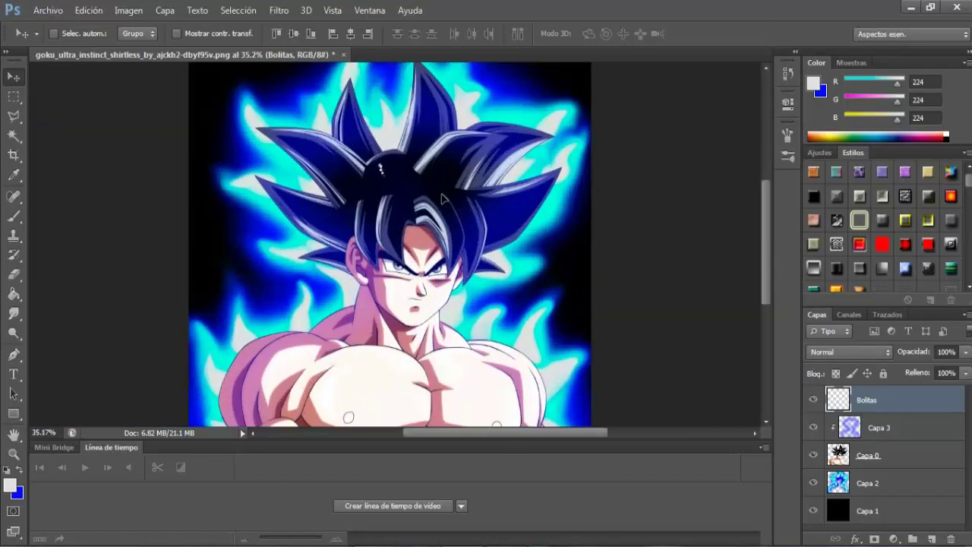
- Scale the dot trail up and narrow it with Free Transform
{"action": "key", "text": "ctrl+t"}
{"action": "scroll", "coordinate": [389, 168], "scroll_direction": "up", "scroll_amount": 2}
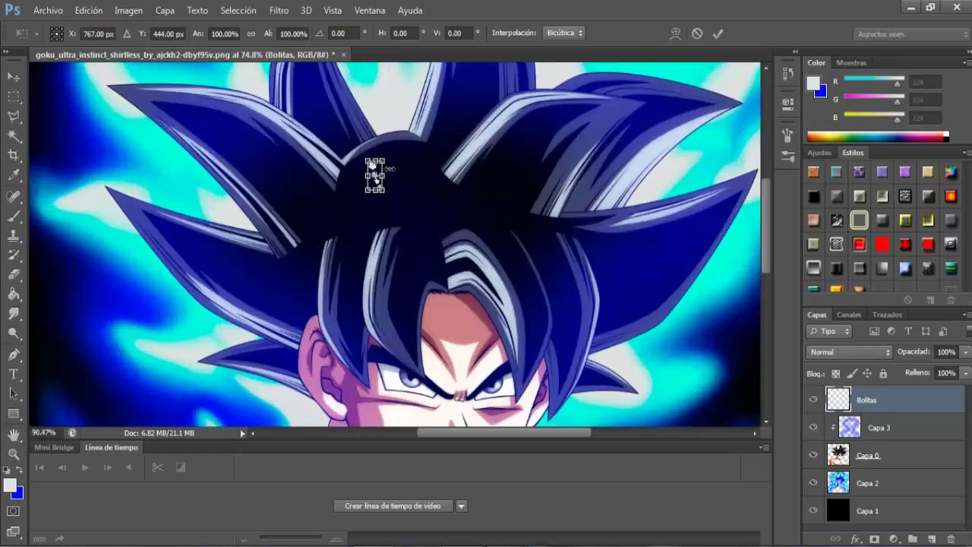
{"action": "scroll", "coordinate": [390, 173], "scroll_direction": "up", "scroll_amount": 3}
{"action": "left_click_drag", "start_coordinate": [381, 157], "coordinate": [418, 91]}
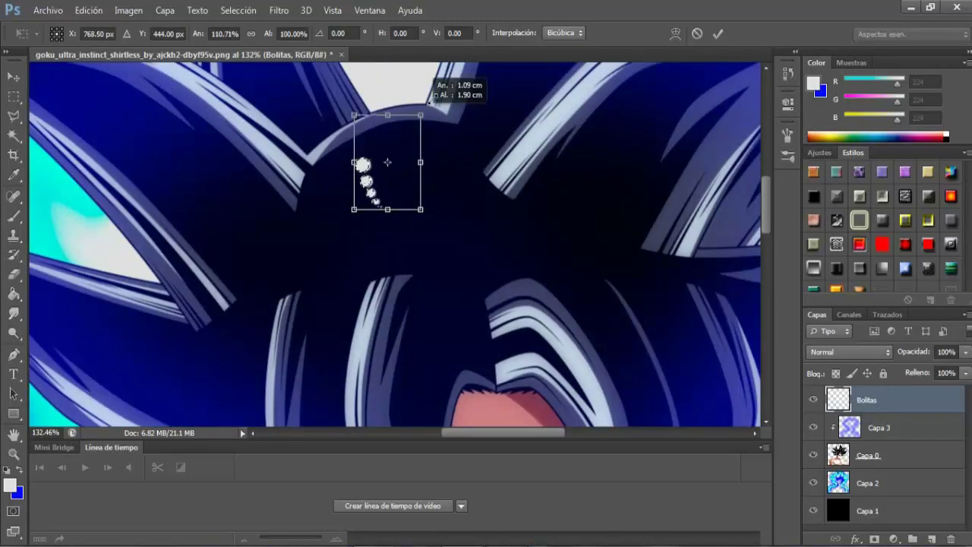
{"action": "scroll", "coordinate": [439, 162], "scroll_direction": "down", "scroll_amount": 3}
{"action": "scroll", "coordinate": [439, 161], "scroll_direction": "down", "scroll_amount": 2}
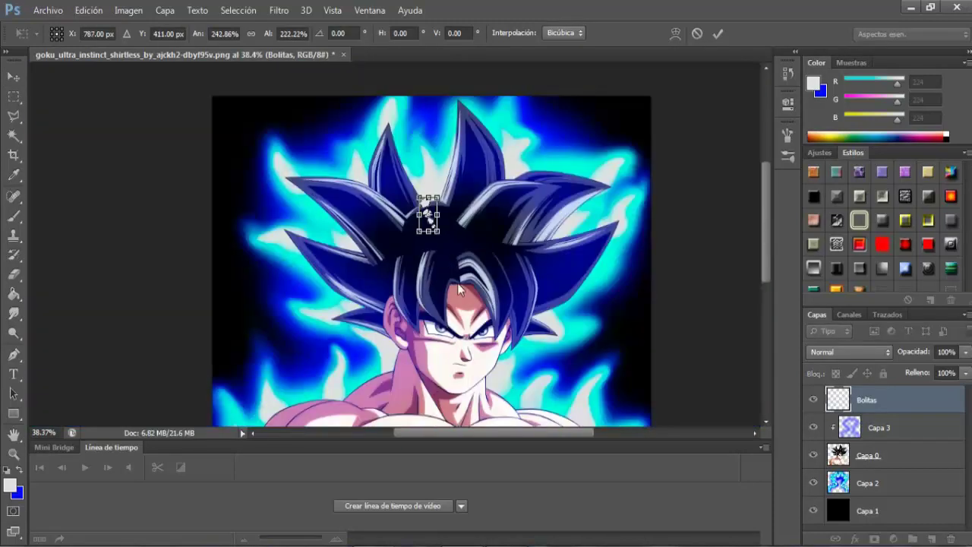
{"action": "left_click_drag", "start_coordinate": [763, 196], "coordinate": [763, 230]}
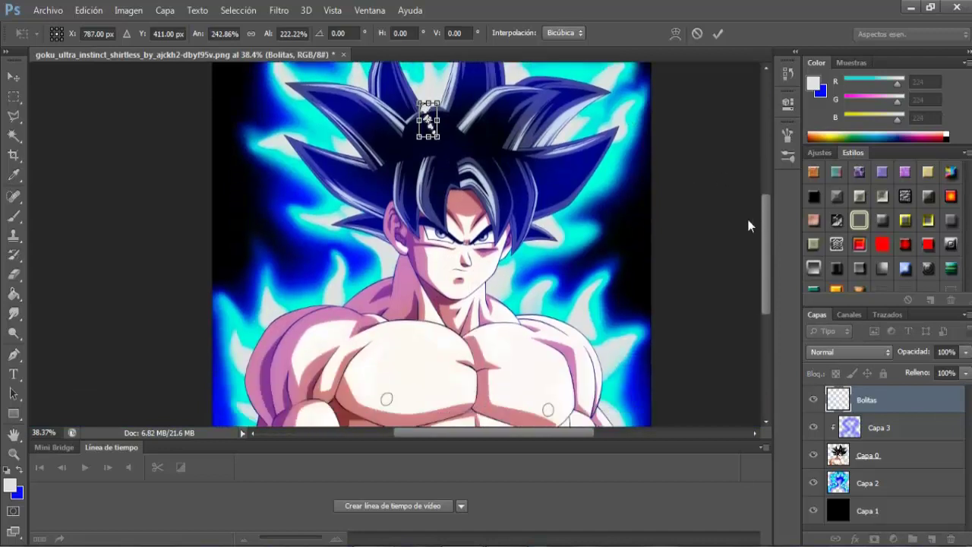
{"action": "left_click_drag", "start_coordinate": [429, 117], "coordinate": [426, 120]}
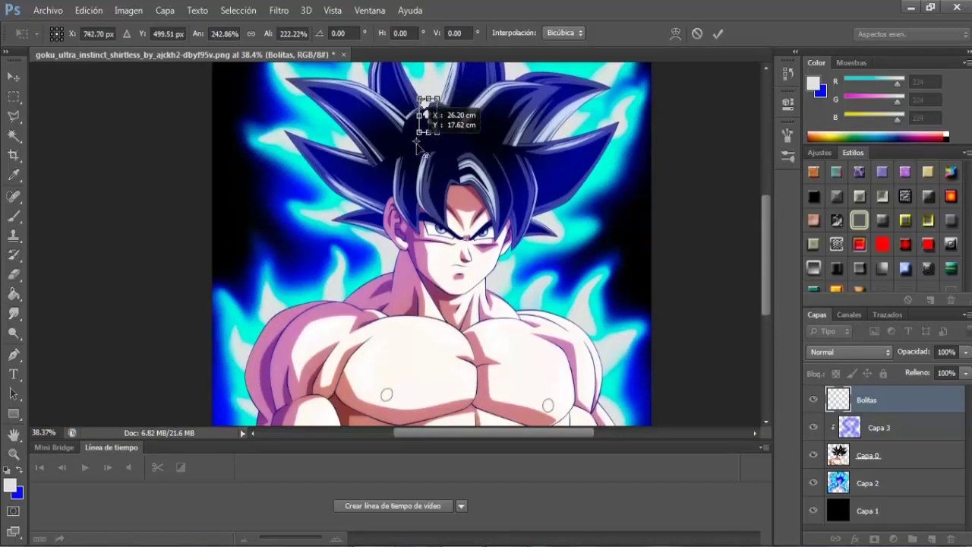
{"action": "key", "text": "Return"}
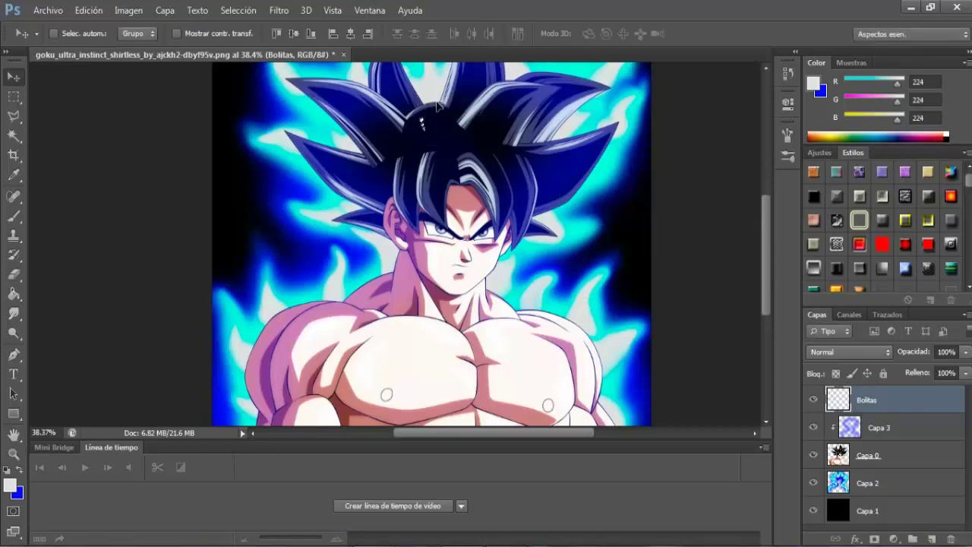
- Enlarge the dot trail further with a second Free Transform
{"action": "scroll", "coordinate": [434, 91], "scroll_direction": "up", "scroll_amount": 5}
{"action": "key", "text": "ctrl+t"}
{"action": "left_click_drag", "start_coordinate": [445, 127], "coordinate": [416, 219]}
{"action": "scroll", "coordinate": [416, 218], "scroll_direction": "down", "scroll_amount": 6}
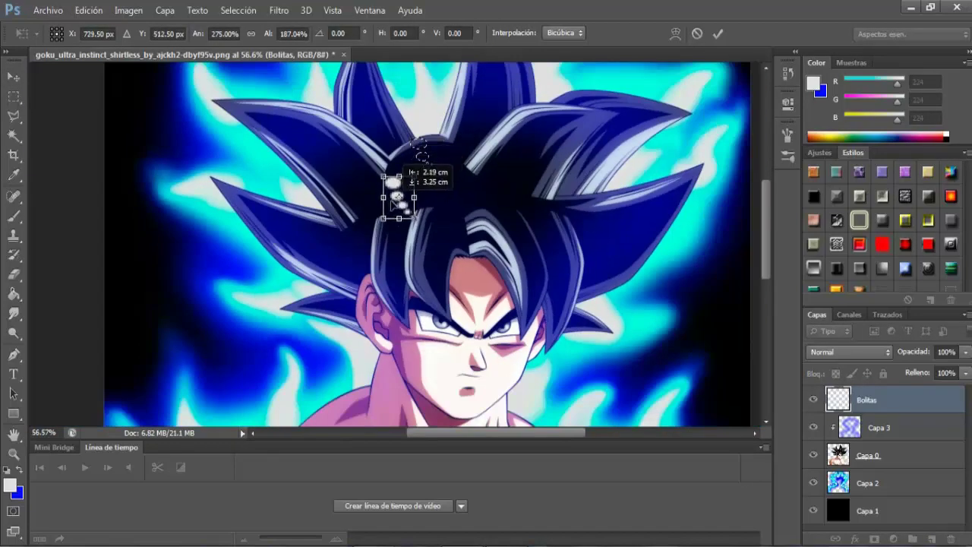
{"action": "key", "text": "Return"}
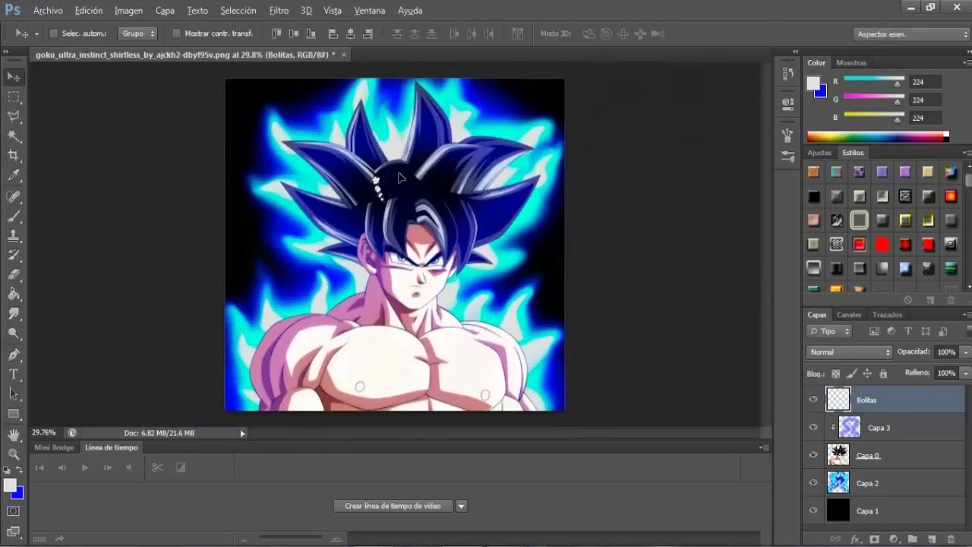
{"action": "scroll", "coordinate": [392, 175], "scroll_direction": "up", "scroll_amount": 2}
{"action": "scroll", "coordinate": [392, 175], "scroll_direction": "down", "scroll_amount": 1}
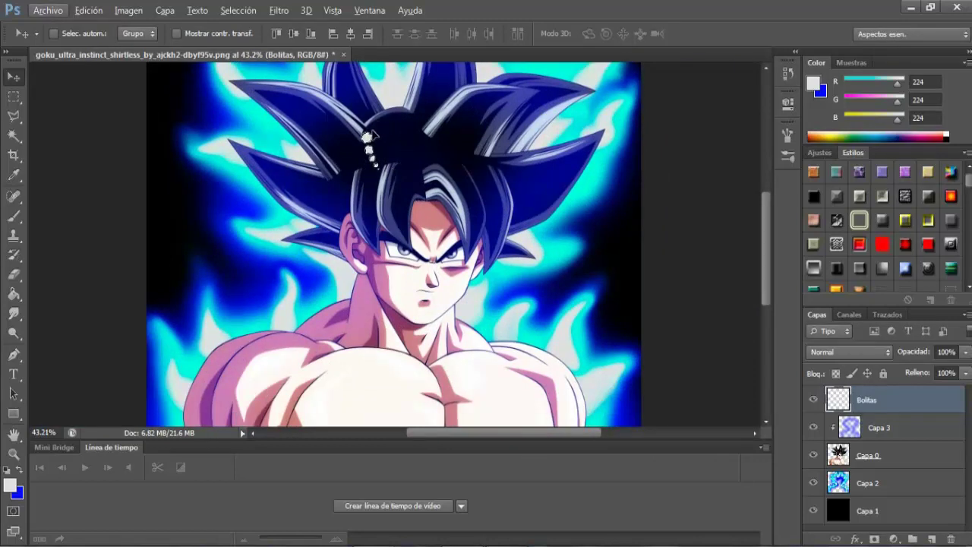
- Alt-drag copies of the dots onto the left hair spike, ear and left shoulder
{"action": "key", "text": "alt"}
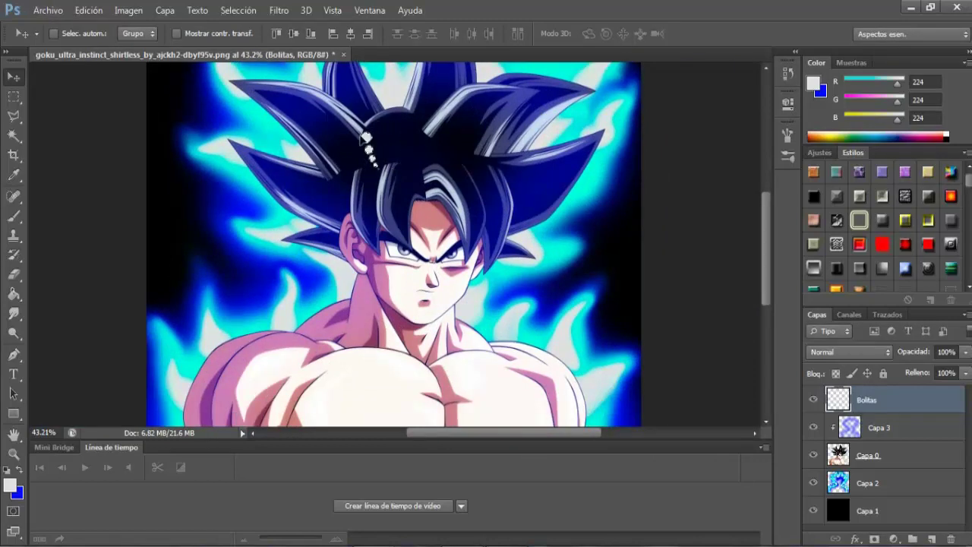
{"action": "mouse_move", "coordinate": [366, 138]}
{"action": "left_mouse_down"}
{"action": "mouse_move", "coordinate": [319, 123]}
{"action": "mouse_move", "coordinate": [342, 199]}
{"action": "left_mouse_up"}
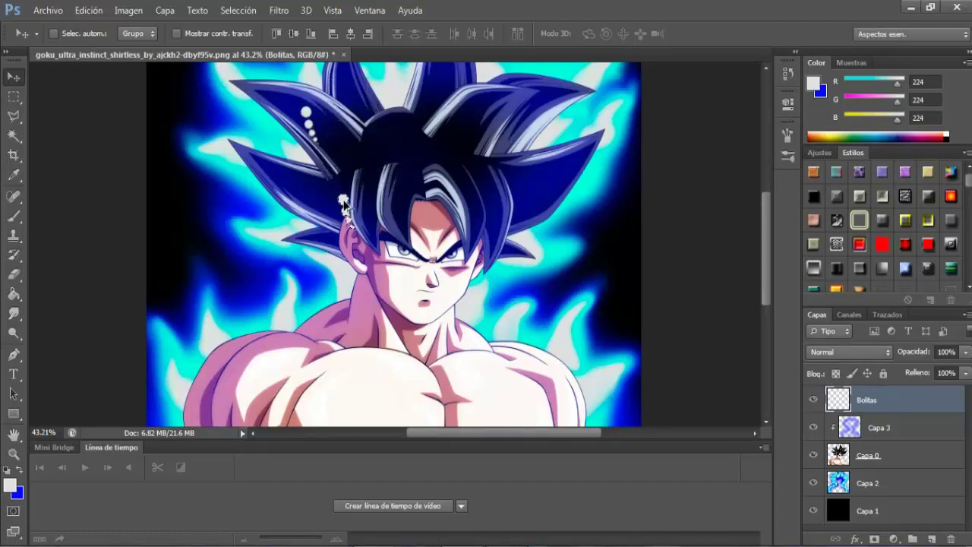
{"action": "left_click_drag", "start_coordinate": [342, 201], "coordinate": [270, 343]}
{"action": "scroll", "coordinate": [338, 316], "scroll_direction": "down", "scroll_amount": 3, "text": "alt"}
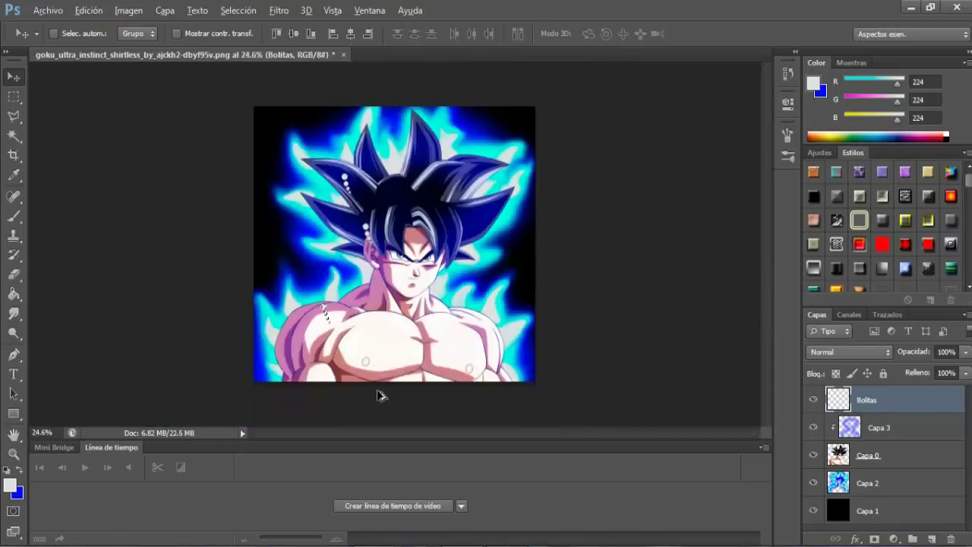
{"action": "scroll", "coordinate": [369, 380], "scroll_direction": "up", "scroll_amount": 2, "text": "alt"}
{"action": "left_click_drag", "start_coordinate": [303, 319], "coordinate": [317, 384]}
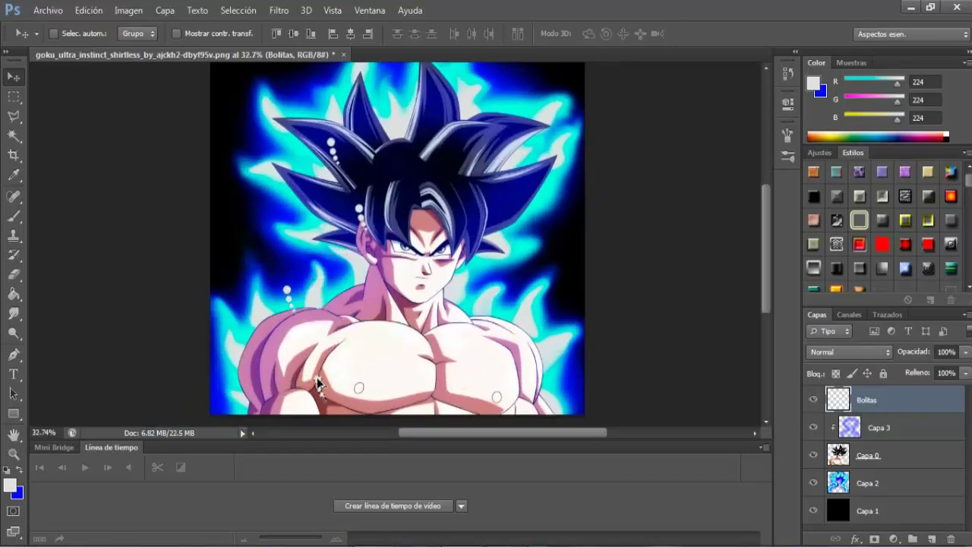
- Place more dot copies in the top hair and on the chest, resizing one and raising it
{"action": "left_click_drag", "start_coordinate": [373, 337], "coordinate": [359, 79]}
{"action": "left_click_drag", "start_coordinate": [359, 78], "coordinate": [424, 395]}
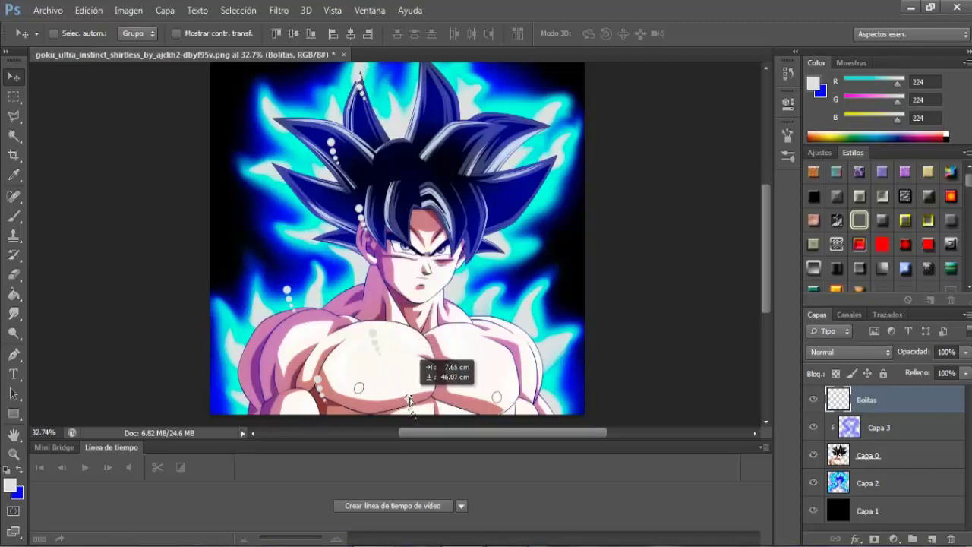
{"action": "mouse_move", "coordinate": [424, 394]}
{"action": "left_mouse_down"}
{"action": "mouse_move", "coordinate": [372, 155]}
{"action": "mouse_move", "coordinate": [312, 218]}
{"action": "mouse_move", "coordinate": [465, 157]}
{"action": "mouse_move", "coordinate": [479, 130]}
{"action": "mouse_move", "coordinate": [432, 184]}
{"action": "left_mouse_up"}
{"action": "key", "text": "ctrl+t"}
{"action": "key", "text": "Return"}
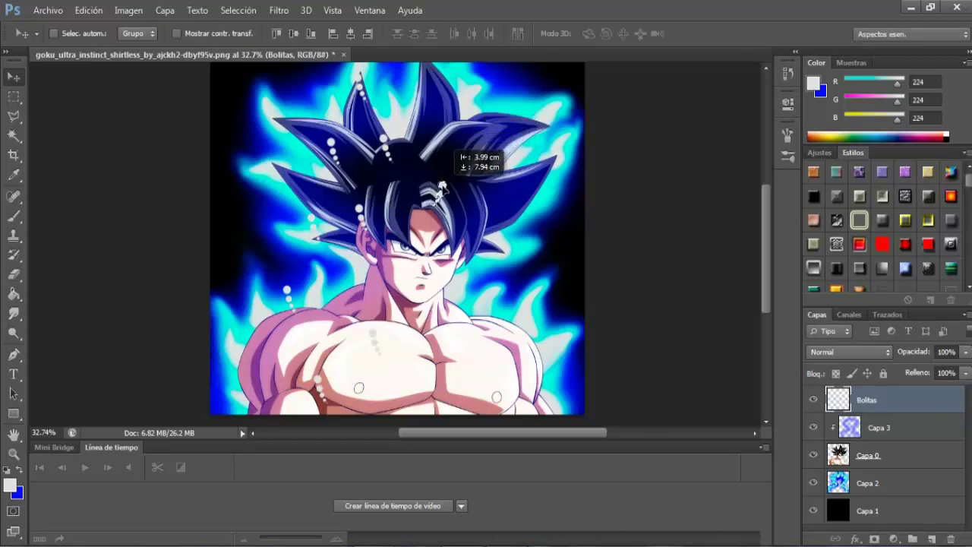
{"action": "mouse_move", "coordinate": [432, 184]}
{"action": "left_mouse_down"}
{"action": "mouse_move", "coordinate": [450, 119]}
{"action": "mouse_move", "coordinate": [501, 247]}
{"action": "mouse_move", "coordinate": [490, 281]}
{"action": "mouse_move", "coordinate": [560, 364]}
{"action": "mouse_move", "coordinate": [443, 390]}
{"action": "mouse_move", "coordinate": [449, 270]}
{"action": "mouse_move", "coordinate": [476, 241]}
{"action": "left_mouse_up"}
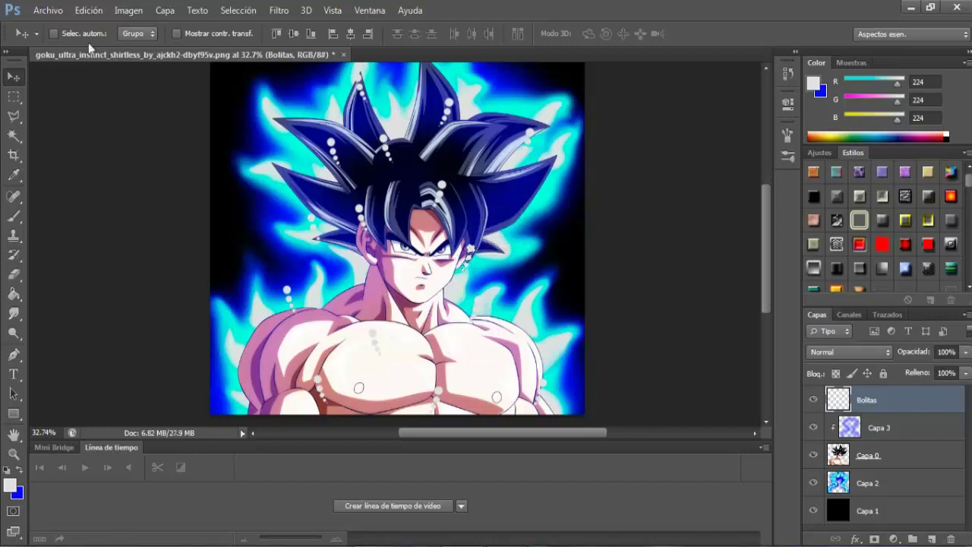
- Clear the selection with Deseleccionar
{"action": "left_click", "coordinate": [15, 95]}
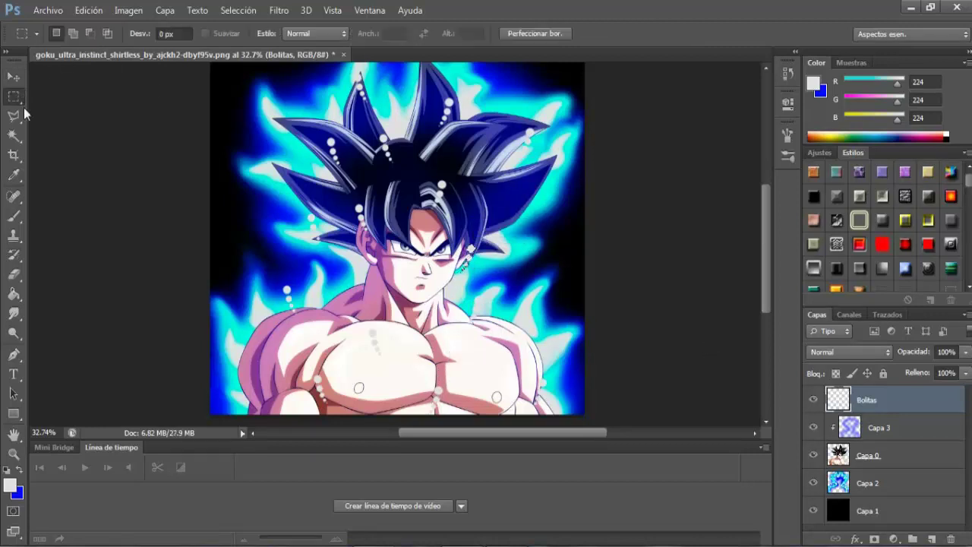
{"action": "right_click", "coordinate": [473, 249]}
{"action": "left_click", "coordinate": [503, 228]}
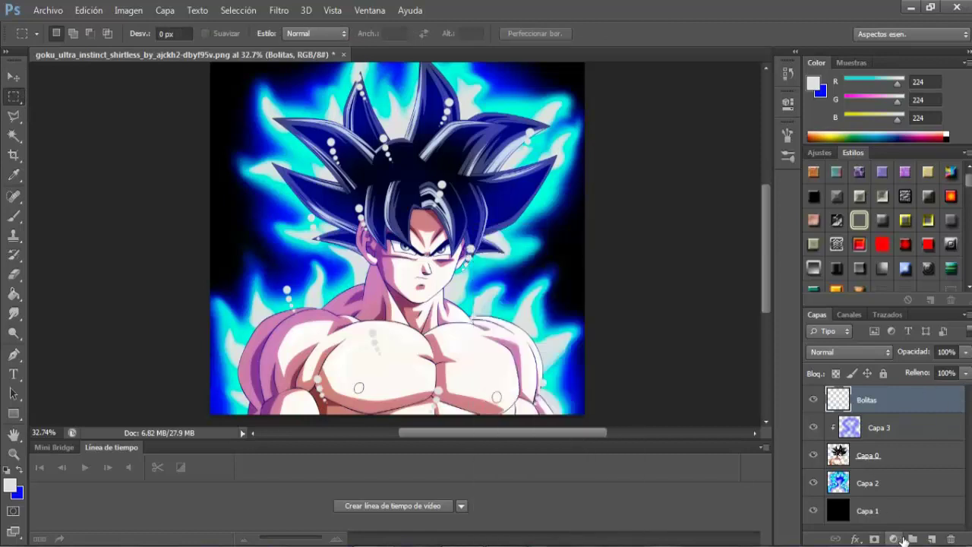
- Add an Outer Glow to Bolitas in a pink colour at 100% opacity
{"action": "left_click", "coordinate": [855, 539]}
{"action": "left_click", "coordinate": [858, 511]}
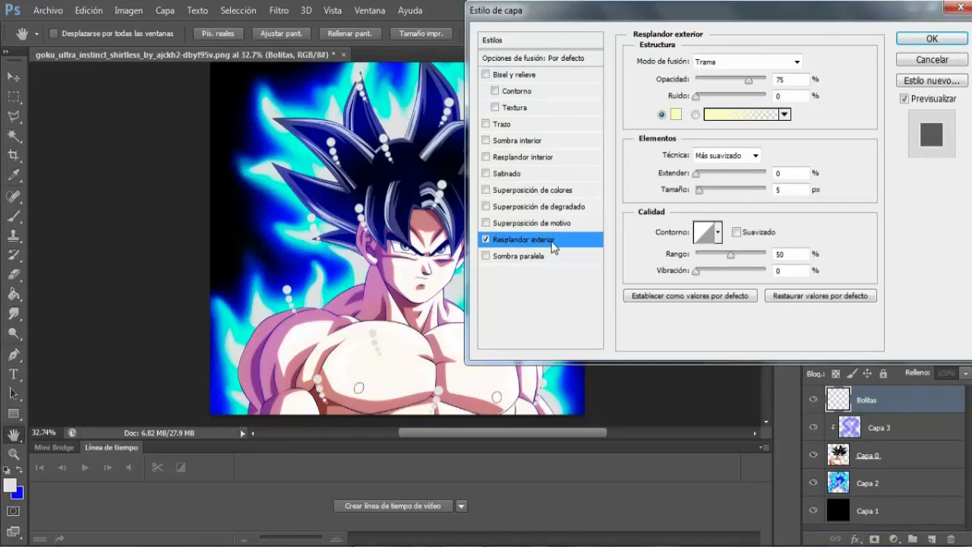
{"action": "left_click", "coordinate": [677, 114]}
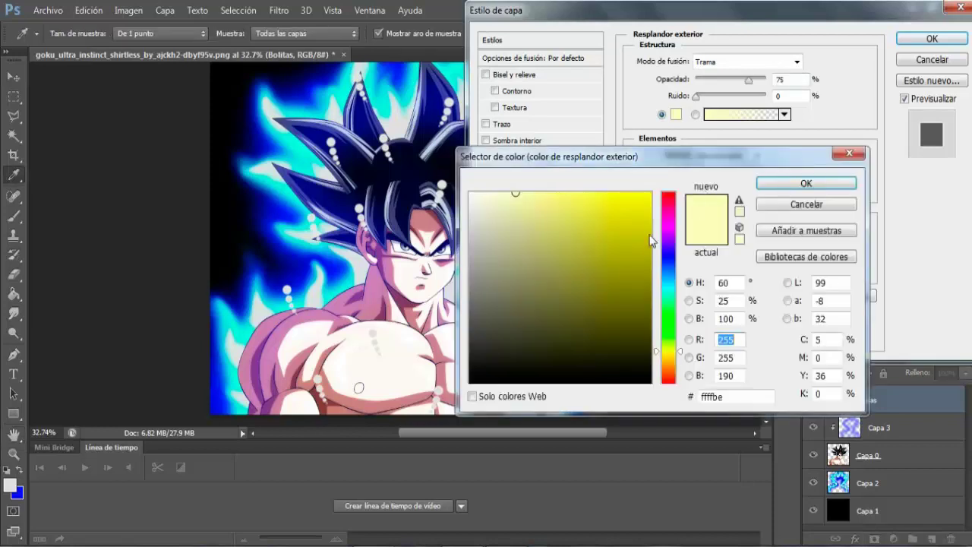
{"action": "left_click_drag", "start_coordinate": [667, 242], "coordinate": [669, 226]}
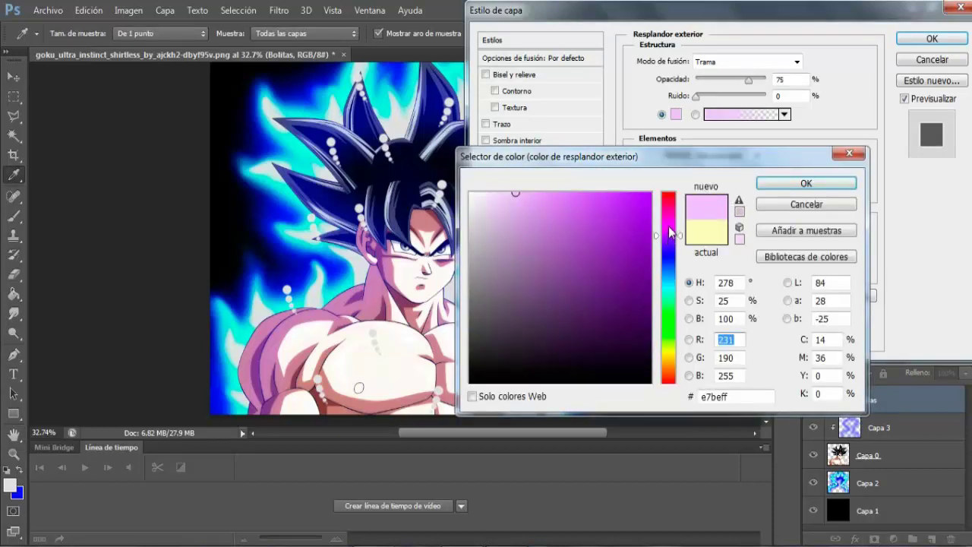
{"action": "left_click", "coordinate": [805, 184]}
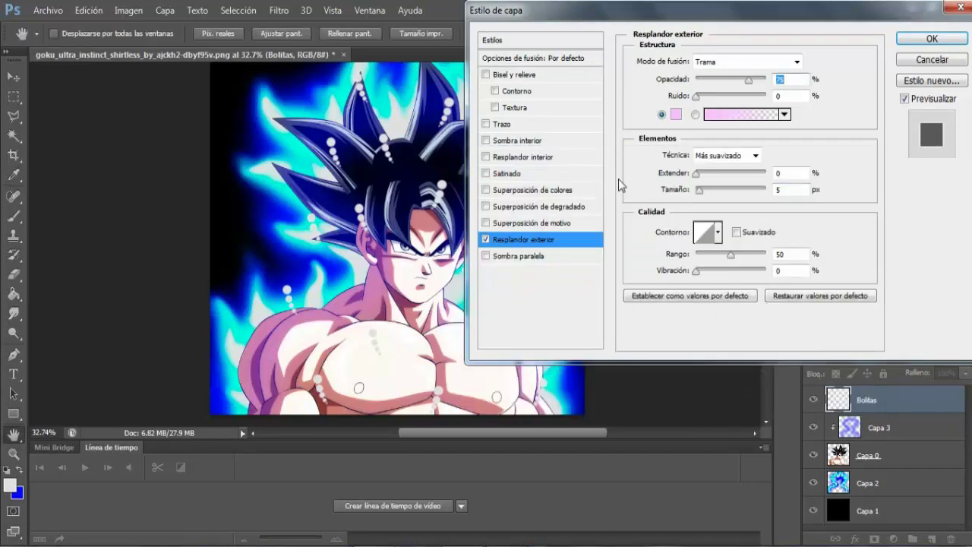
{"action": "left_click_drag", "start_coordinate": [748, 80], "coordinate": [768, 80]}
- Set the glow spread to 5%, range to 70% and size to 70 px
{"action": "left_click", "coordinate": [782, 174]}
{"action": "type", "text": "5"}
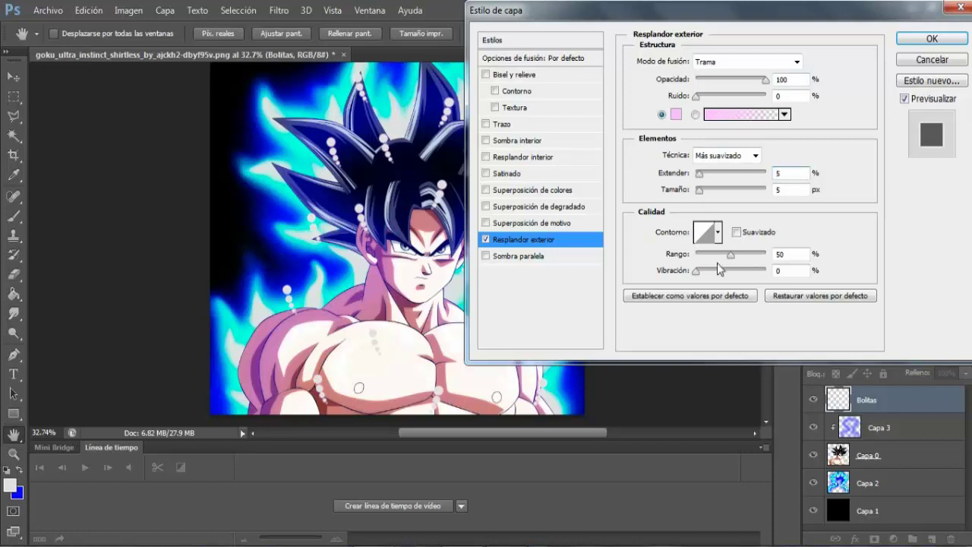
{"action": "left_click_drag", "start_coordinate": [702, 196], "coordinate": [713, 199]}
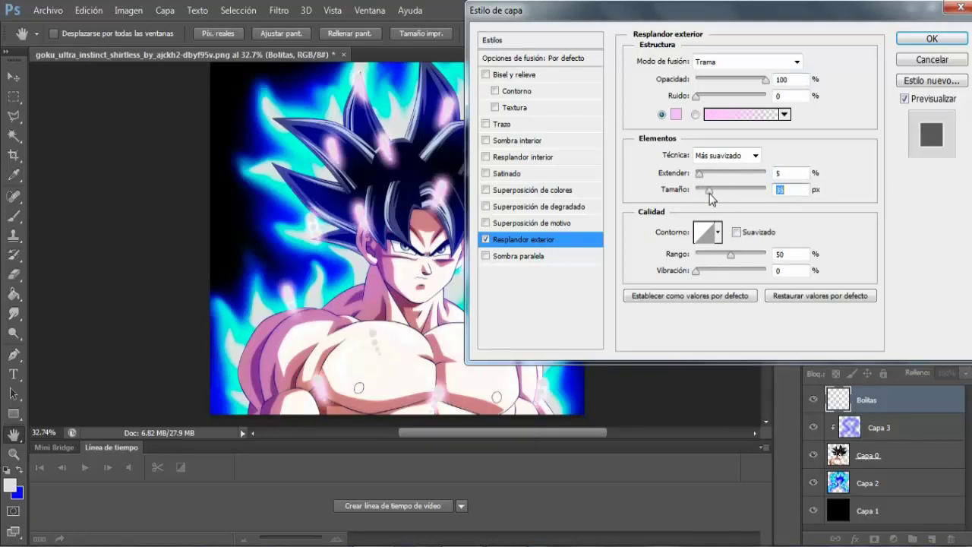
{"action": "left_click_drag", "start_coordinate": [709, 193], "coordinate": [718, 192]}
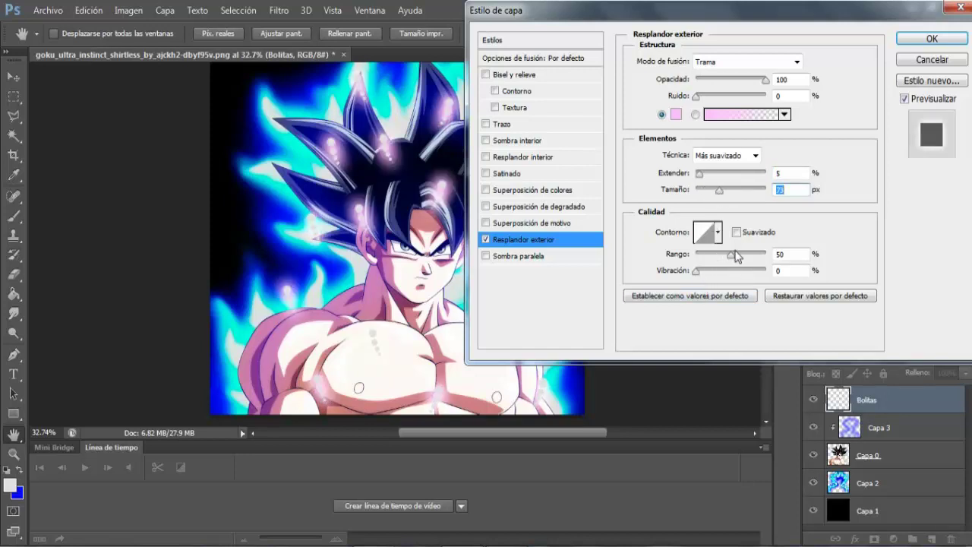
{"action": "left_click_drag", "start_coordinate": [727, 260], "coordinate": [714, 259]}
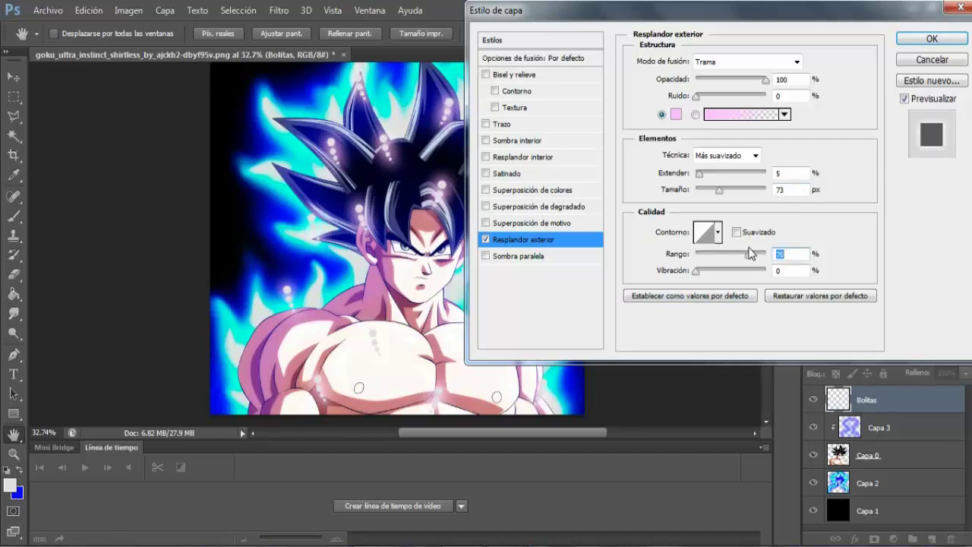
{"action": "type", "text": "70"}
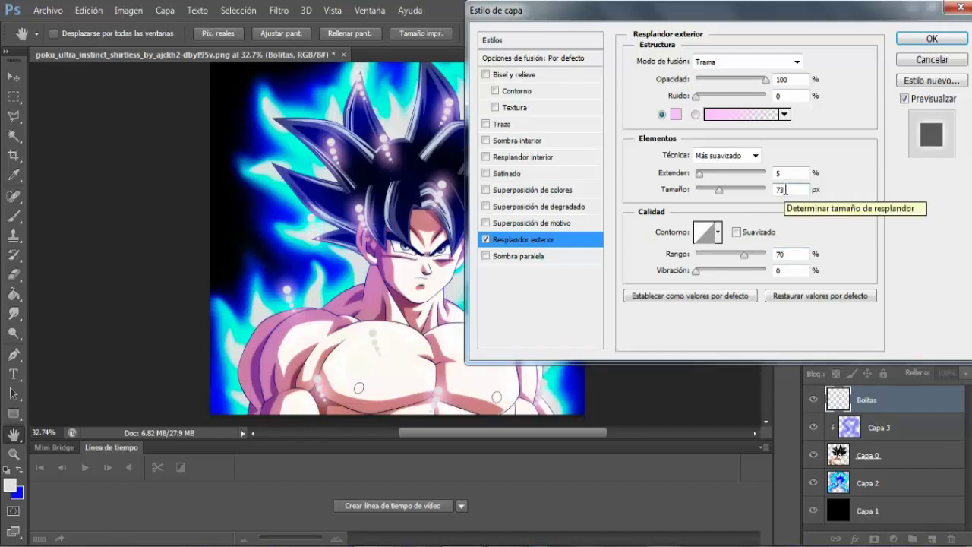
{"action": "key", "text": "BackSpace"}
{"action": "type", "text": "0"}
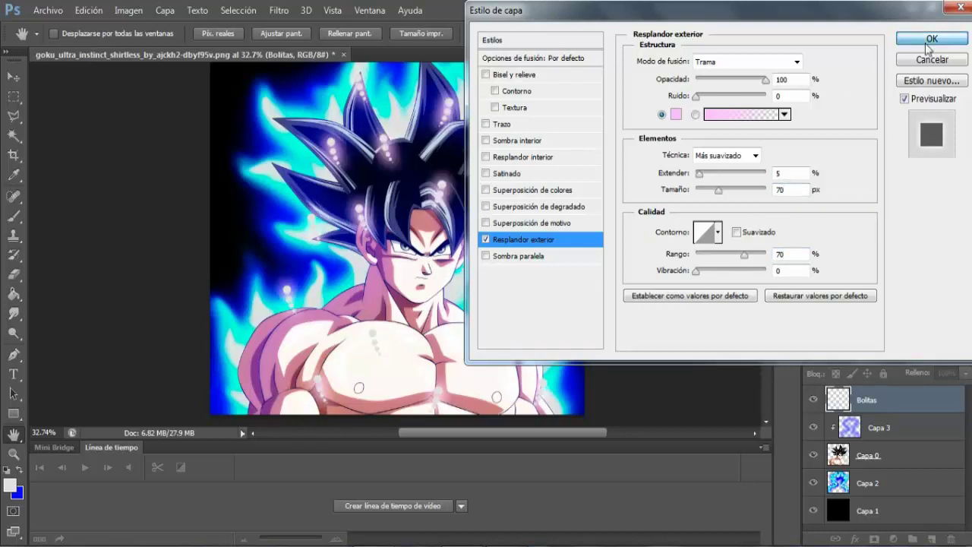
{"action": "left_click", "coordinate": [926, 42]}
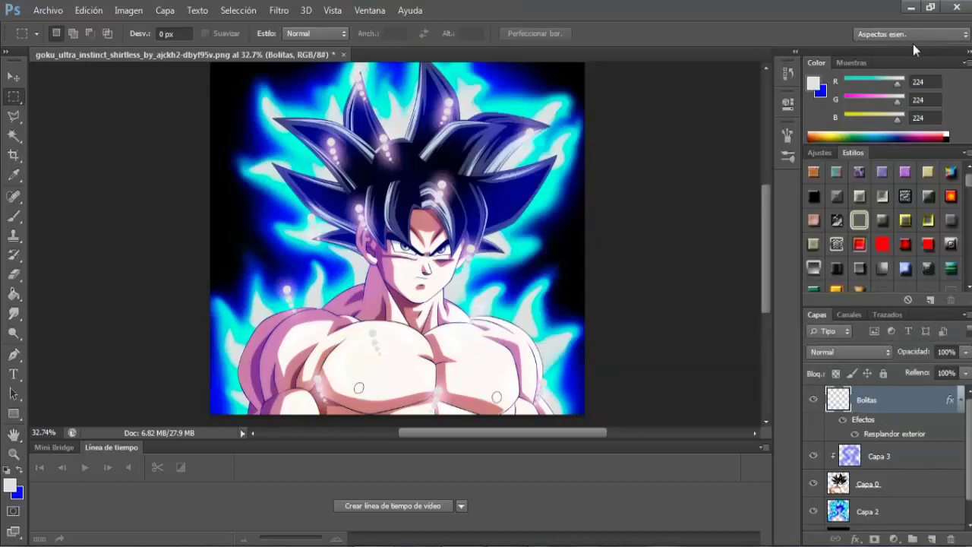
- Add a new layer named Fuego and set up a spatter brush at size 125
{"action": "left_click", "coordinate": [932, 538]}
{"action": "double_click", "coordinate": [872, 400]}
{"action": "type", "text": "Fuego"}
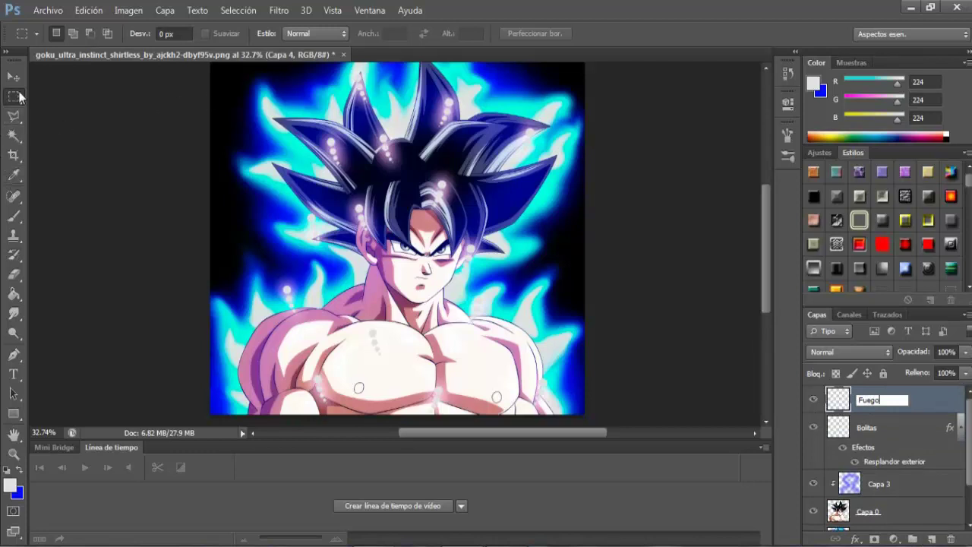
{"action": "left_click", "coordinate": [13, 217]}
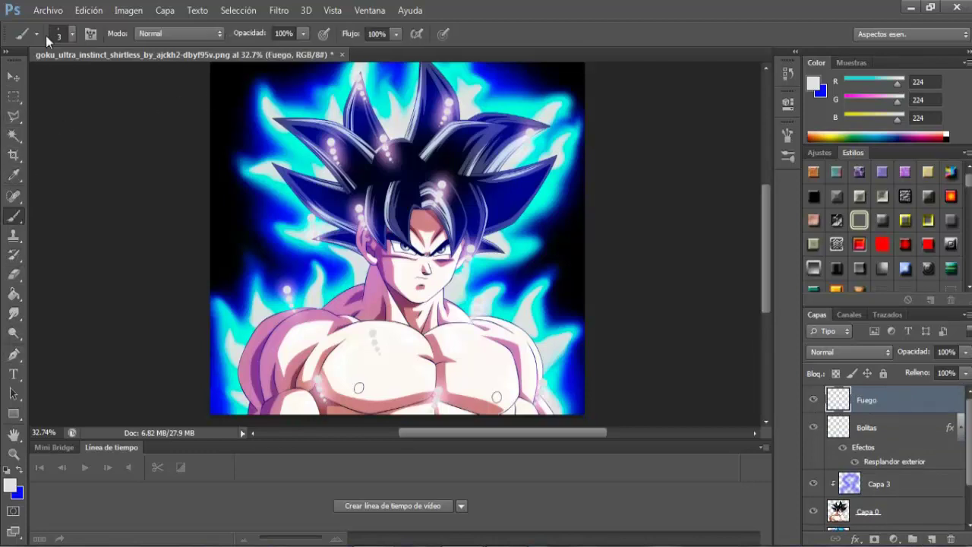
{"action": "left_click", "coordinate": [73, 34]}
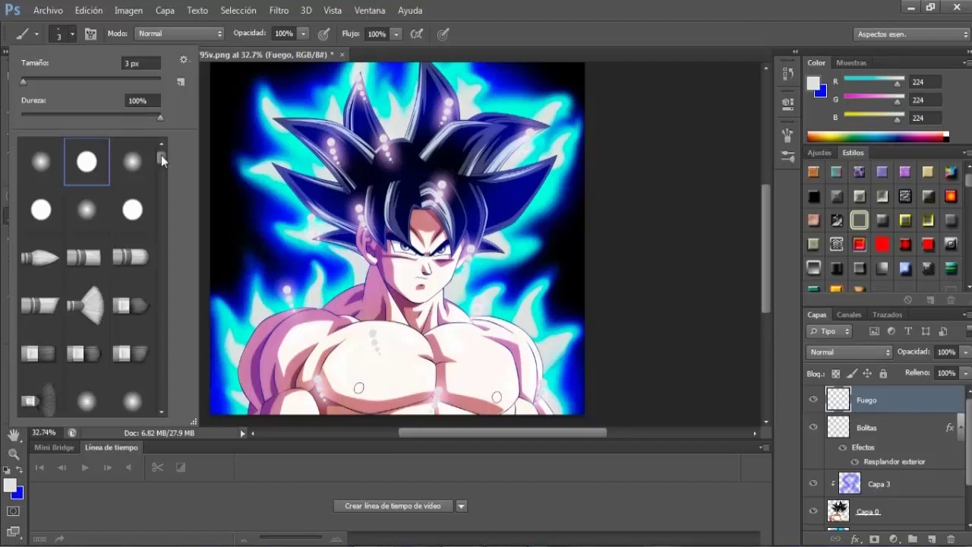
{"action": "left_click_drag", "start_coordinate": [162, 158], "coordinate": [163, 175]}
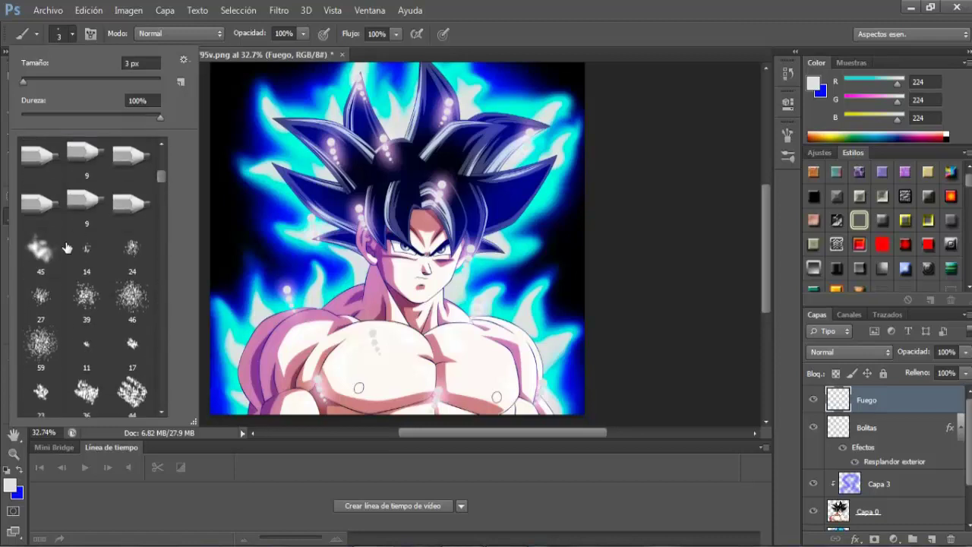
{"action": "scroll", "coordinate": [76, 239], "scroll_direction": "down", "scroll_amount": 1}
{"action": "left_click", "coordinate": [87, 226]}
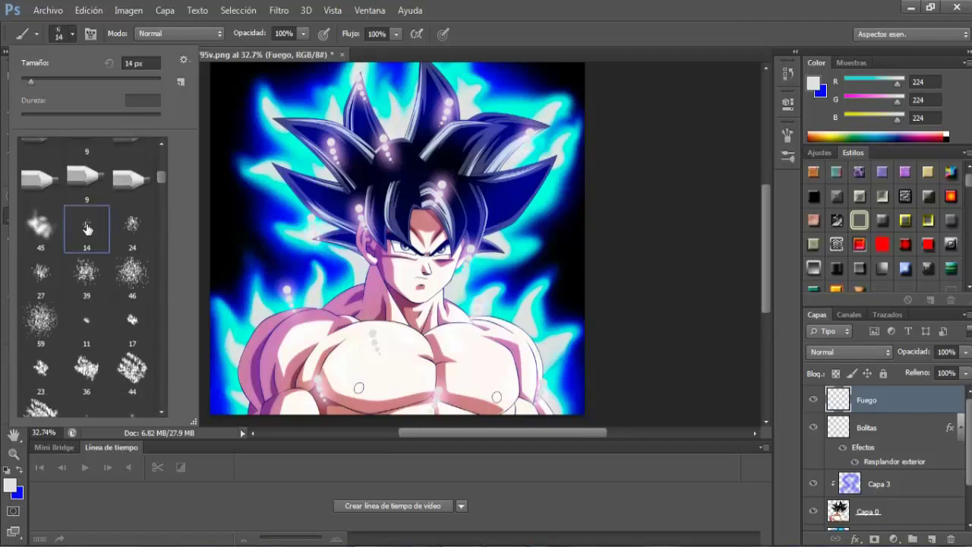
{"action": "double_click", "coordinate": [129, 64]}
{"action": "type", "text": "100"}
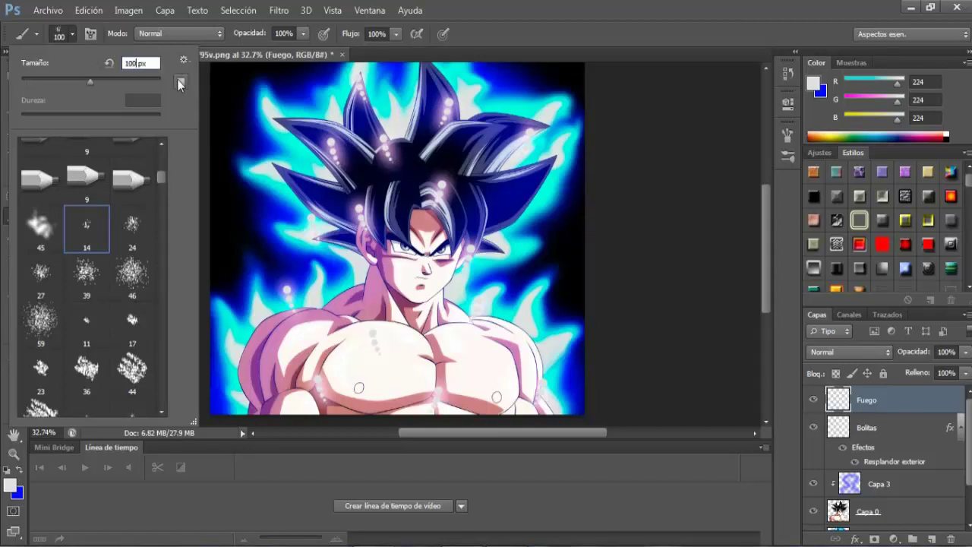
{"action": "key", "text": "BackSpace"}
{"action": "key", "text": "BackSpace"}
{"action": "left_click", "coordinate": [74, 30]}
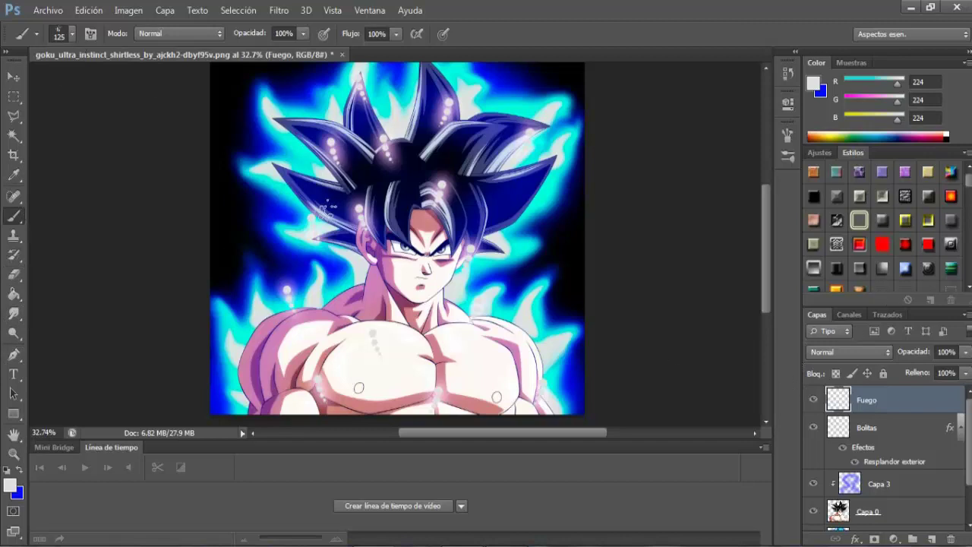
- Stamp white sparkles across Goku's hair, left hair edge, shoulder, chest and chin
{"action": "left_click", "coordinate": [466, 140]}
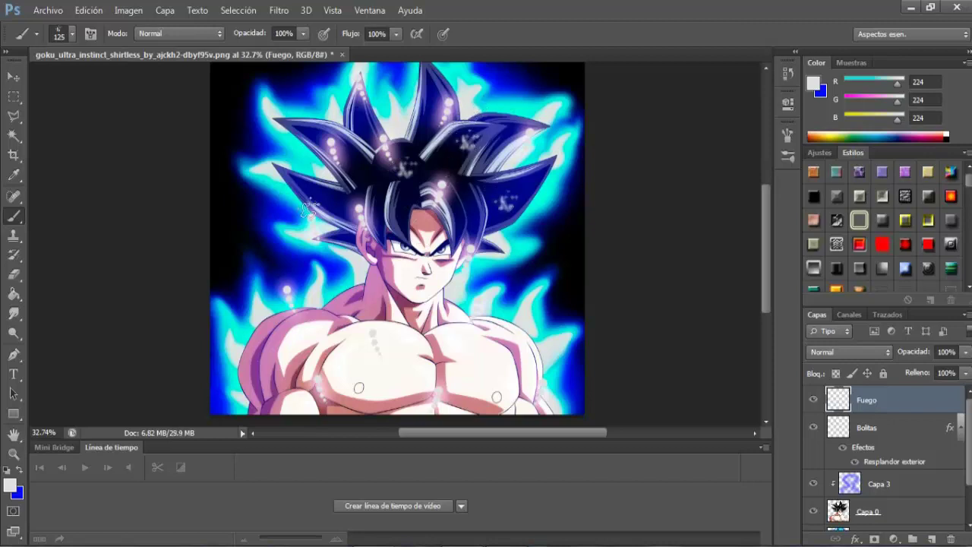
{"action": "left_click", "coordinate": [339, 203]}
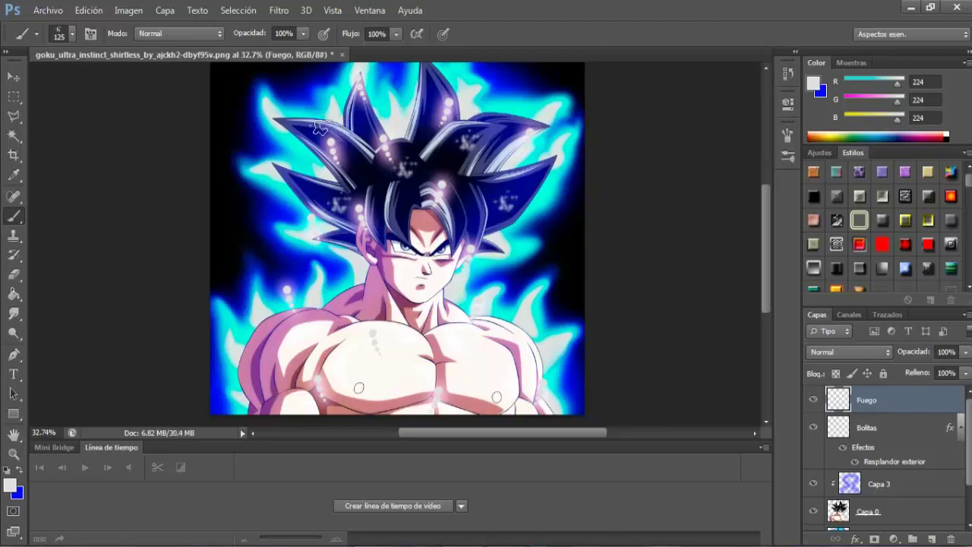
{"action": "left_click", "coordinate": [354, 363]}
{"action": "left_click", "coordinate": [267, 343]}
{"action": "left_click", "coordinate": [532, 403]}
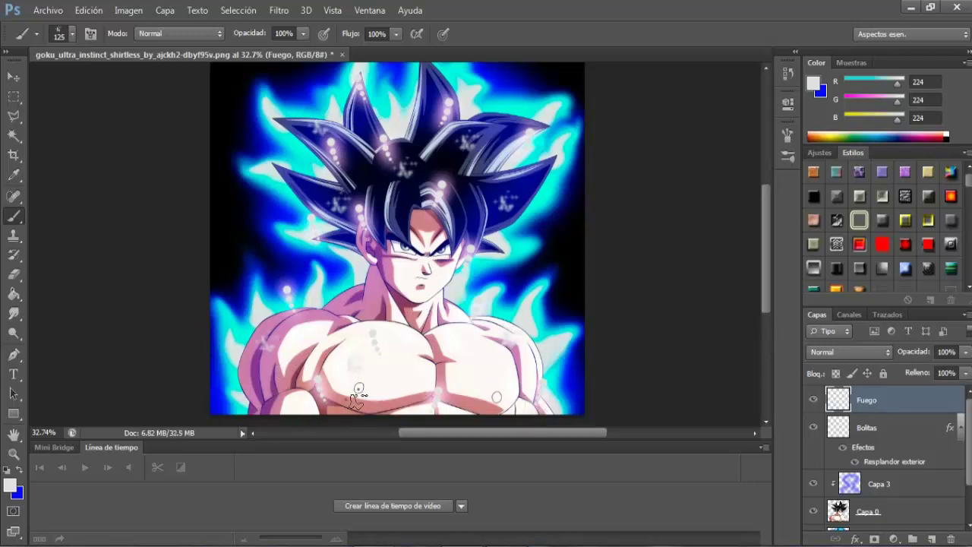
{"action": "left_click", "coordinate": [355, 403]}
{"action": "left_click", "coordinate": [315, 289]}
- Smudge the hair sparkles at 65% strength upward into wispy flame streaks
{"action": "left_click", "coordinate": [14, 313]}
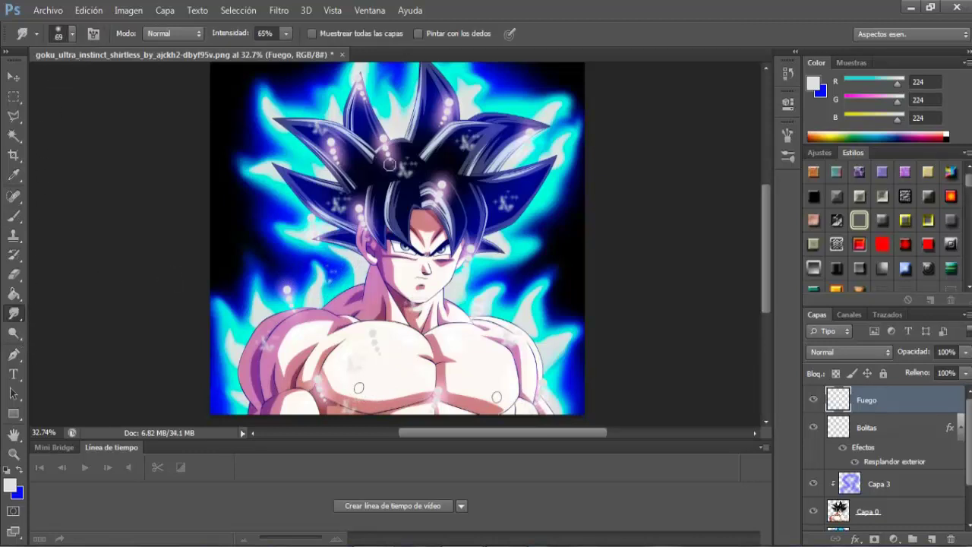
{"action": "left_click_drag", "start_coordinate": [405, 161], "coordinate": [397, 128]}
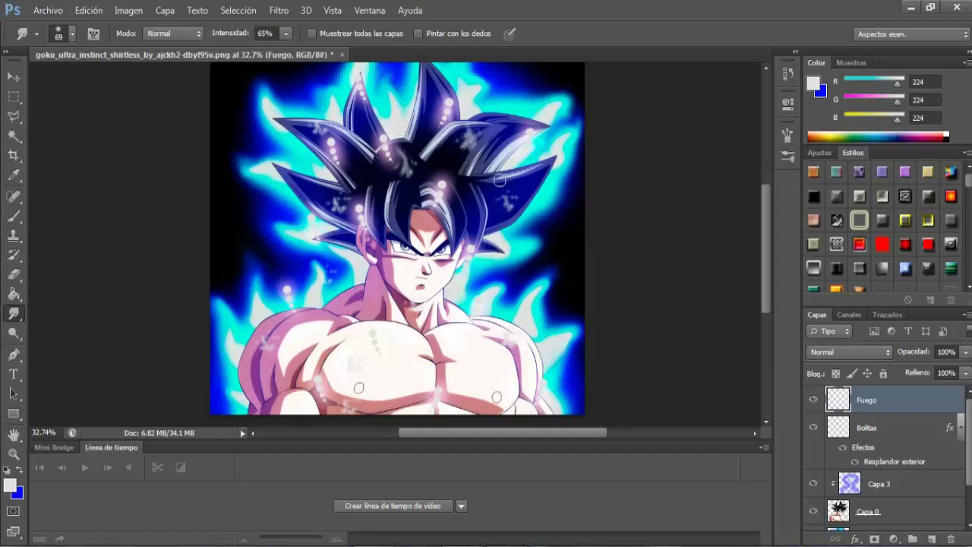
{"action": "left_click_drag", "start_coordinate": [493, 209], "coordinate": [509, 215]}
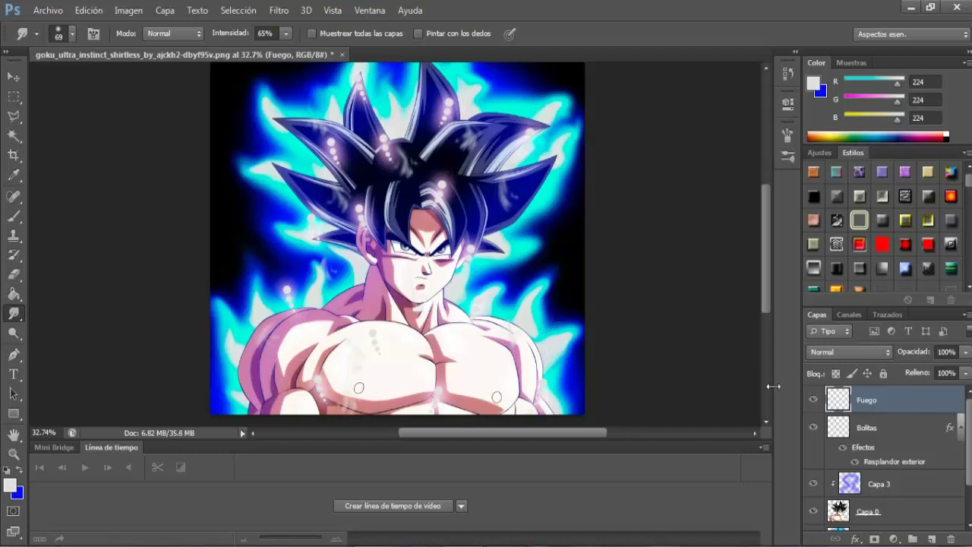
- Give Fuego a pink Trama-mode outer glow: opacity 100, size 38 px, range 50%
{"action": "left_click", "coordinate": [856, 538]}
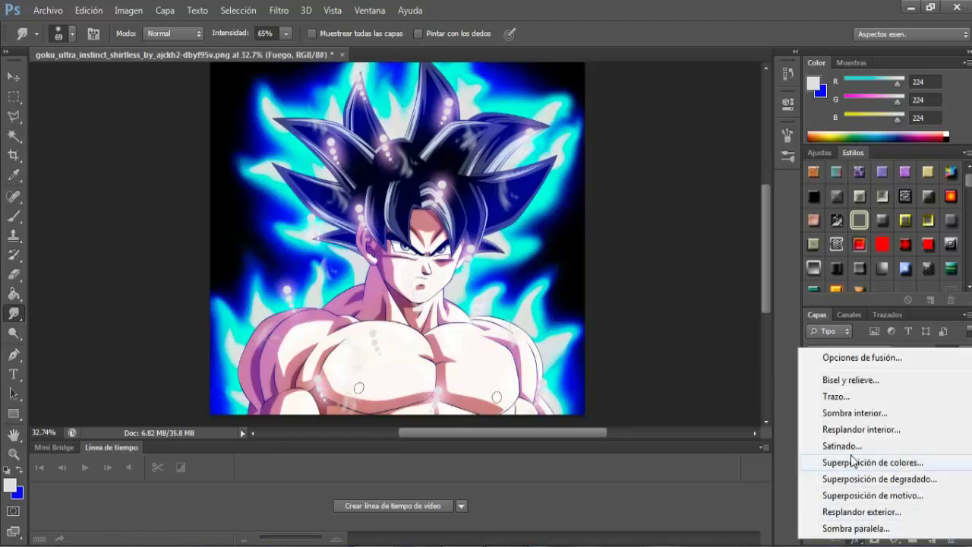
{"action": "left_click", "coordinate": [856, 511]}
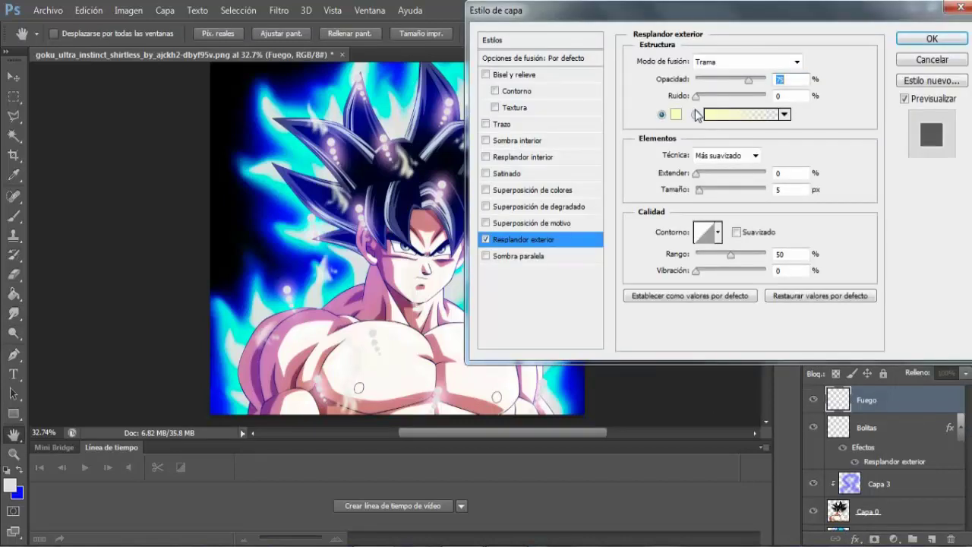
{"action": "left_click", "coordinate": [675, 114]}
{"action": "left_click", "coordinate": [667, 232]}
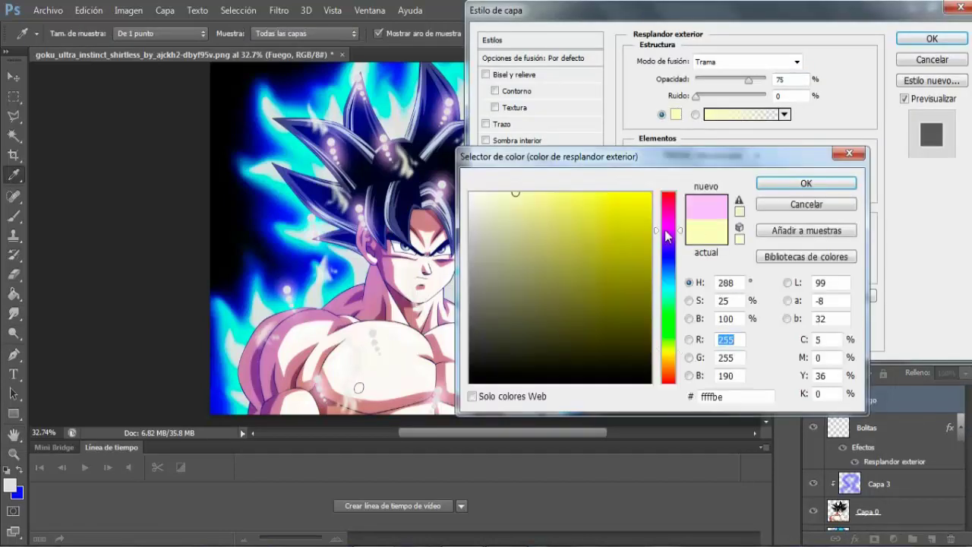
{"action": "left_click", "coordinate": [803, 185]}
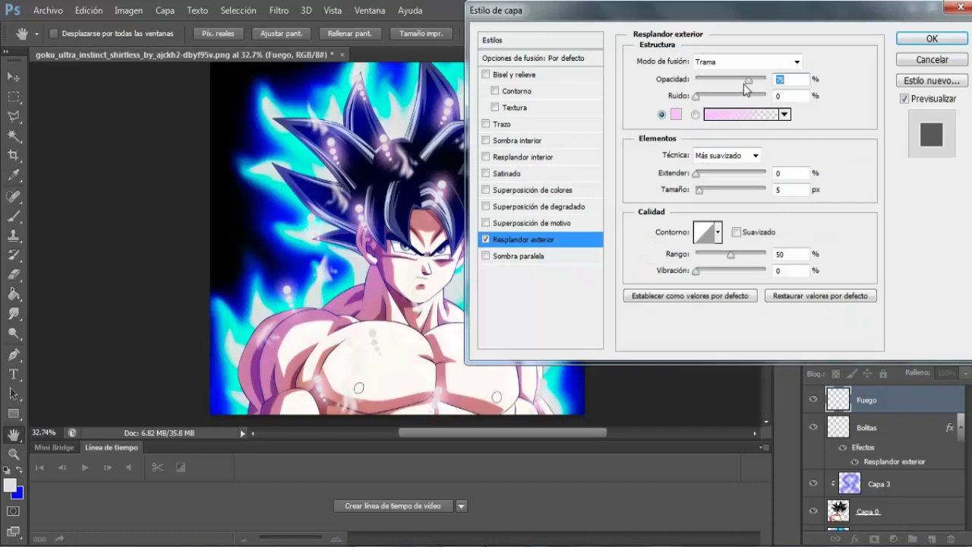
{"action": "type", "text": "100"}
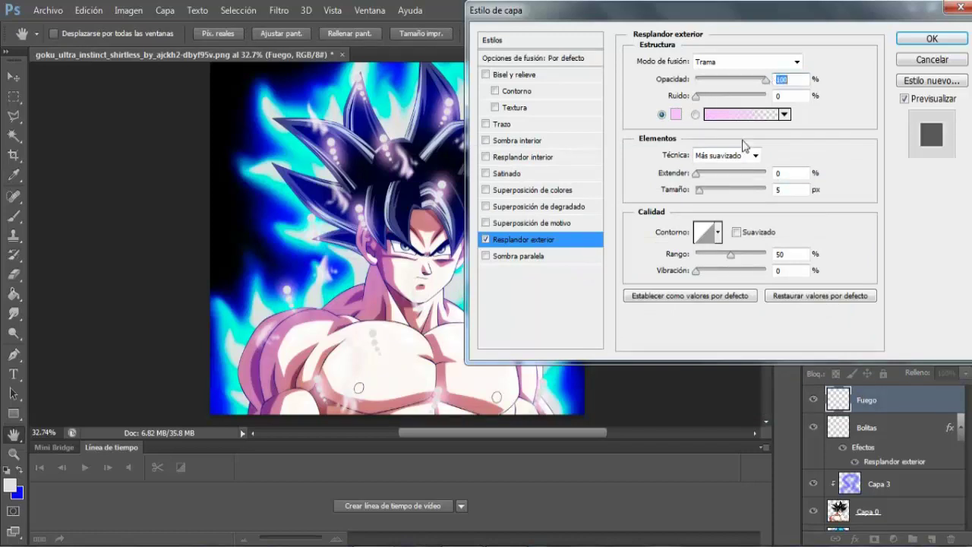
{"action": "left_click_drag", "start_coordinate": [704, 193], "coordinate": [712, 199]}
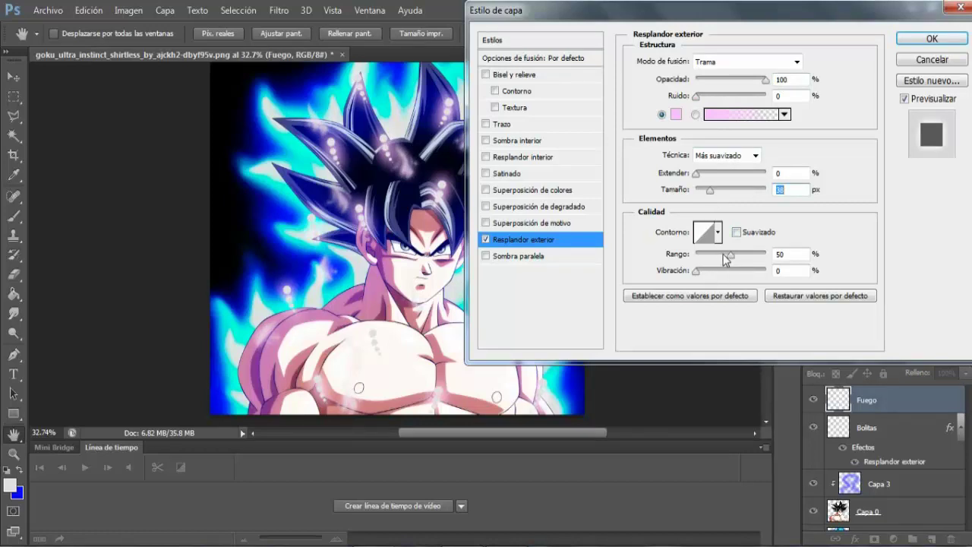
{"action": "left_click_drag", "start_coordinate": [731, 256], "coordinate": [724, 255]}
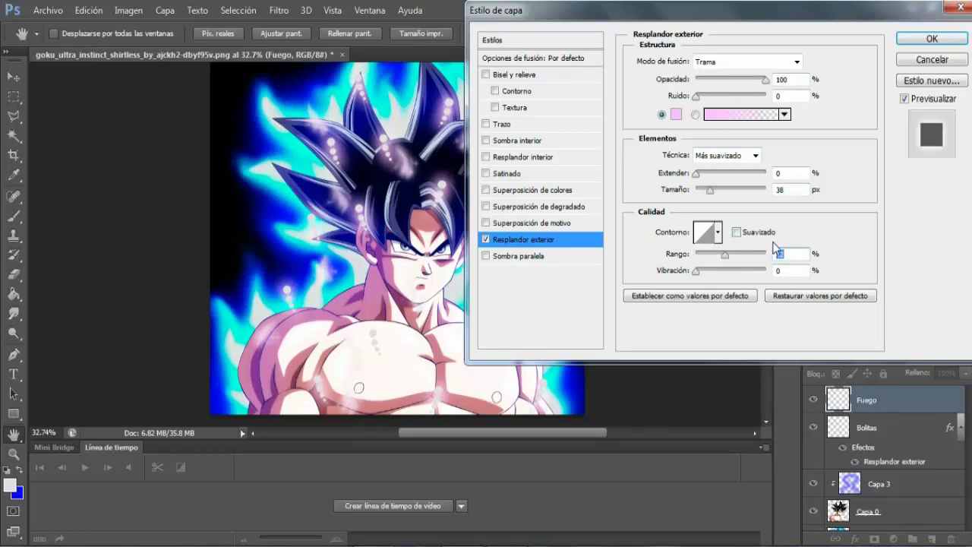
{"action": "type", "text": "50"}
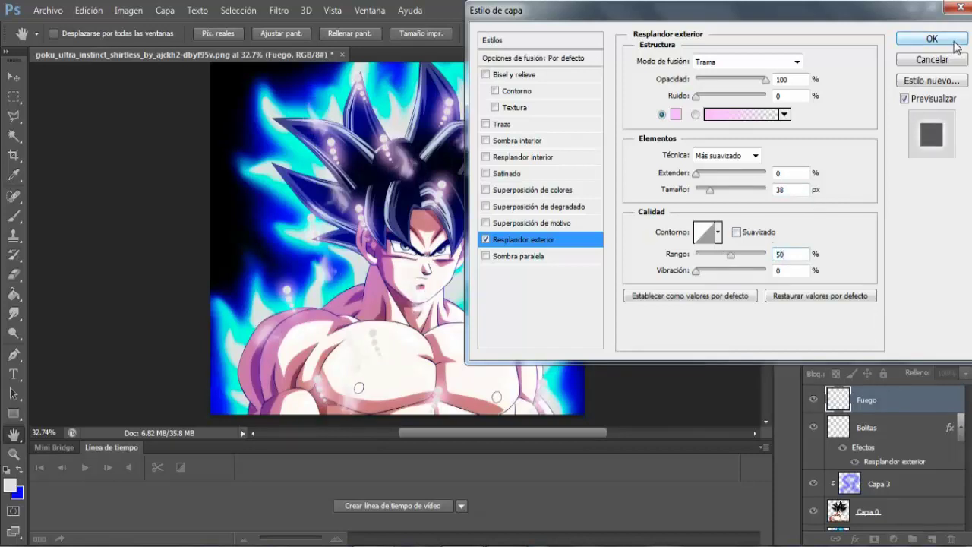
{"action": "left_click", "coordinate": [931, 39]}
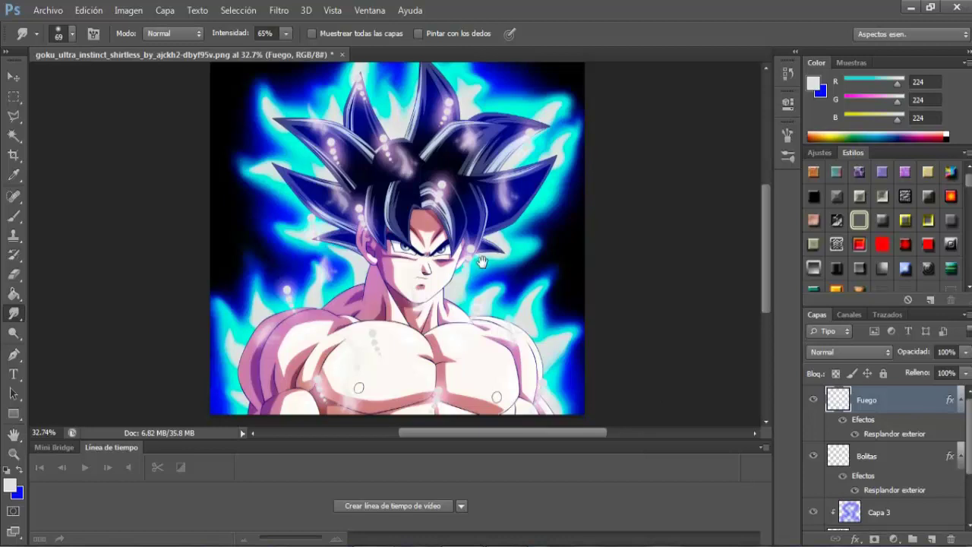
- Open 642436-black-hole.jpg from the Imagenes folder, accepting the missing-profile prompt
{"action": "scroll", "coordinate": [482, 262], "scroll_direction": "down", "scroll_amount": 1}
{"action": "scroll", "coordinate": [482, 262], "scroll_direction": "down", "scroll_amount": 2}
{"action": "scroll", "coordinate": [482, 261], "scroll_direction": "down", "scroll_amount": 1}
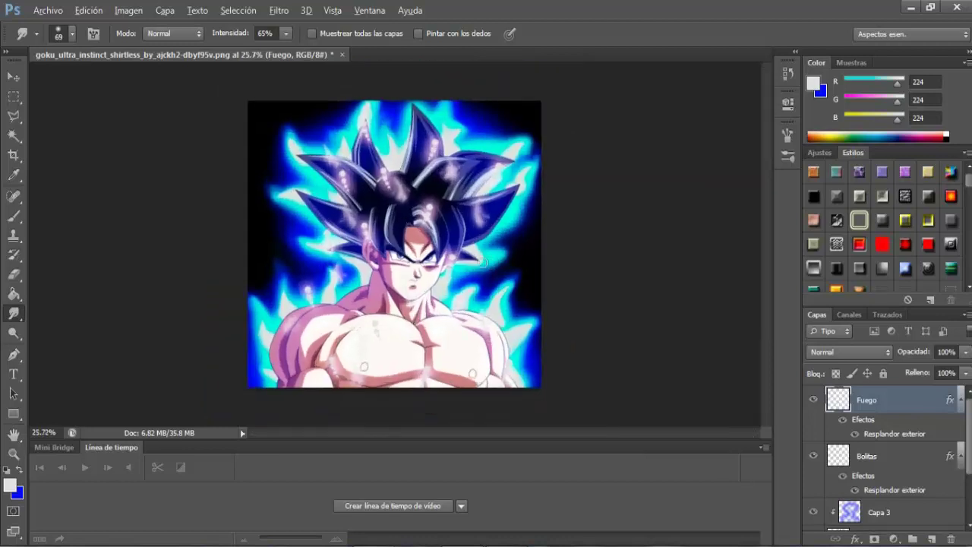
{"action": "key", "text": "alt"}
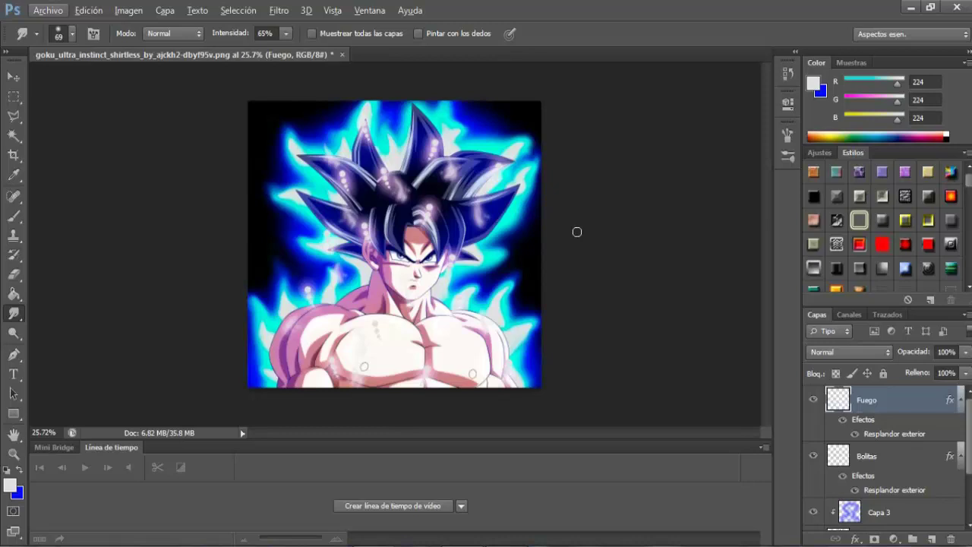
{"action": "left_click", "coordinate": [47, 10]}
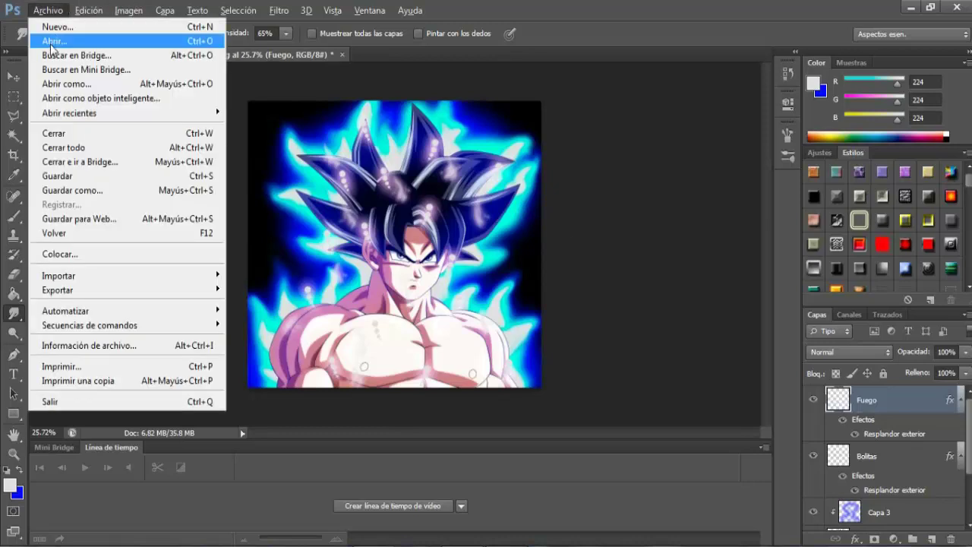
{"action": "left_click", "coordinate": [52, 38]}
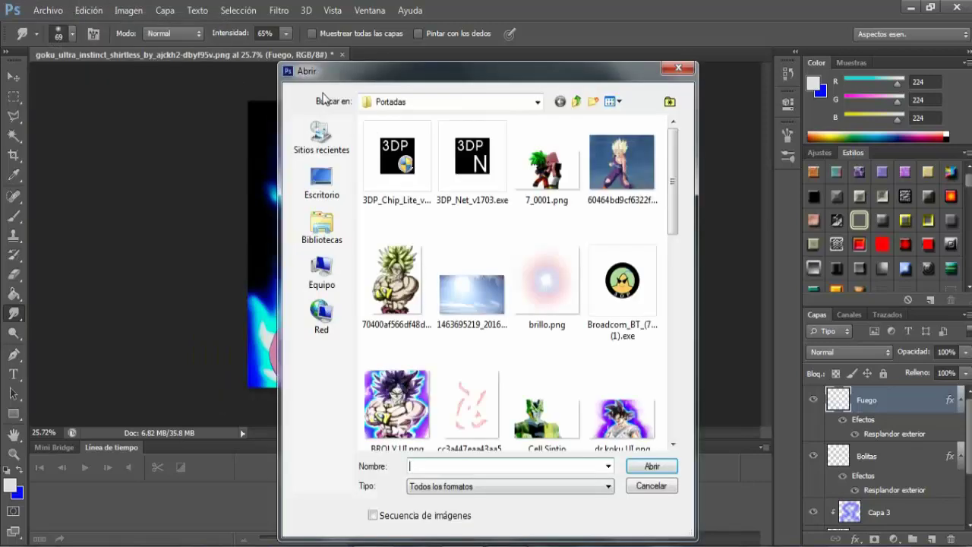
{"action": "left_click", "coordinate": [577, 101]}
{"action": "key", "text": "Escape"}
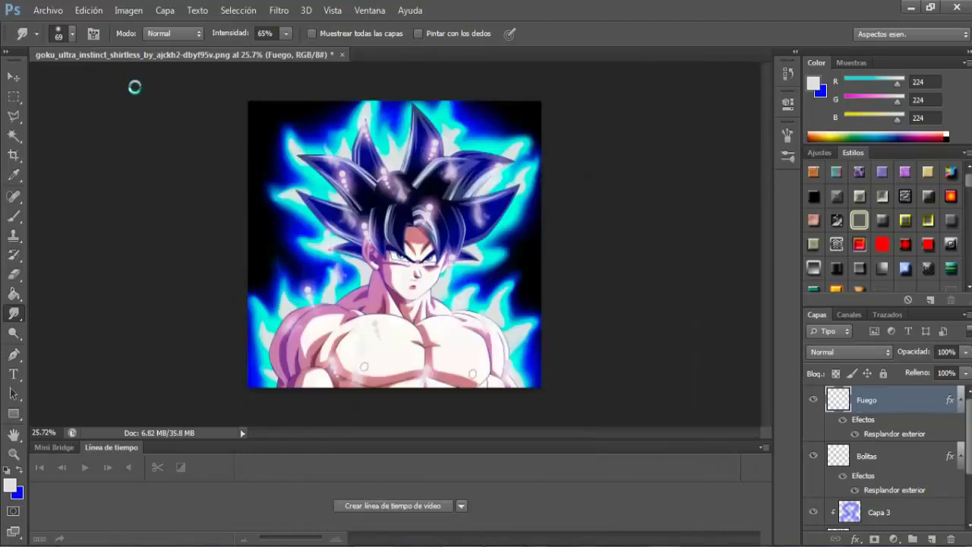
{"action": "left_click", "coordinate": [524, 277]}
{"action": "left_click", "coordinate": [14, 79]}
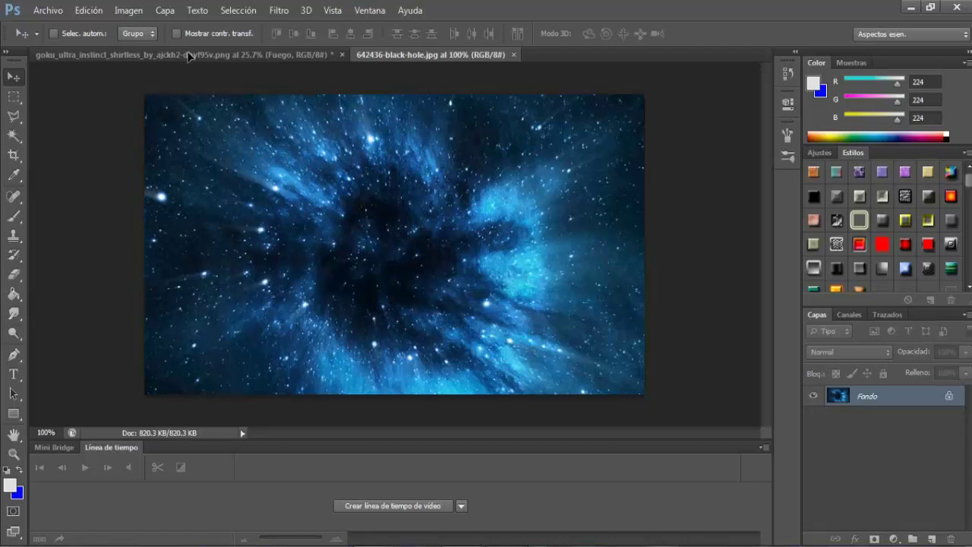
- Drag the galaxy image into the Goku document and scale it to cover the canvas
{"action": "mouse_move", "coordinate": [188, 57]}
{"action": "left_mouse_down"}
{"action": "mouse_move", "coordinate": [349, 209]}
{"action": "mouse_move", "coordinate": [308, 153]}
{"action": "left_mouse_up"}
{"action": "key", "text": "ctrl+t"}
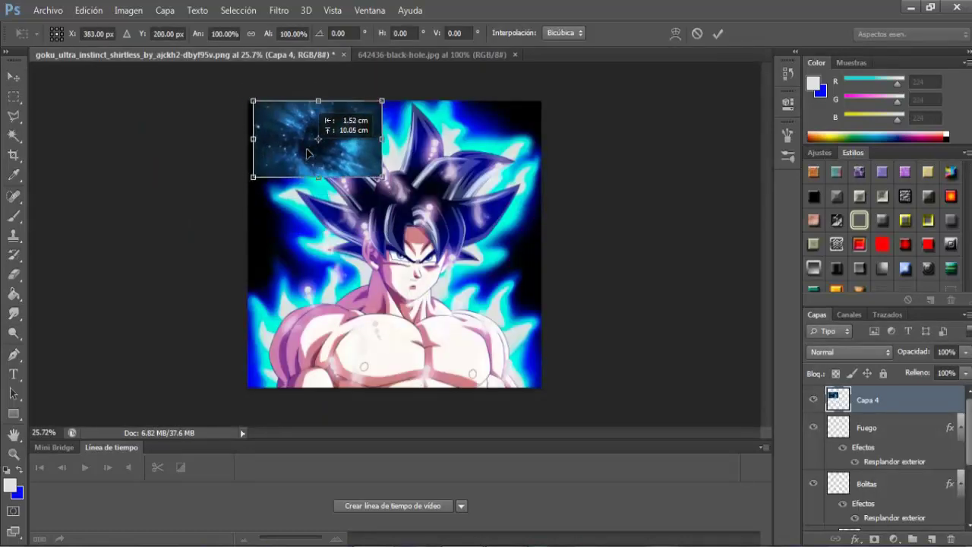
{"action": "left_click_drag", "start_coordinate": [307, 154], "coordinate": [302, 153]}
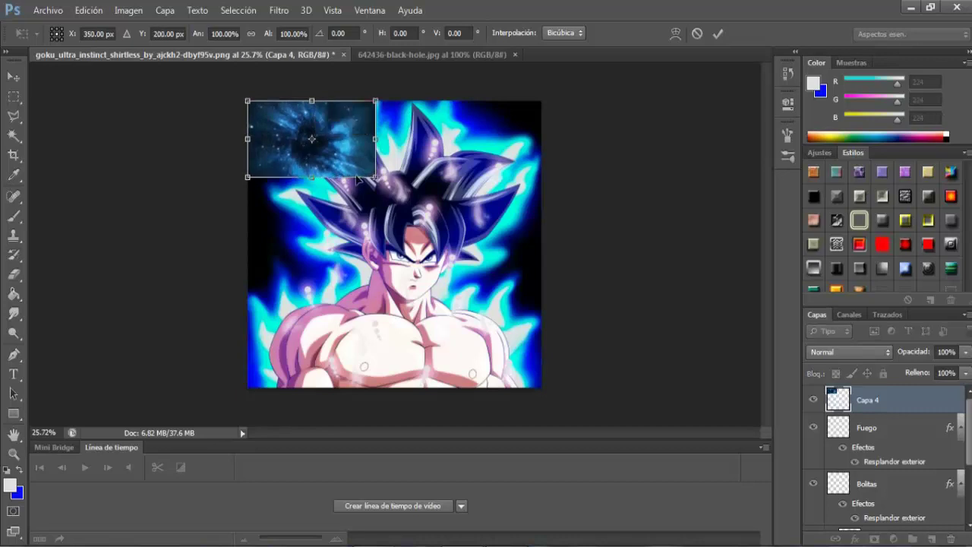
{"action": "left_click_drag", "start_coordinate": [374, 177], "coordinate": [542, 388]}
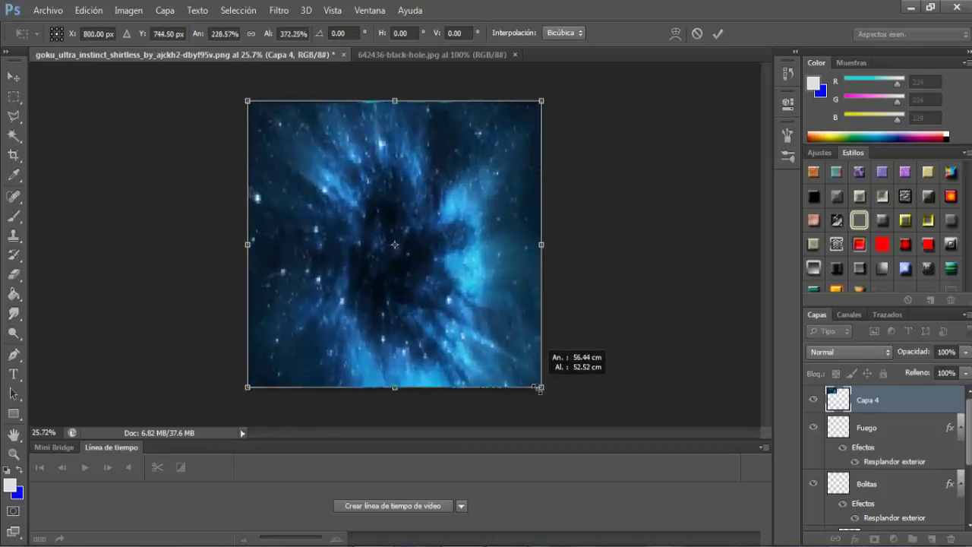
{"action": "key", "text": "Return"}
- Try blend modes on galaxy layer Capa 4 and settle on Sobreexponer color
{"action": "left_click", "coordinate": [835, 352]}
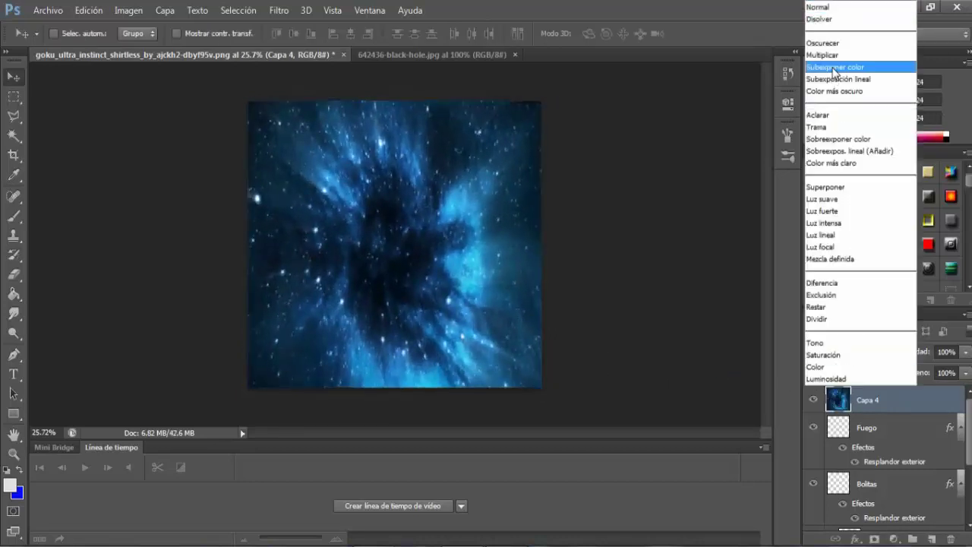
{"action": "left_click", "coordinate": [838, 139]}
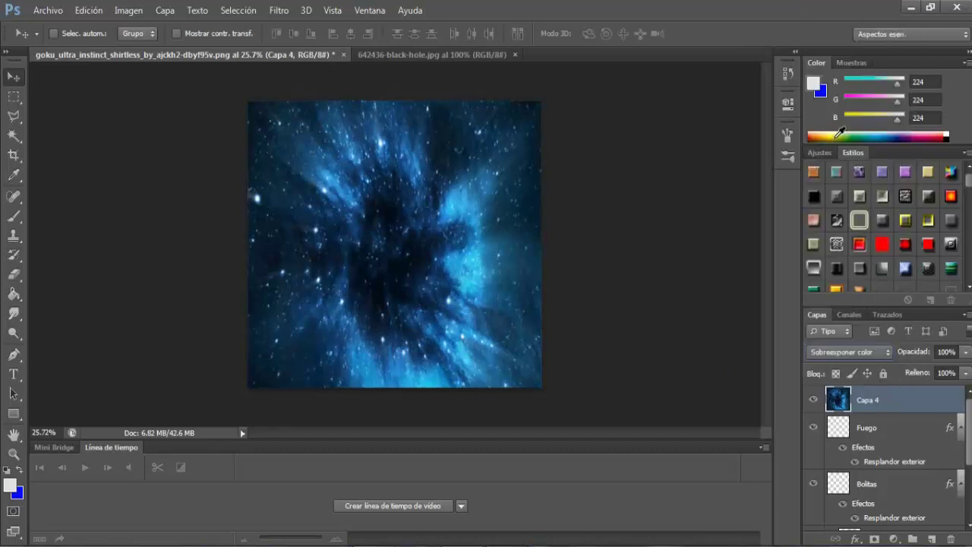
{"action": "scroll", "coordinate": [856, 410], "scroll_direction": "down", "scroll_amount": 5}
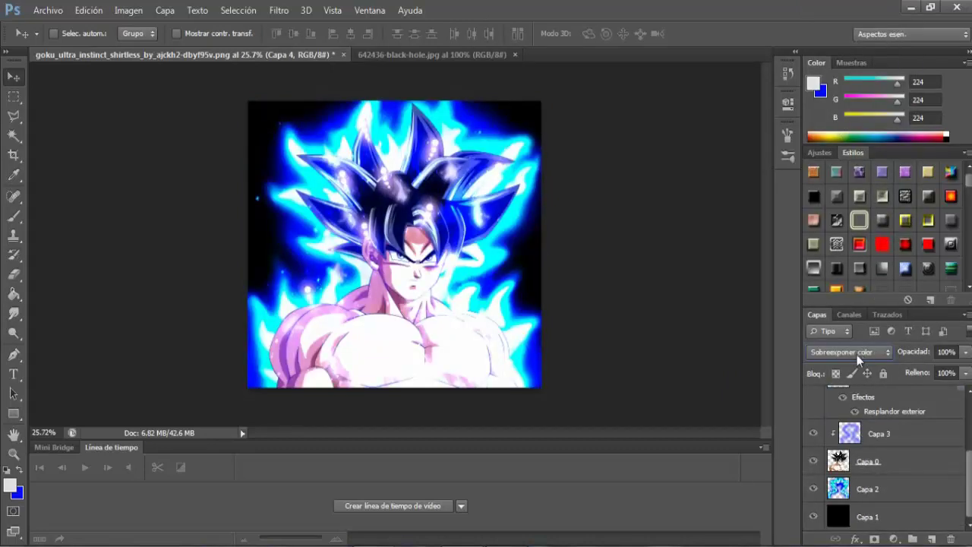
{"action": "scroll", "coordinate": [858, 358], "scroll_direction": "down", "scroll_amount": 1}
{"action": "scroll", "coordinate": [858, 358], "scroll_direction": "up", "scroll_amount": 2}
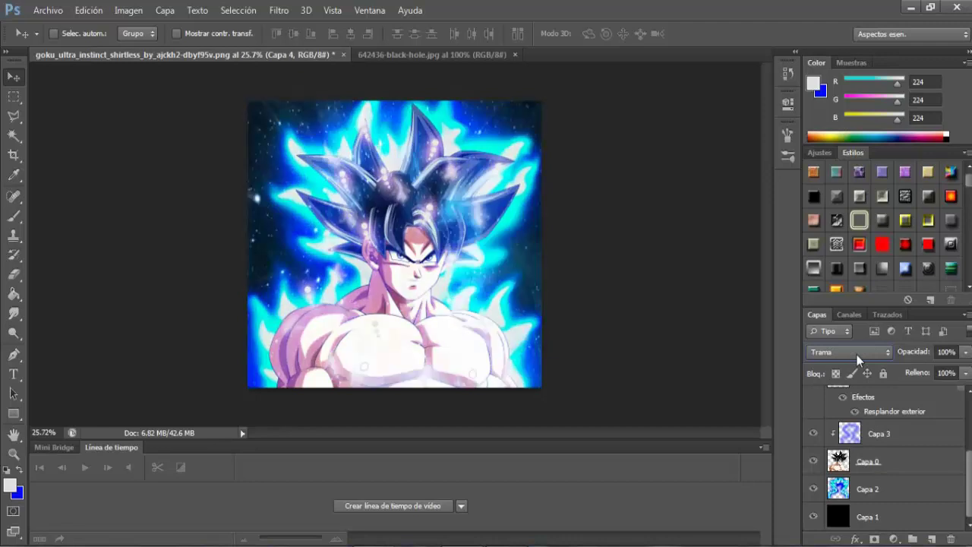
{"action": "scroll", "coordinate": [858, 358], "scroll_direction": "up", "scroll_amount": 1}
{"action": "left_click", "coordinate": [857, 359]}
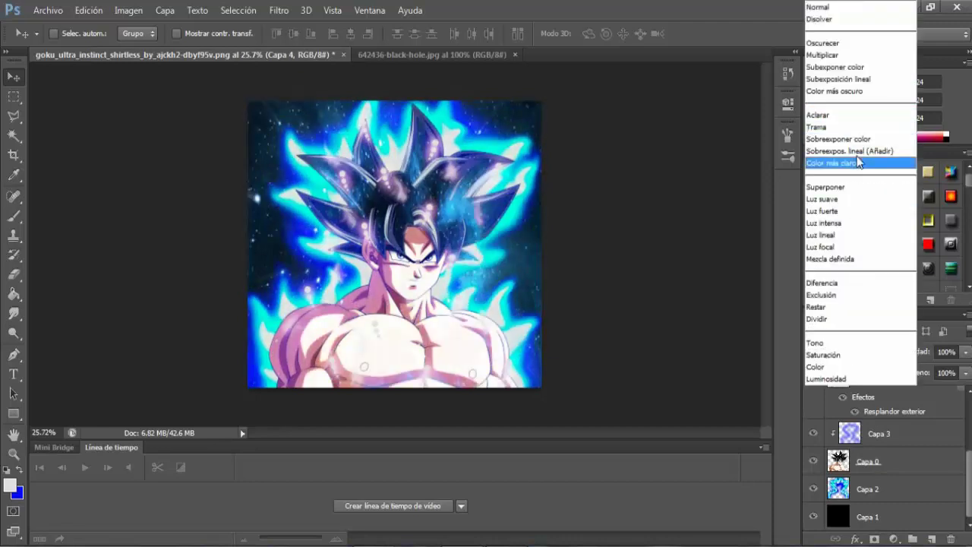
{"action": "left_click", "coordinate": [846, 130]}
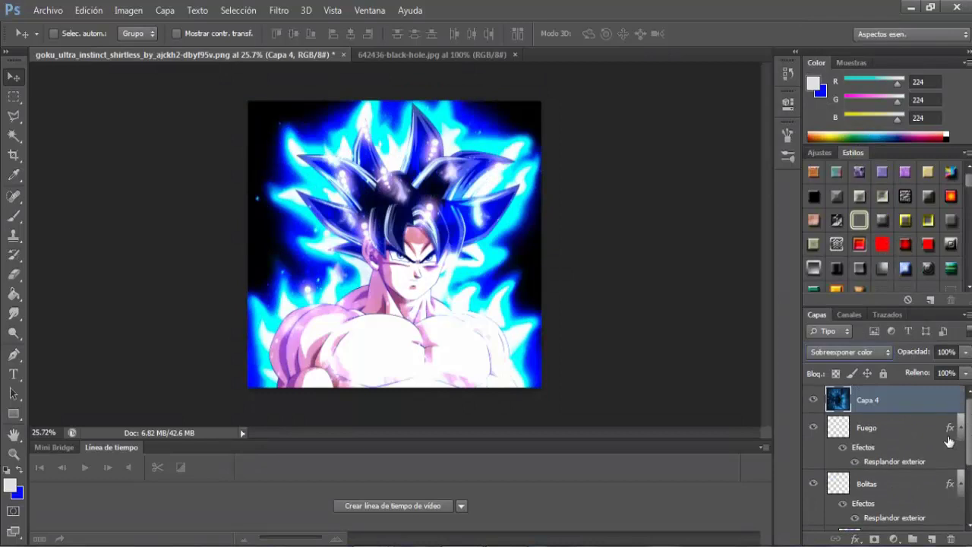
{"action": "left_click", "coordinate": [948, 436]}
- Merge Fuego, Bolitas, Capa 3, Capa 0 and Capa 2 into one smart object
{"action": "left_click", "coordinate": [961, 483]}
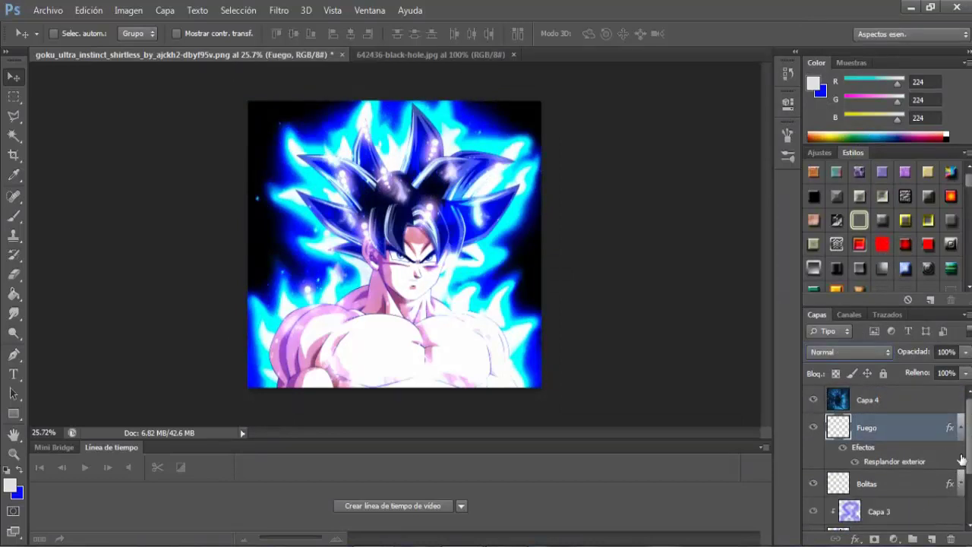
{"action": "left_click", "coordinate": [960, 428]}
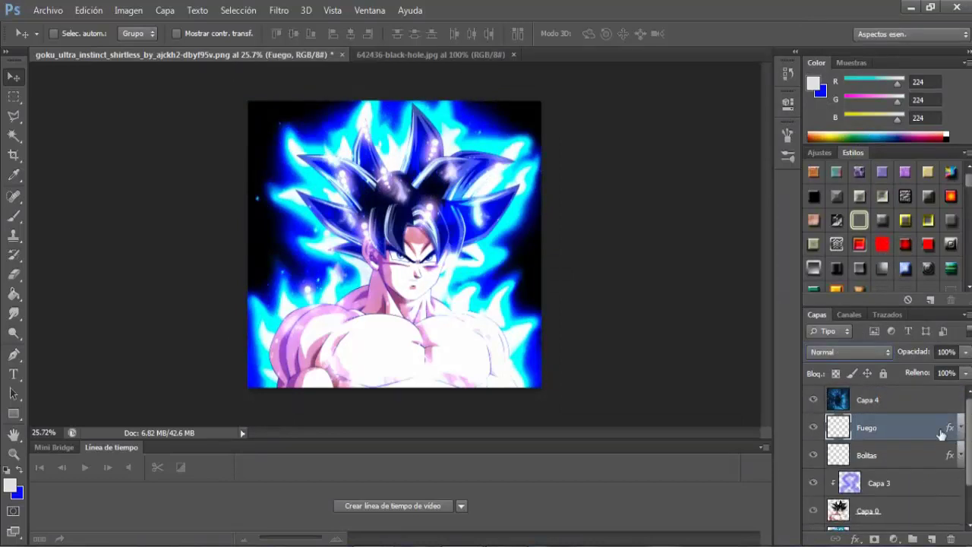
{"action": "left_click", "coordinate": [885, 458], "text": "shift"}
{"action": "left_click", "coordinate": [898, 486], "text": "ctrl"}
{"action": "scroll", "coordinate": [897, 486], "scroll_direction": "down", "scroll_amount": 2}
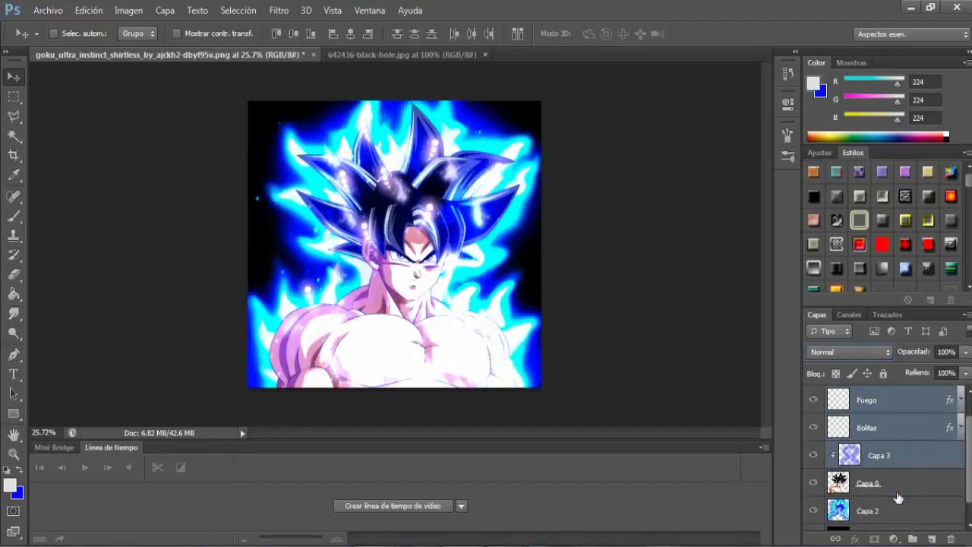
{"action": "left_click", "coordinate": [901, 470], "text": "ctrl"}
{"action": "left_click", "coordinate": [899, 508], "text": "ctrl"}
{"action": "left_click", "coordinate": [896, 498], "text": "ctrl"}
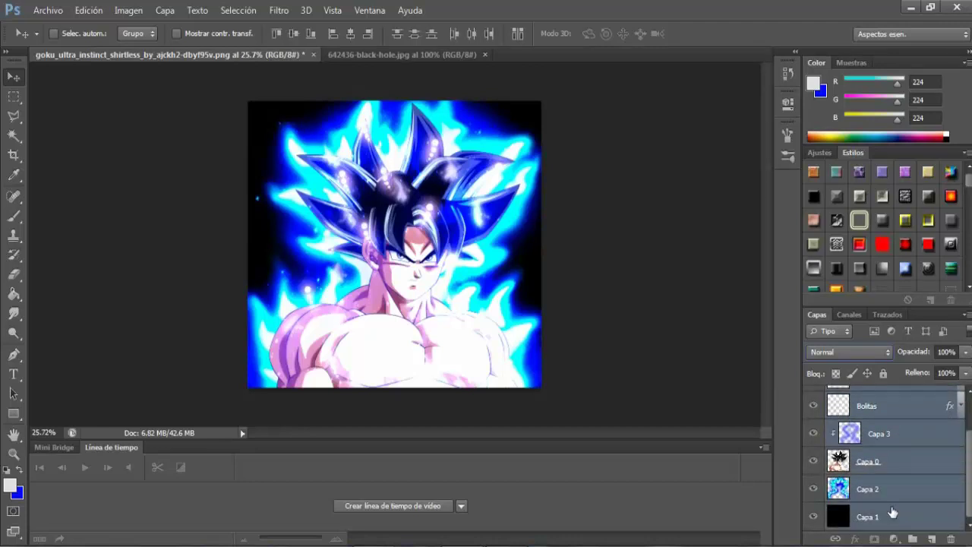
{"action": "left_click", "coordinate": [889, 518], "text": "ctrl"}
{"action": "right_click", "coordinate": [890, 489]}
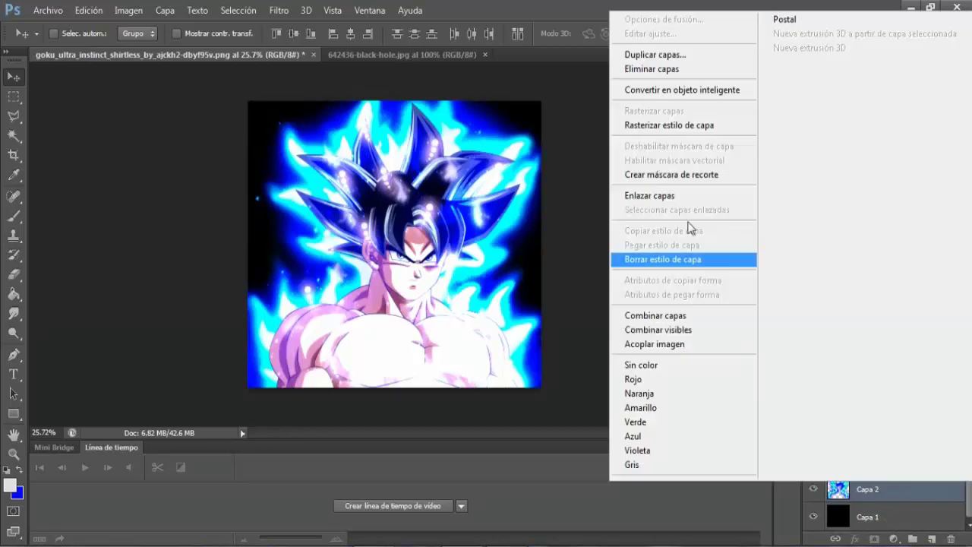
{"action": "key", "text": "Escape"}
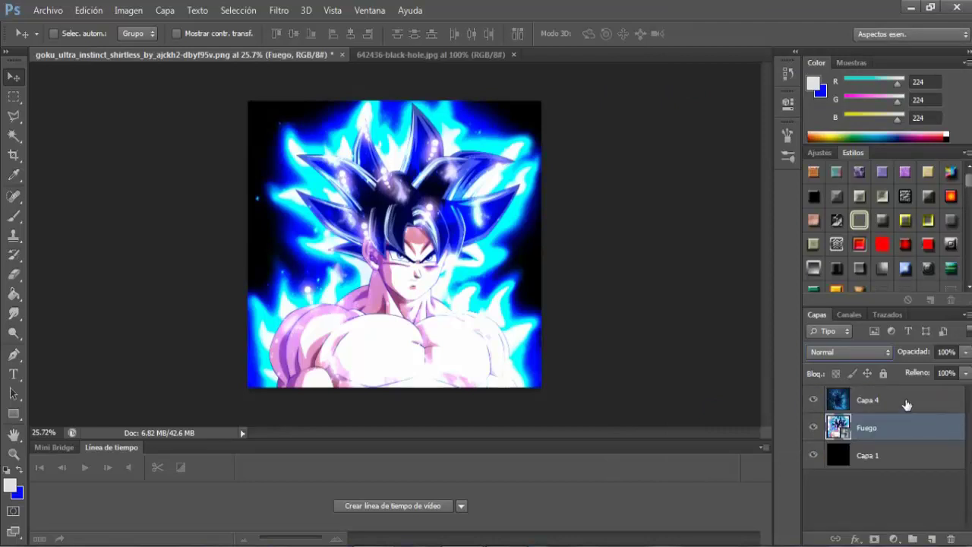
{"action": "left_click", "coordinate": [906, 404]}
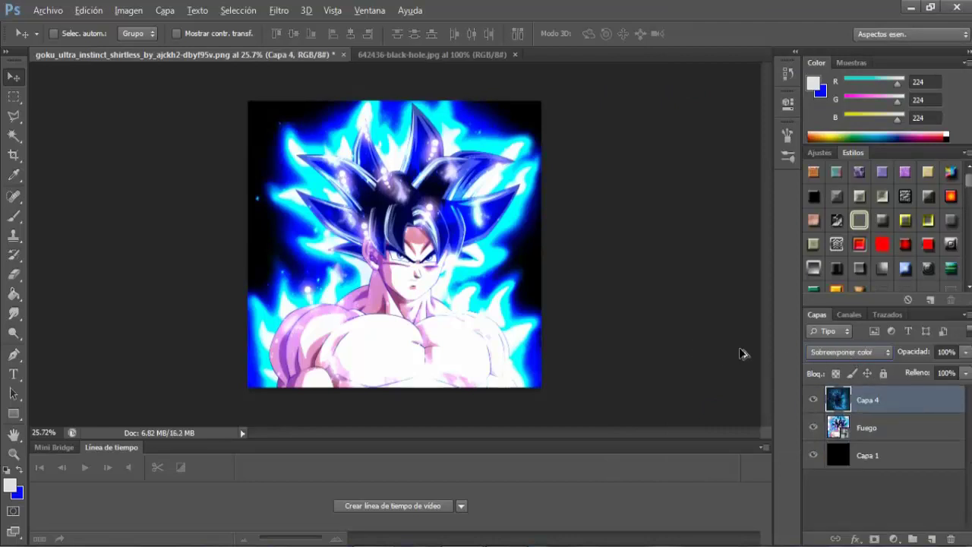
- Clip Capa 4 to the Fuego smart object, keeping its Sobreexponer color blend
{"action": "left_click_drag", "start_coordinate": [889, 408], "coordinate": [899, 410]}
{"action": "left_click", "coordinate": [901, 412], "text": "alt"}
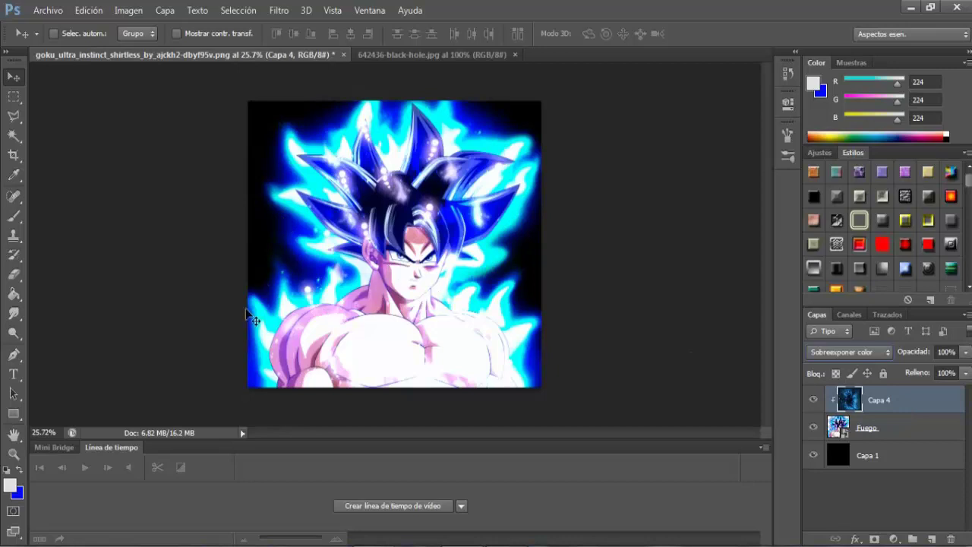
{"action": "left_click_drag", "start_coordinate": [310, 271], "coordinate": [429, 298]}
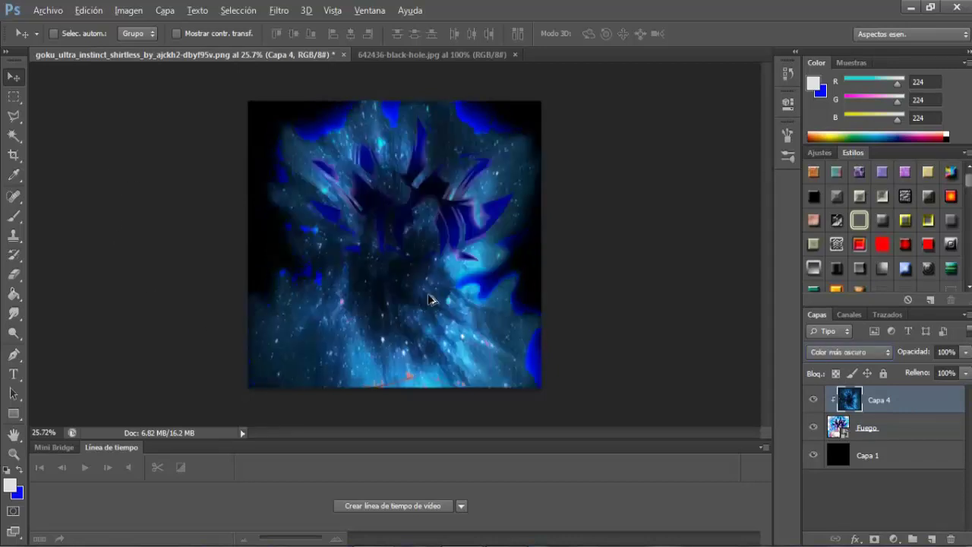
{"action": "left_click", "coordinate": [848, 351]}
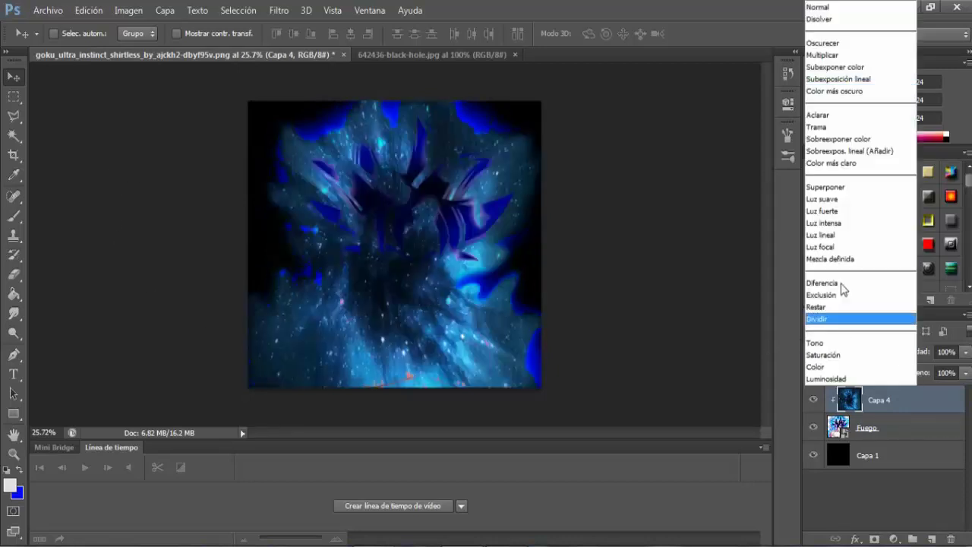
{"action": "left_click", "coordinate": [835, 145]}
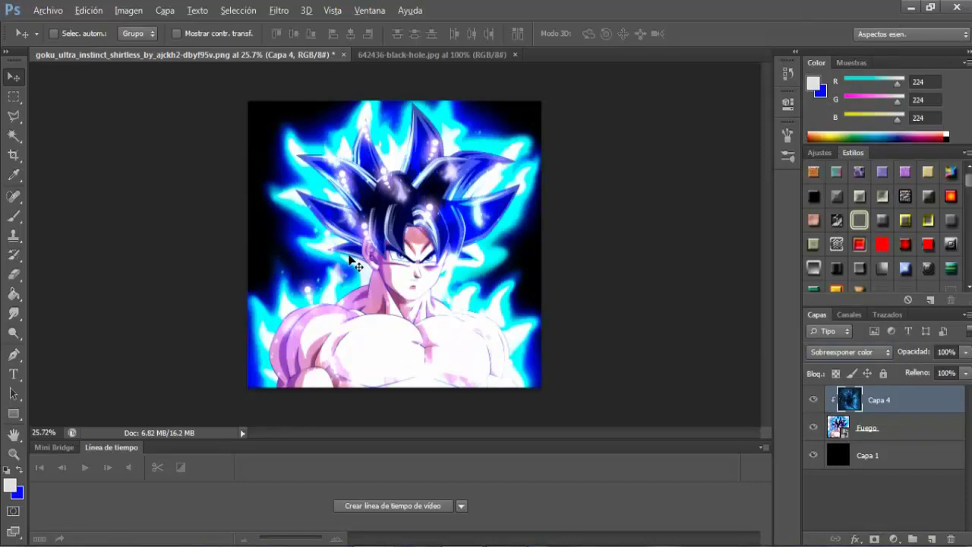
{"action": "scroll", "coordinate": [351, 262], "scroll_direction": "up", "scroll_amount": 1}
- Set the Eraser to a 162 px brush with reduced flow
{"action": "left_click", "coordinate": [13, 273]}
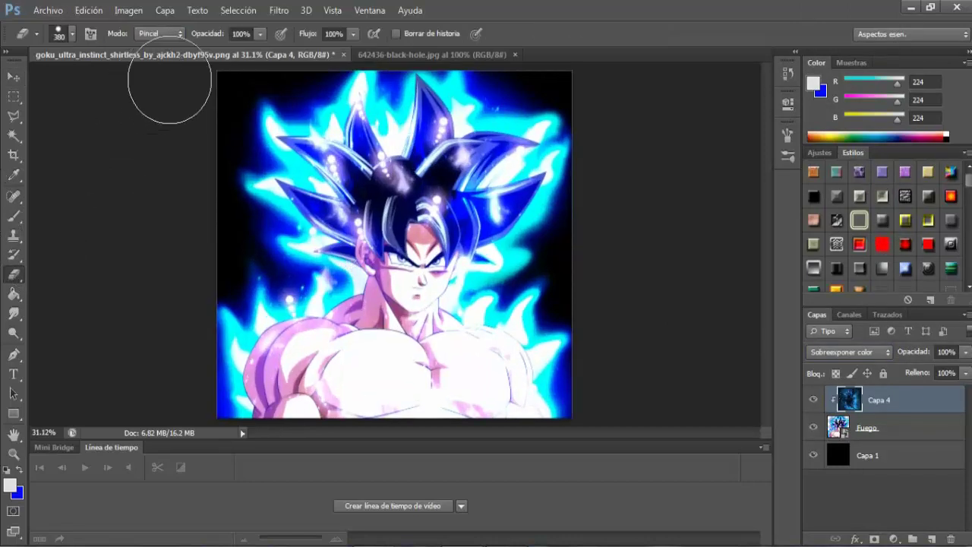
{"action": "left_click", "coordinate": [353, 33]}
{"action": "mouse_move", "coordinate": [355, 50]}
{"action": "left_mouse_down"}
{"action": "mouse_move", "coordinate": [285, 47]}
{"action": "mouse_move", "coordinate": [328, 44]}
{"action": "left_mouse_up"}
{"action": "left_click", "coordinate": [73, 35]}
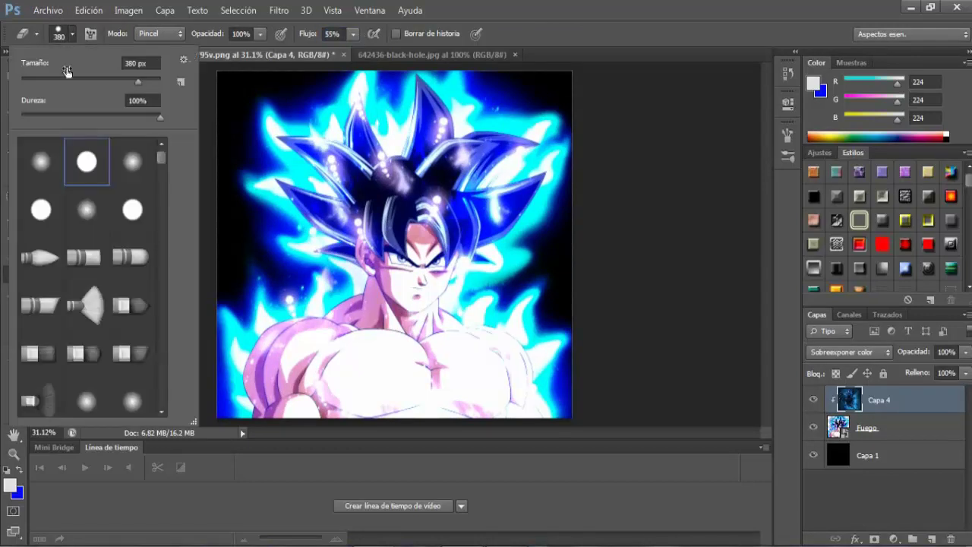
{"action": "left_click", "coordinate": [112, 85]}
{"action": "left_click", "coordinate": [278, 42]}
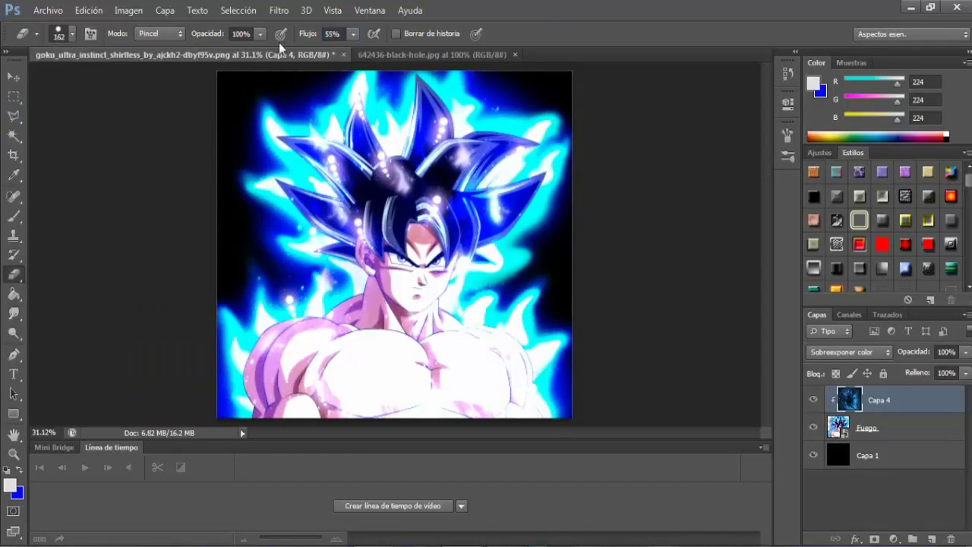
- Lower eraser flow to 40% and erase the galaxy texture from Goku's chest
{"action": "left_click", "coordinate": [351, 34]}
{"action": "left_click_drag", "start_coordinate": [345, 46], "coordinate": [326, 47]}
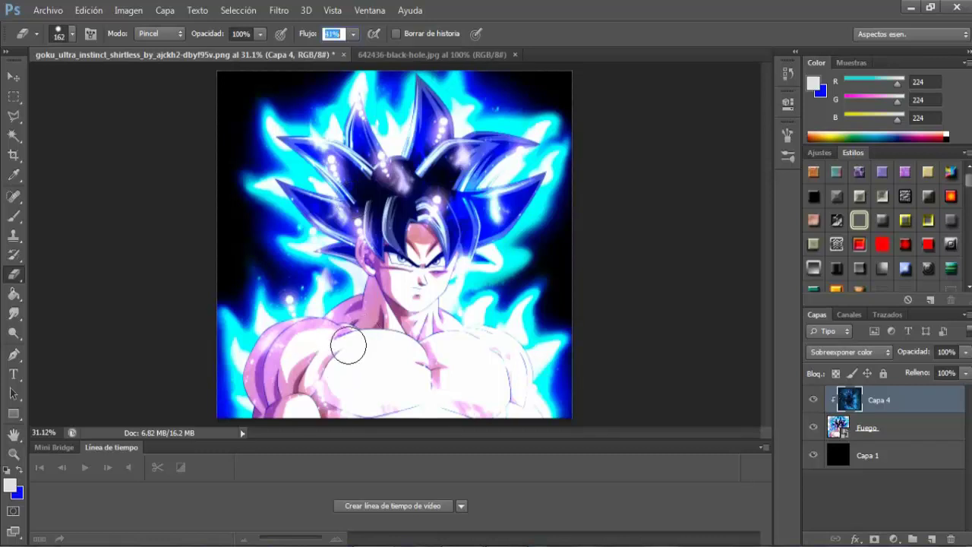
{"action": "type", "text": "40"}
{"action": "key", "text": "Return"}
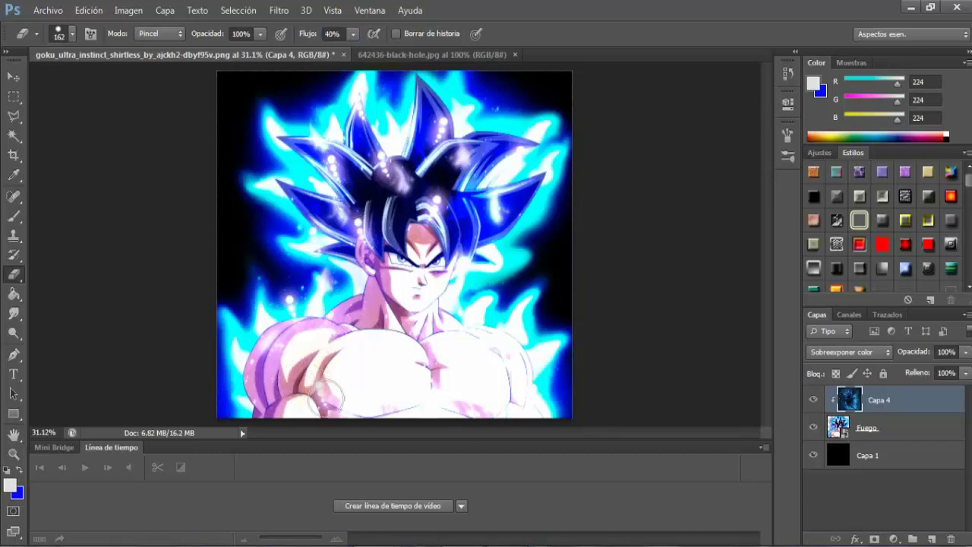
{"action": "mouse_move", "coordinate": [322, 396]}
{"action": "left_mouse_down"}
{"action": "mouse_move", "coordinate": [481, 370]}
{"action": "mouse_move", "coordinate": [509, 397]}
{"action": "mouse_move", "coordinate": [489, 357]}
{"action": "mouse_move", "coordinate": [349, 334]}
{"action": "mouse_move", "coordinate": [270, 395]}
{"action": "mouse_move", "coordinate": [475, 380]}
{"action": "mouse_move", "coordinate": [486, 403]}
{"action": "mouse_move", "coordinate": [436, 402]}
{"action": "mouse_move", "coordinate": [524, 419]}
{"action": "mouse_move", "coordinate": [479, 350]}
{"action": "mouse_move", "coordinate": [379, 406]}
{"action": "mouse_move", "coordinate": [402, 266]}
{"action": "mouse_move", "coordinate": [504, 368]}
{"action": "mouse_move", "coordinate": [516, 406]}
{"action": "mouse_move", "coordinate": [431, 228]}
{"action": "mouse_move", "coordinate": [482, 183]}
{"action": "mouse_move", "coordinate": [363, 157]}
{"action": "mouse_move", "coordinate": [292, 320]}
{"action": "mouse_move", "coordinate": [519, 328]}
{"action": "mouse_move", "coordinate": [261, 383]}
{"action": "mouse_move", "coordinate": [524, 410]}
{"action": "mouse_move", "coordinate": [464, 293]}
{"action": "mouse_move", "coordinate": [470, 275]}
{"action": "mouse_move", "coordinate": [323, 201]}
{"action": "left_mouse_up"}
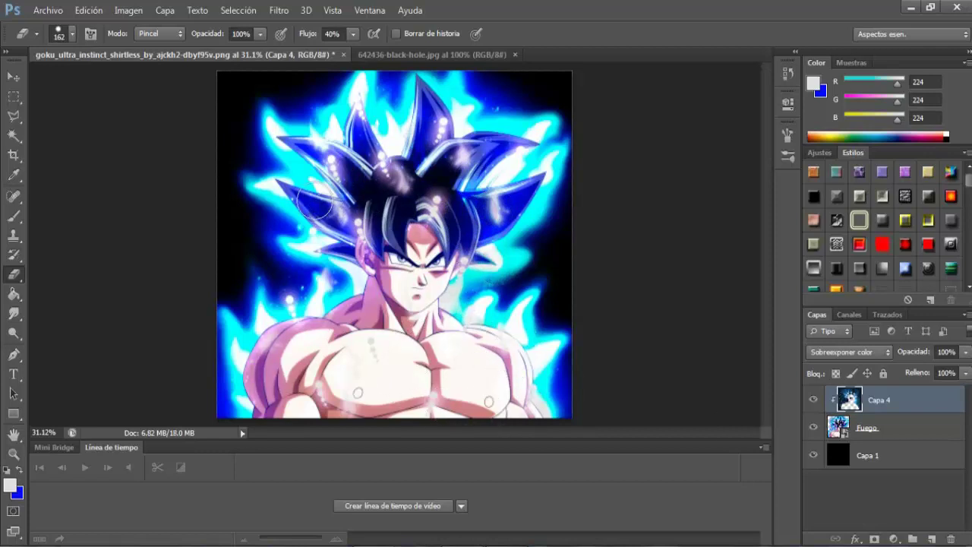
{"action": "scroll", "coordinate": [586, 247], "scroll_direction": "down", "scroll_amount": 2}
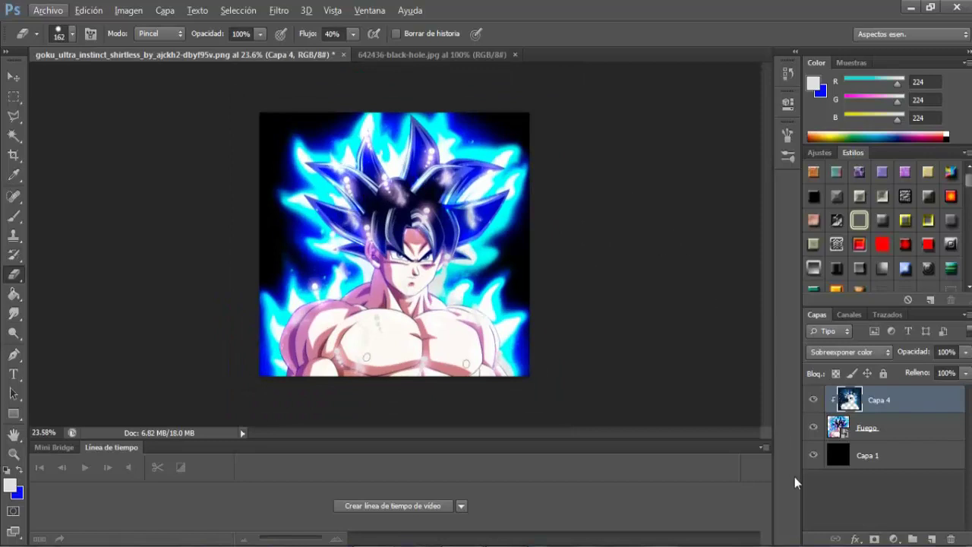
- Toggle Capa 1 and Capa 4 visibility to compare the artwork with and without them
{"action": "left_click", "coordinate": [812, 456]}
{"action": "left_click", "coordinate": [812, 456]}
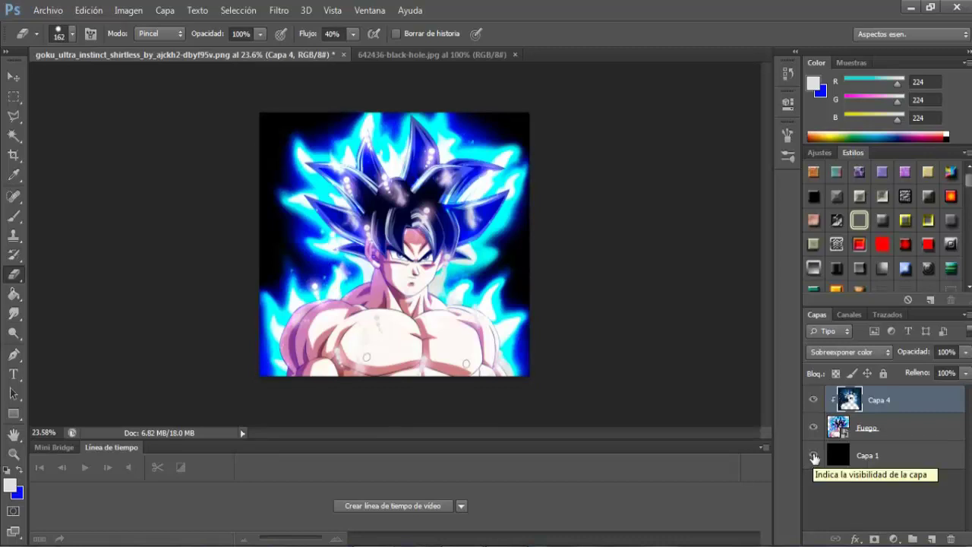
{"action": "left_click", "coordinate": [813, 456]}
{"action": "left_click", "coordinate": [813, 455]}
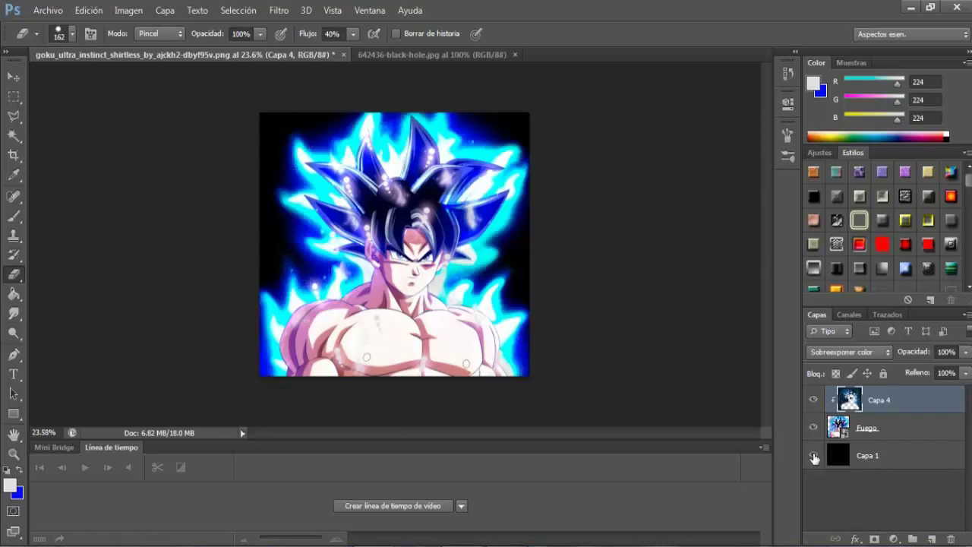
{"action": "left_click", "coordinate": [814, 400]}
{"action": "left_click", "coordinate": [815, 399]}
{"action": "left_click", "coordinate": [814, 399]}
{"action": "left_click", "coordinate": [814, 400]}
- Erase galaxy texture along Goku's left shoulder and toggle Capa 4 to check the glow
{"action": "left_click_drag", "start_coordinate": [276, 303], "coordinate": [307, 325]}
{"action": "left_click", "coordinate": [814, 399]}
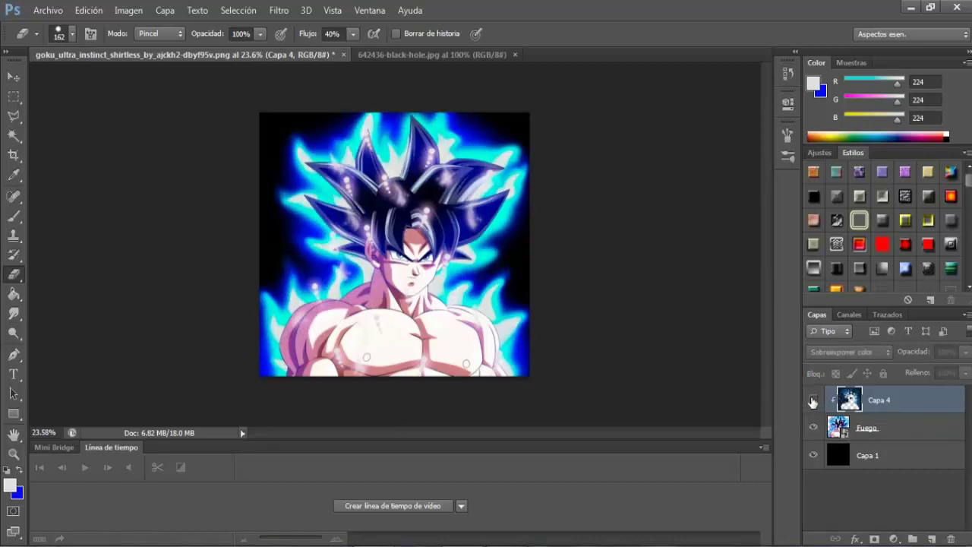
{"action": "left_click", "coordinate": [812, 400]}
{"action": "left_click", "coordinate": [811, 401]}
{"action": "left_click", "coordinate": [812, 400]}
{"action": "left_click", "coordinate": [811, 401]}
{"action": "left_click", "coordinate": [811, 401]}
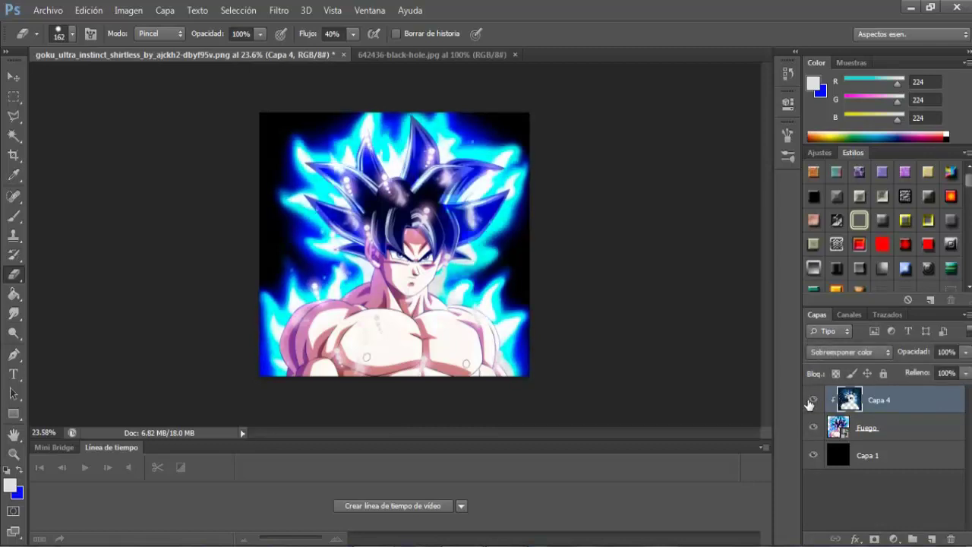
{"action": "left_click", "coordinate": [811, 401]}
{"action": "left_click", "coordinate": [811, 401]}
{"action": "left_click", "coordinate": [812, 401]}
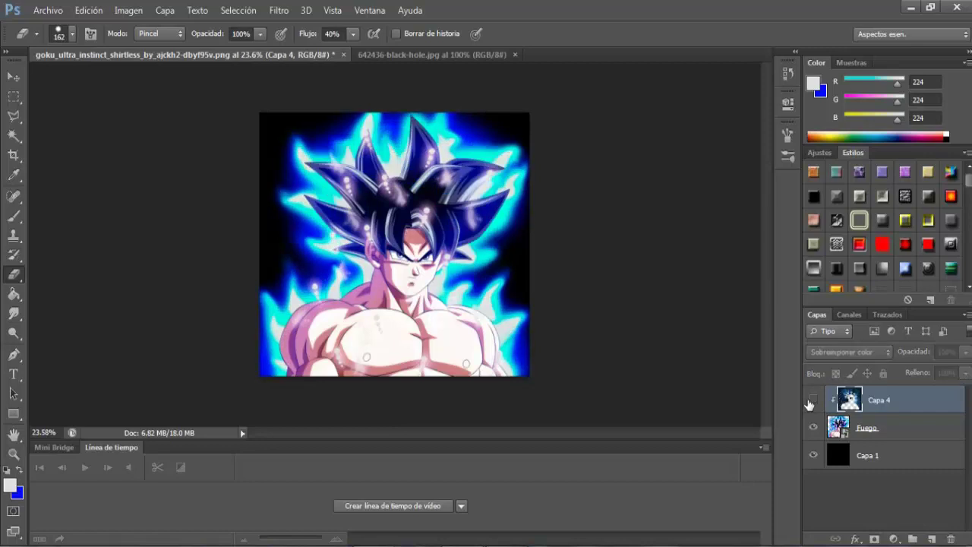
{"action": "left_click", "coordinate": [811, 401]}
{"action": "left_click", "coordinate": [812, 401]}
{"action": "left_click", "coordinate": [812, 401]}
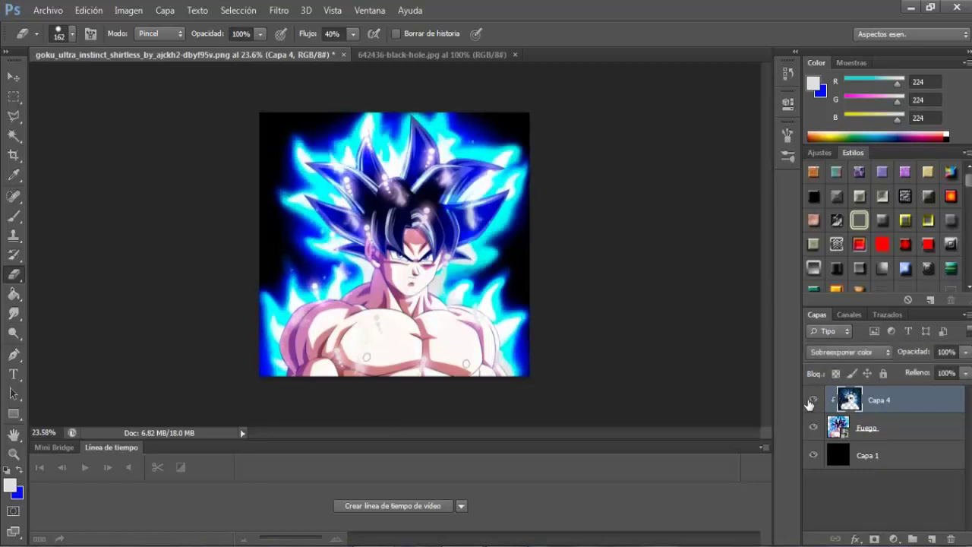
{"action": "left_click", "coordinate": [812, 401]}
{"action": "left_click", "coordinate": [810, 401]}
{"action": "left_click", "coordinate": [810, 402]}
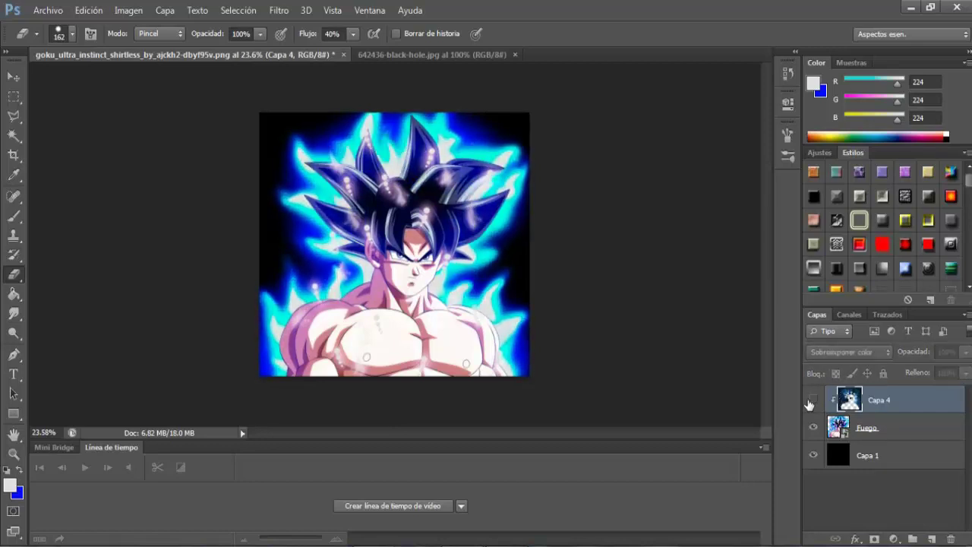
{"action": "left_click", "coordinate": [810, 402]}
{"action": "left_click", "coordinate": [810, 402]}
{"action": "left_click", "coordinate": [812, 401]}
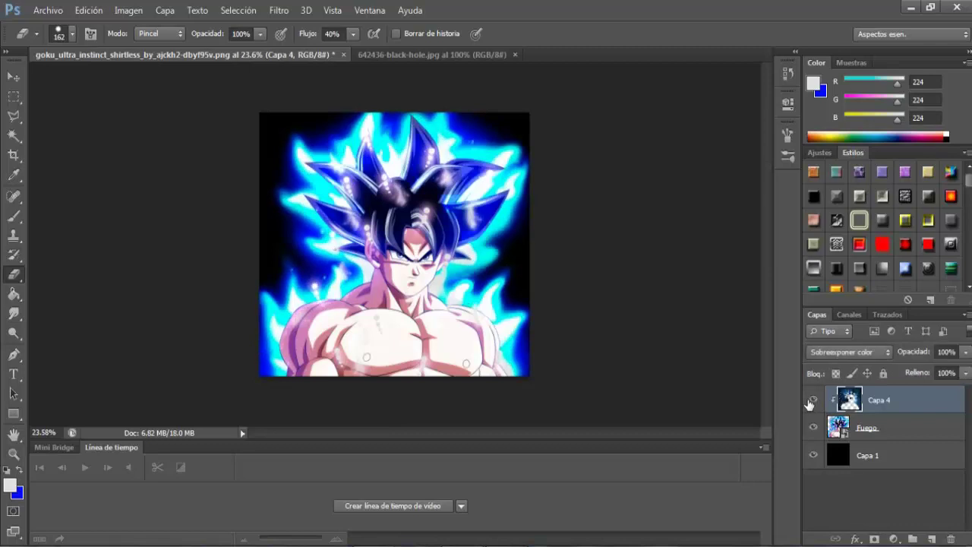
- Delete the black background layer Capa 1 and rasterize the Fuego smart object layer
{"action": "left_click", "coordinate": [903, 464]}
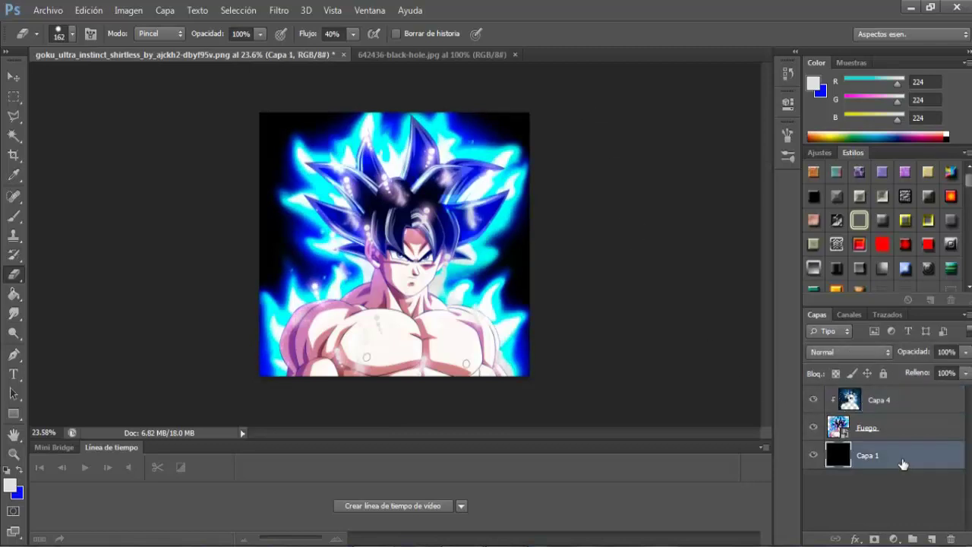
{"action": "key", "text": "Delete"}
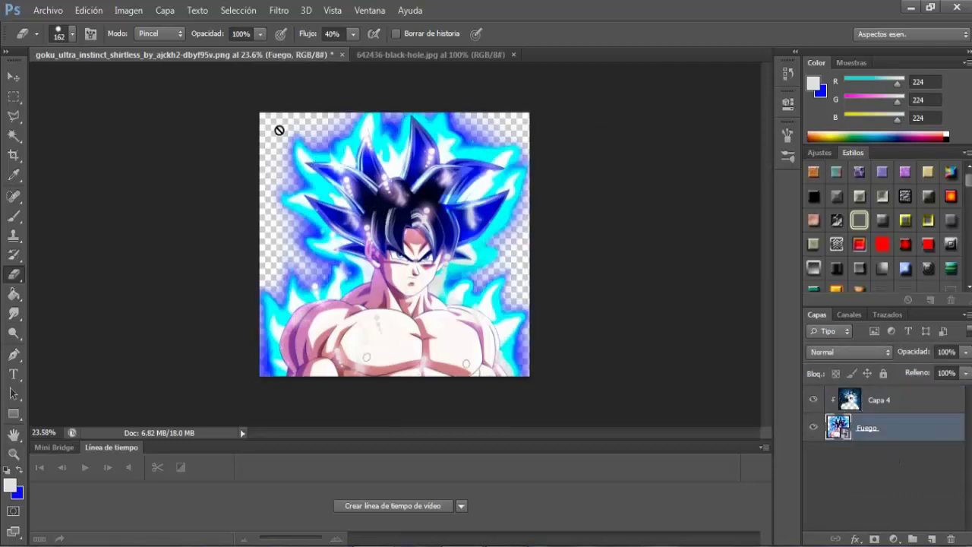
{"action": "left_click", "coordinate": [286, 130]}
{"action": "left_click", "coordinate": [454, 226]}
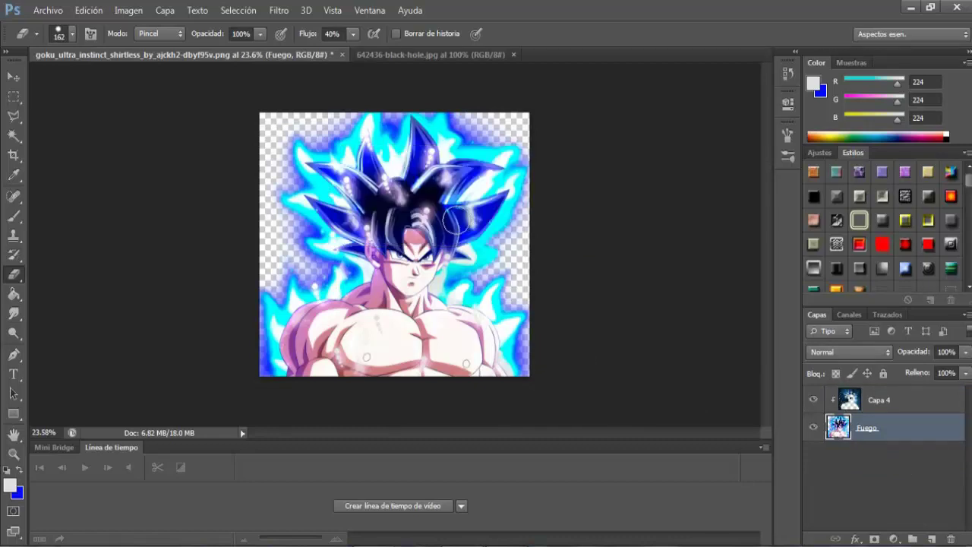
- Save the artwork as a PNG named 'UI GOKU', accepting the PNG options
{"action": "left_click", "coordinate": [47, 10]}
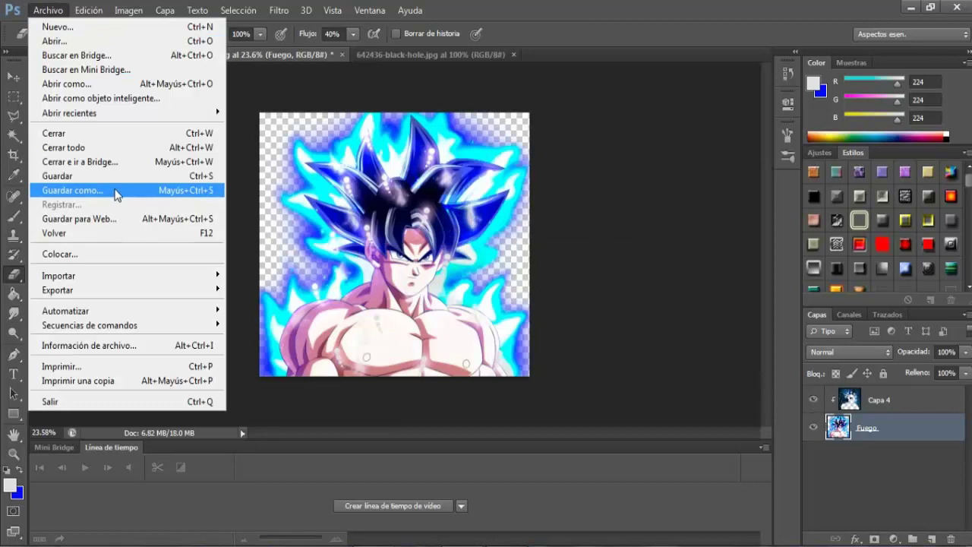
{"action": "left_click", "coordinate": [116, 196]}
{"action": "left_click", "coordinate": [547, 359]}
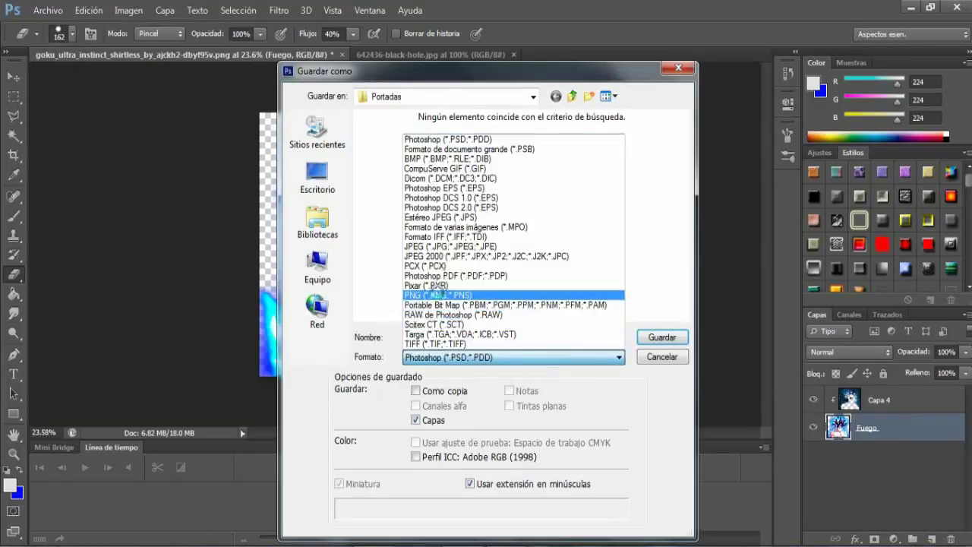
{"action": "left_click", "coordinate": [438, 295]}
{"action": "double_click", "coordinate": [547, 337]}
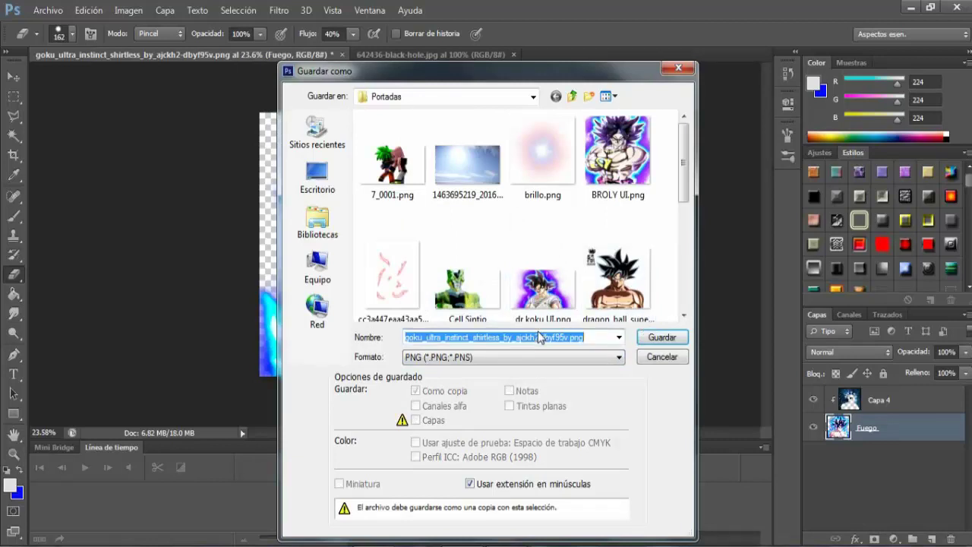
{"action": "type", "text": "UI GOKU 2"}
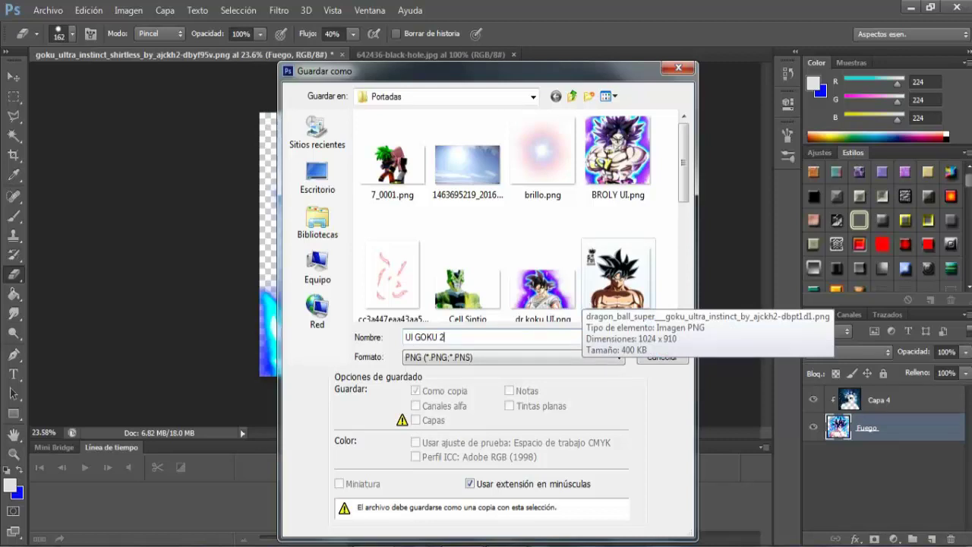
{"action": "key", "text": "Return"}
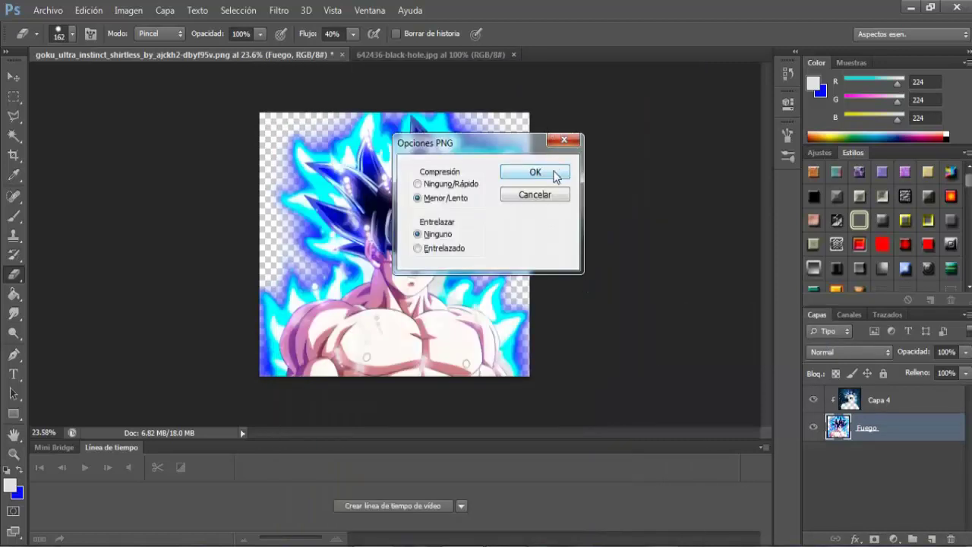
{"action": "left_click", "coordinate": [559, 172]}
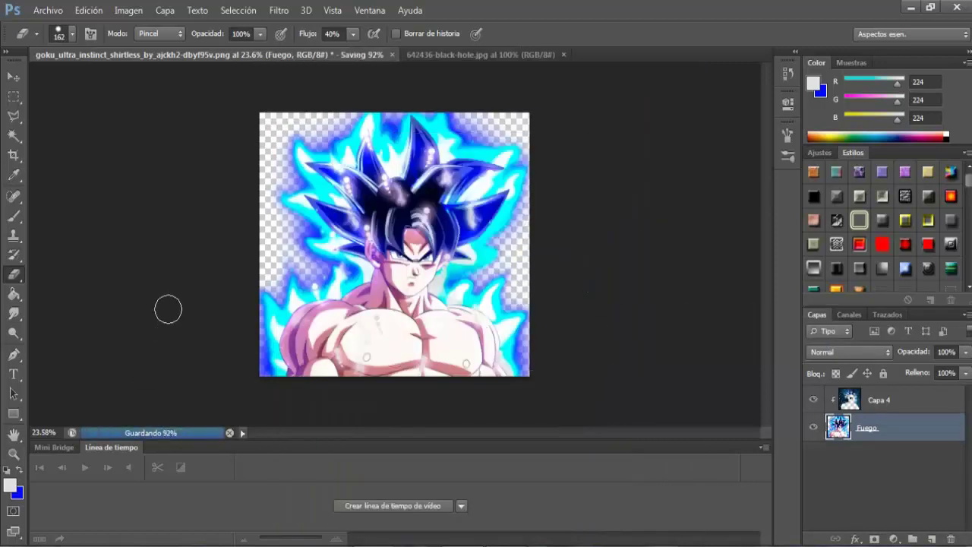